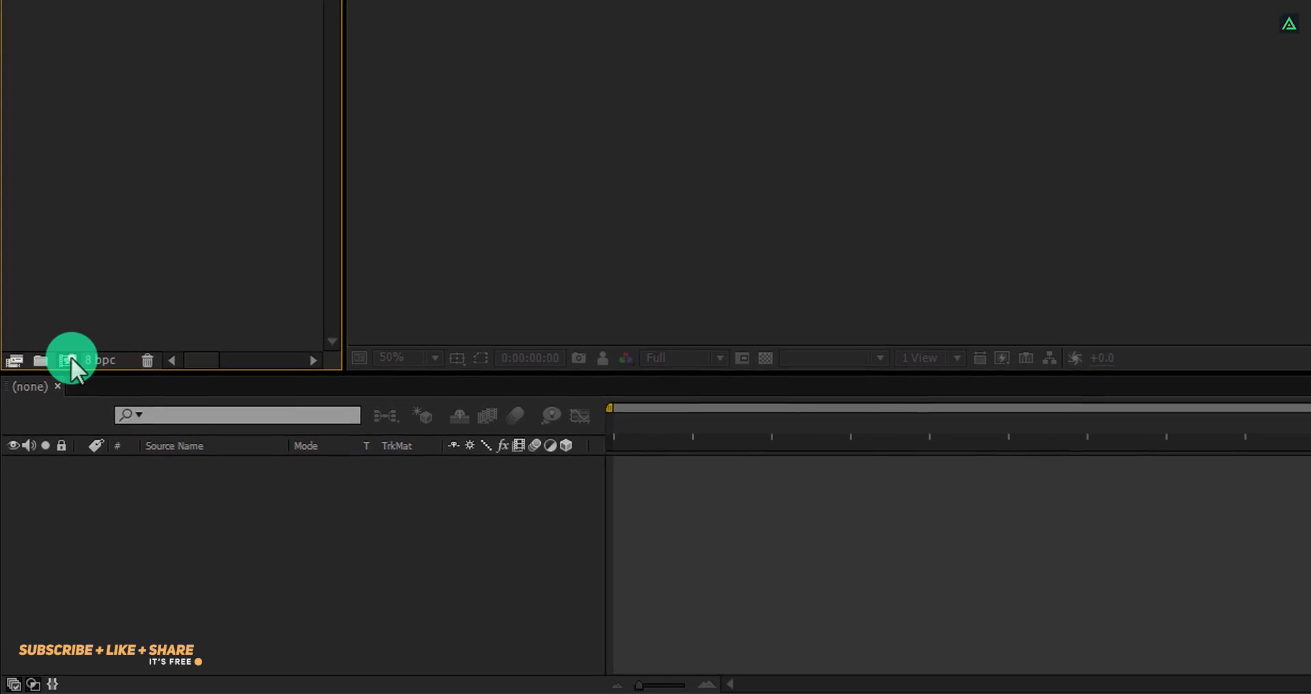
- Create the Horror_Film_Title composition at 1920×854, 23.976 fps, lasting 0:00:30:00
click(70, 358)
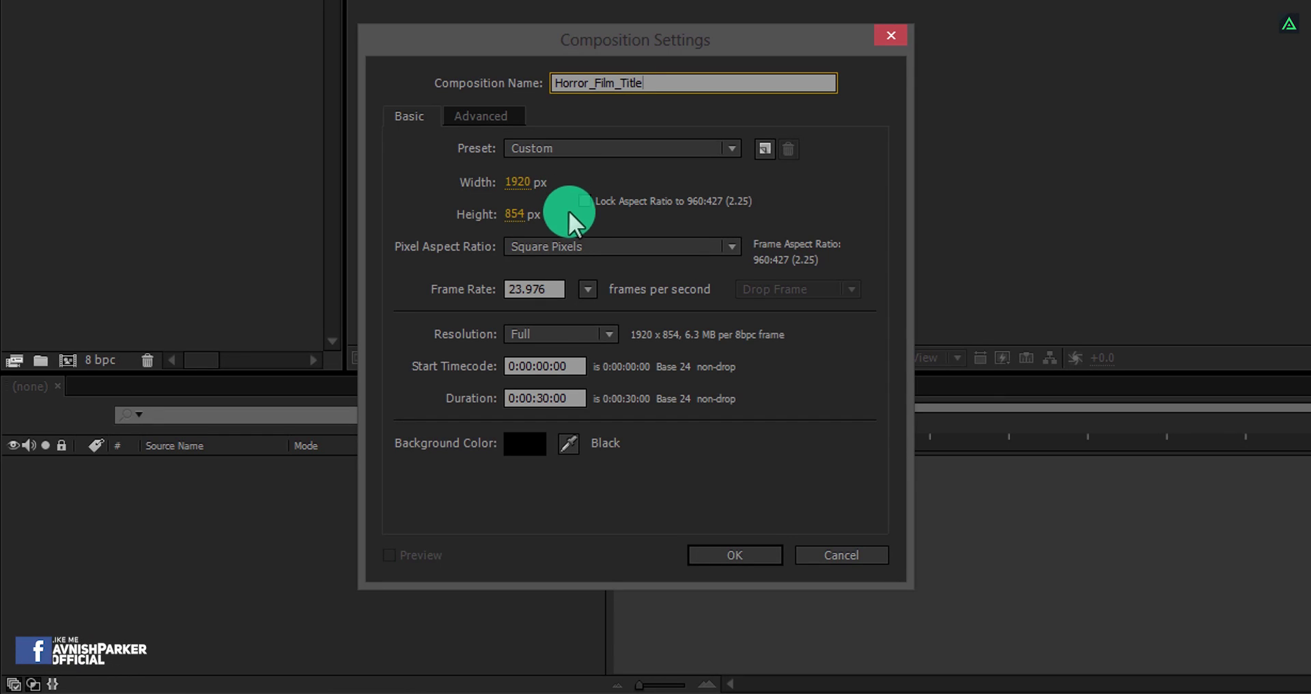
click(588, 289)
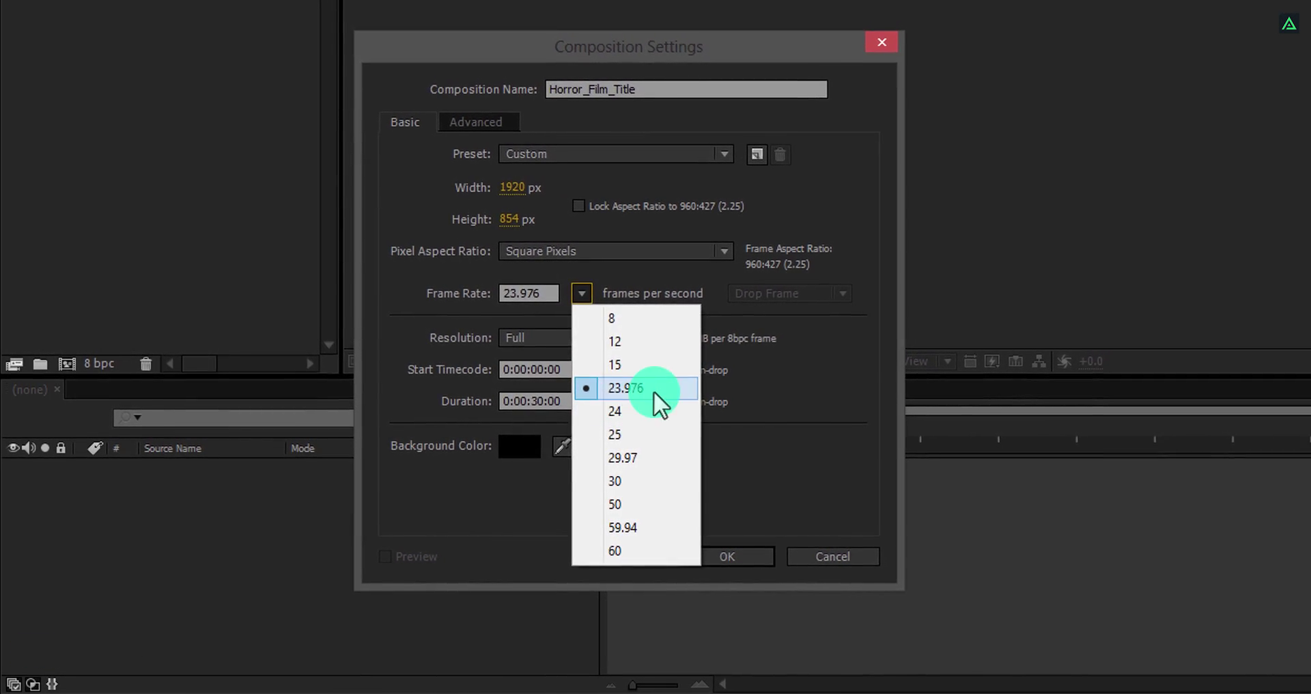
click(628, 385)
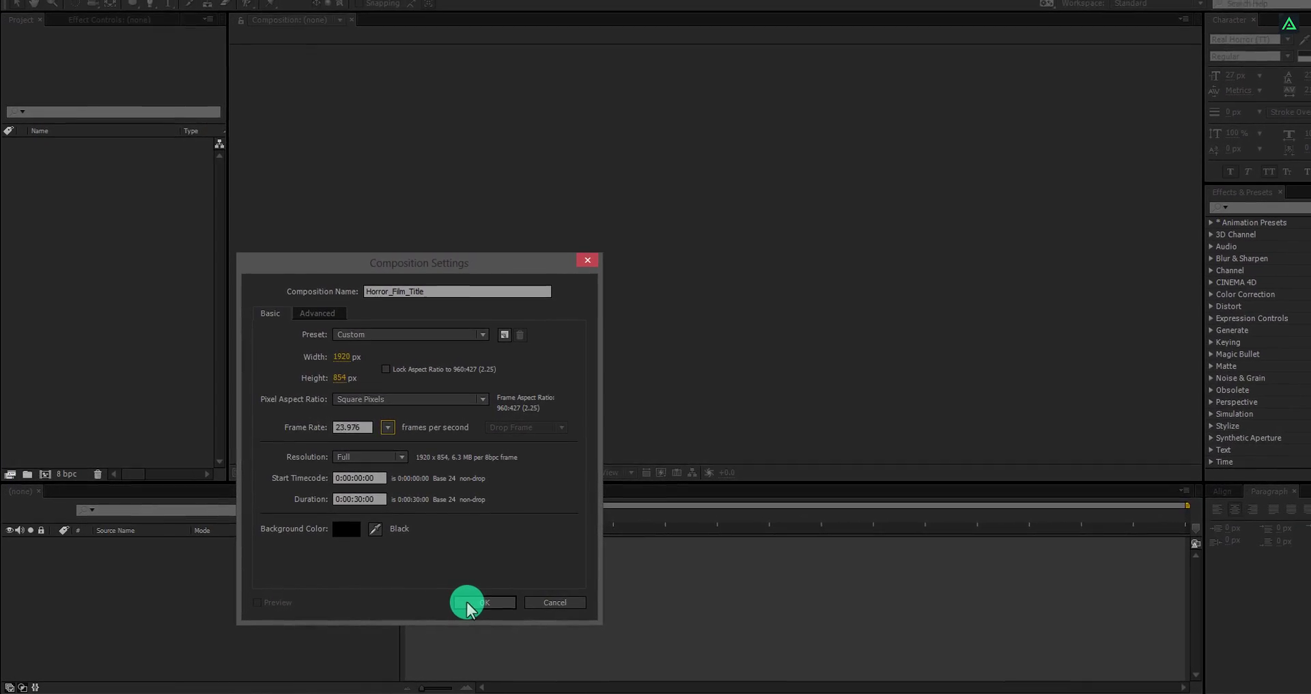
click(479, 600)
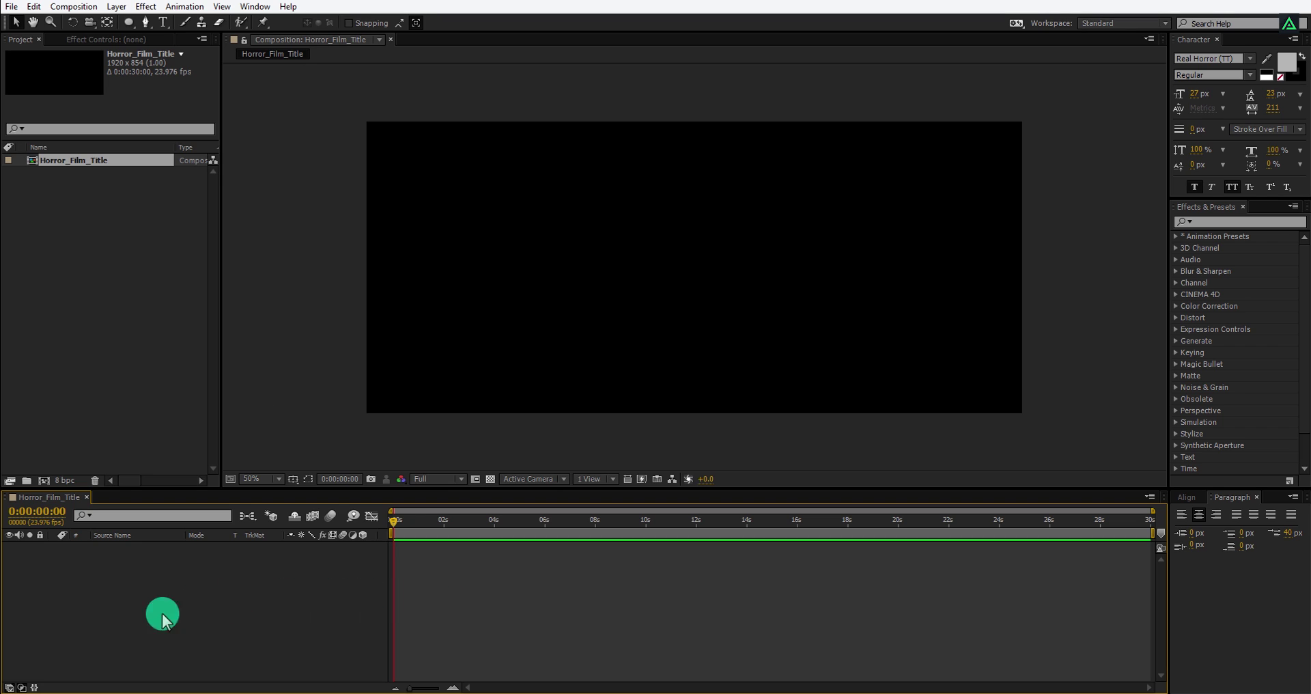
- Import Crumpled Paper.jpg from Explorer into the Project panel
click(42, 688)
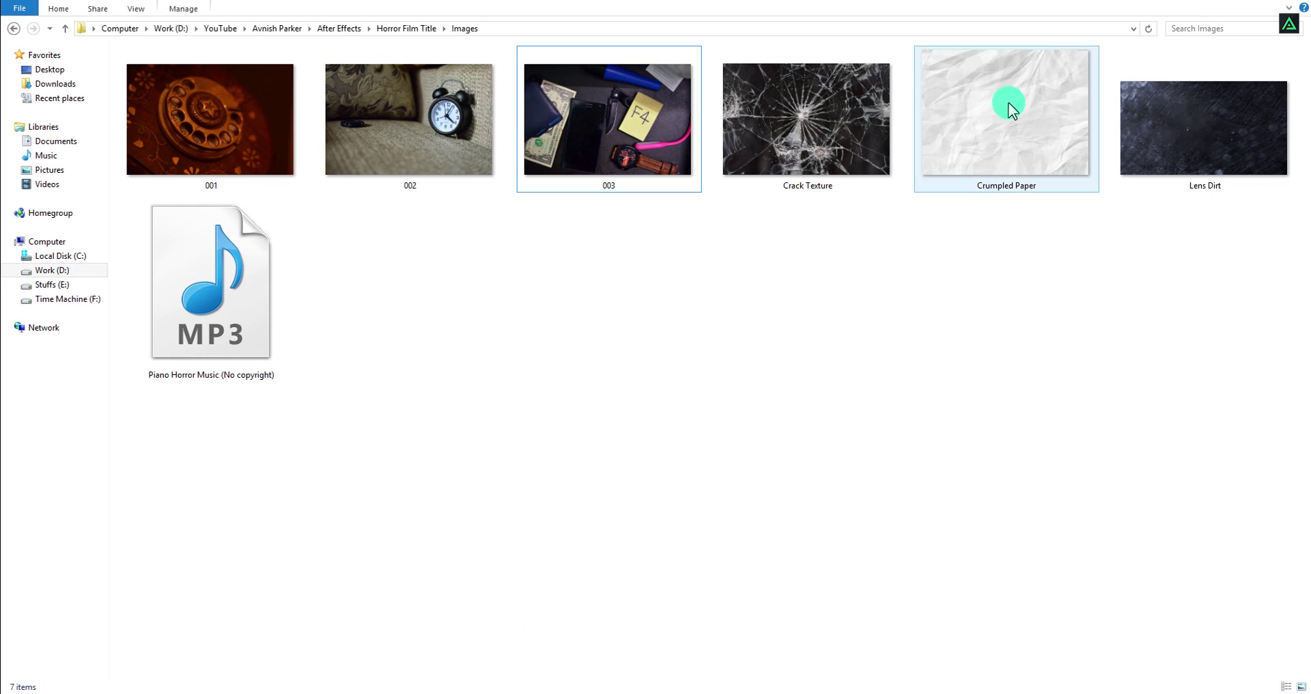
click(1011, 104)
drag(1010, 103, 88, 345)
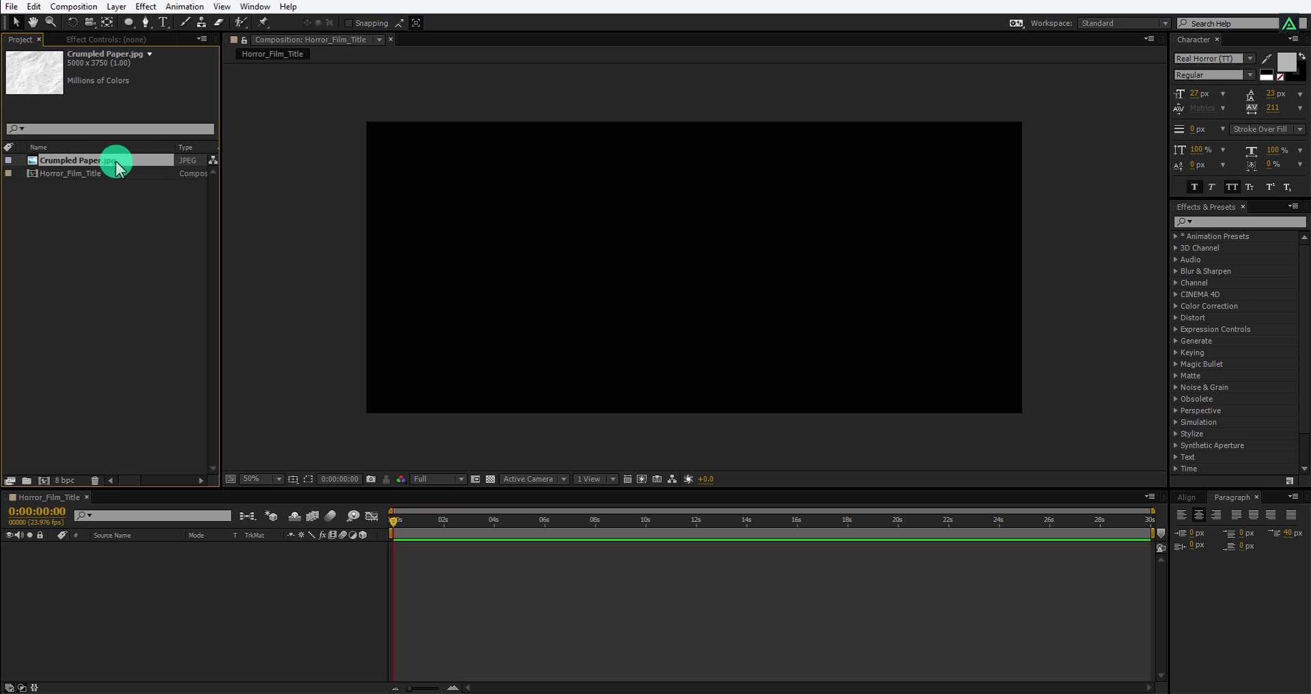
- Add Crumpled Paper.jpg to the timeline and scale it to 40%
drag(118, 167, 157, 580)
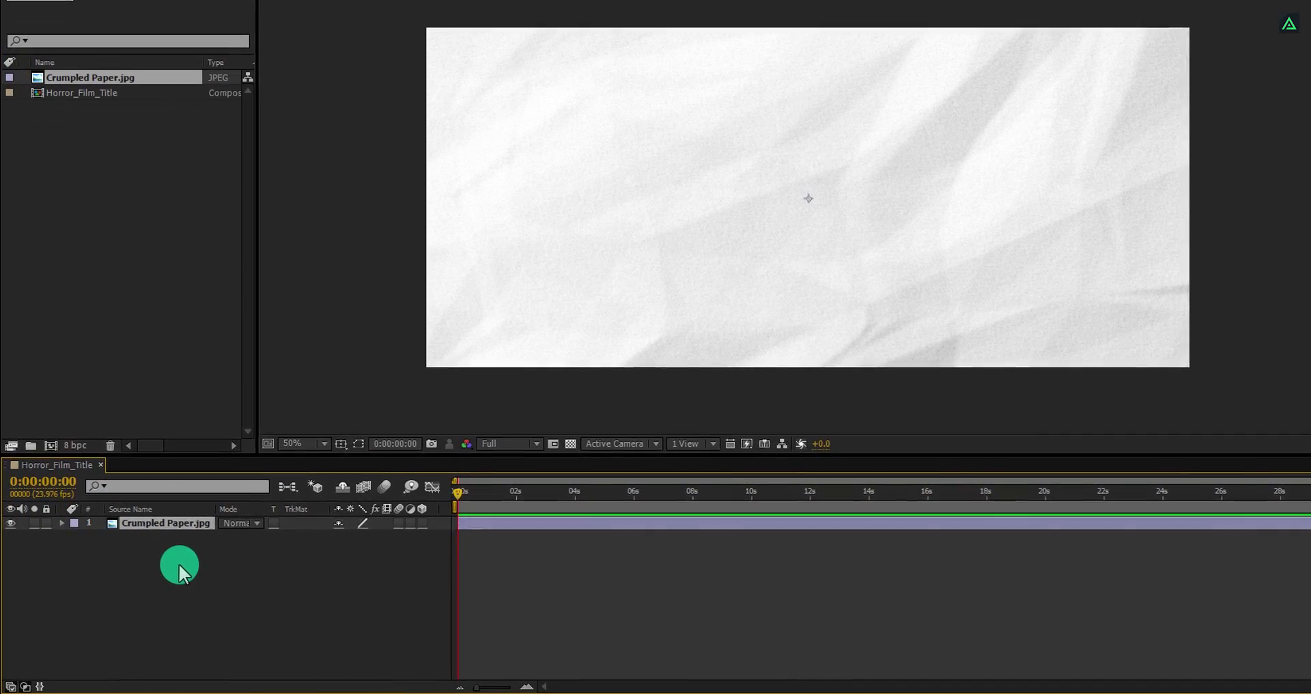
key(s)
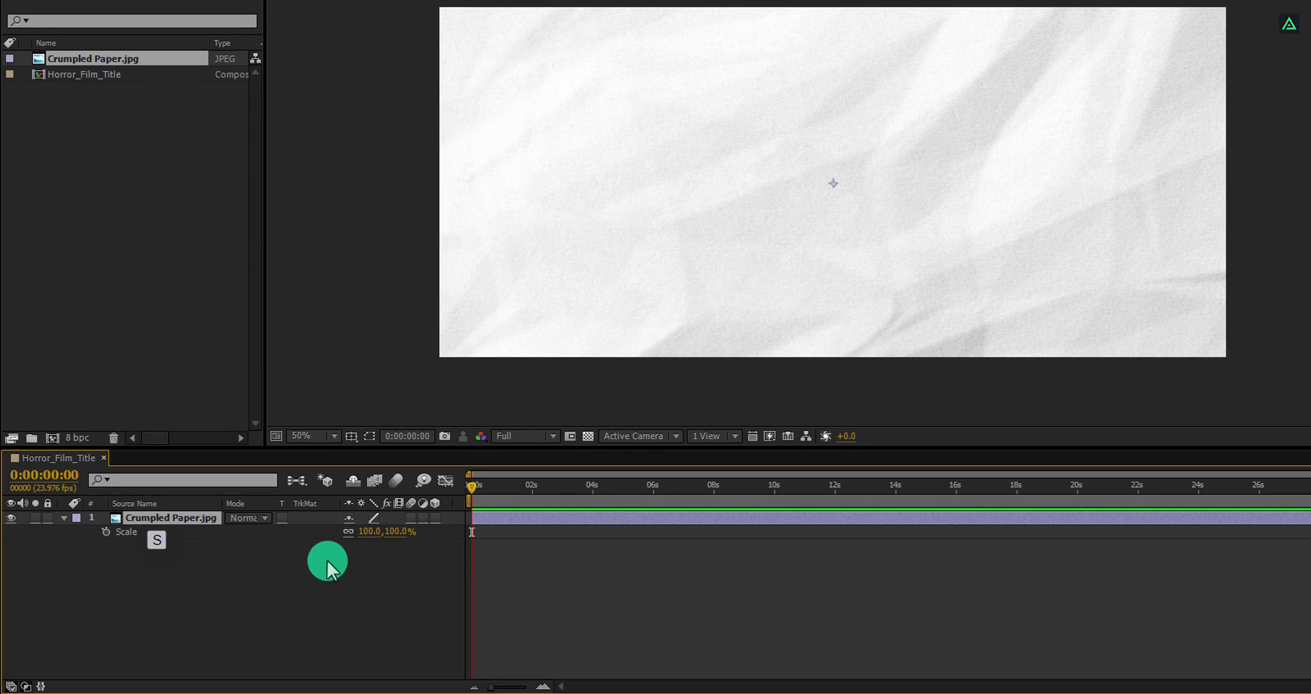
drag(399, 534, 360, 542)
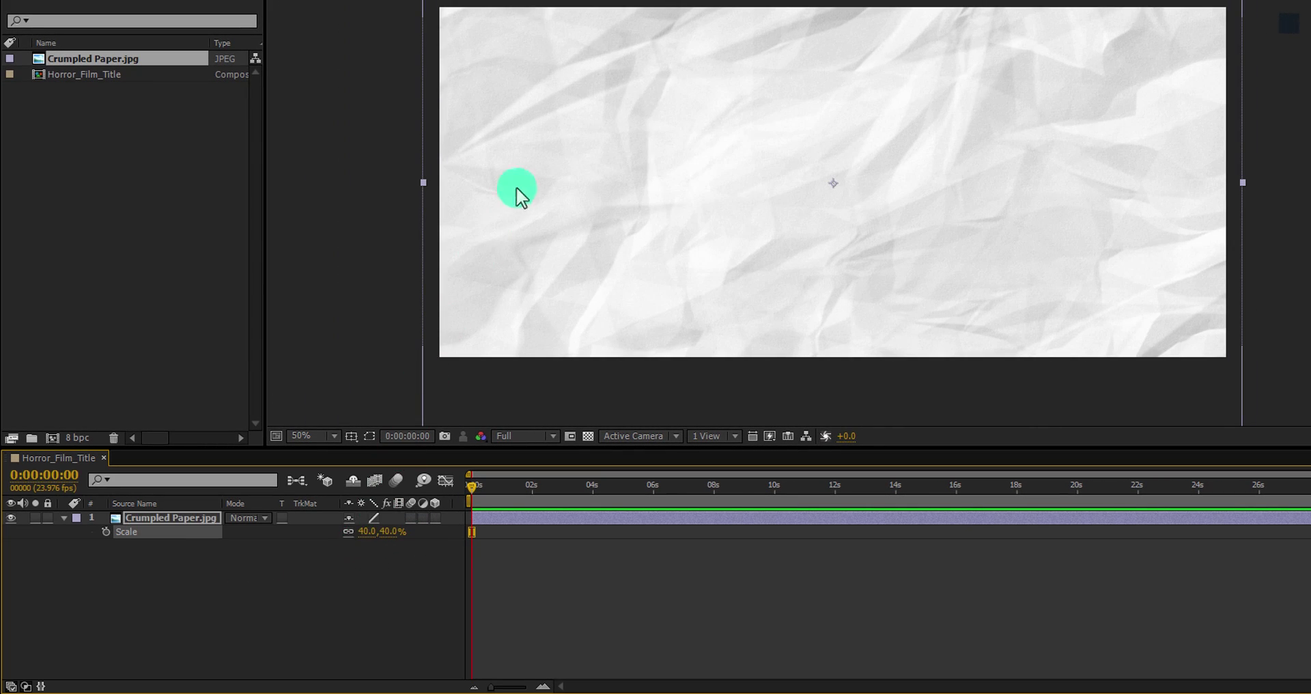
click(527, 229)
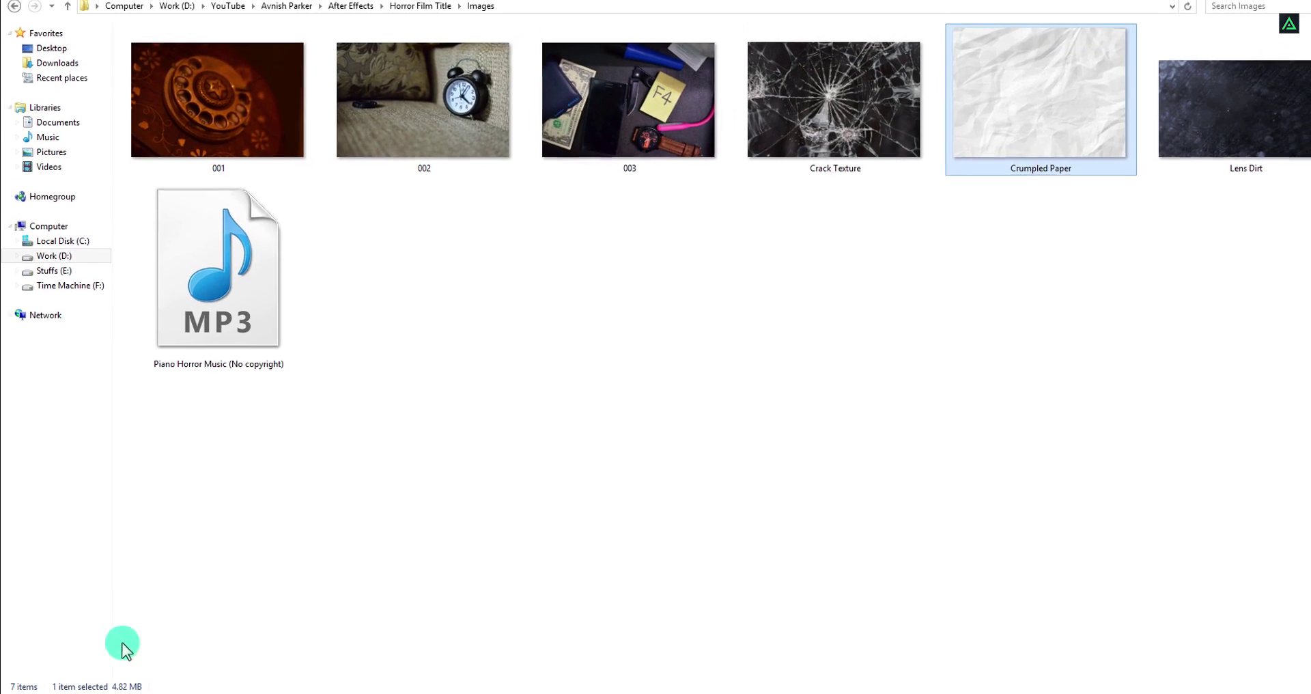
- Import 001.JPG, place it above the paper layer, and scale it to 40%
click(203, 92)
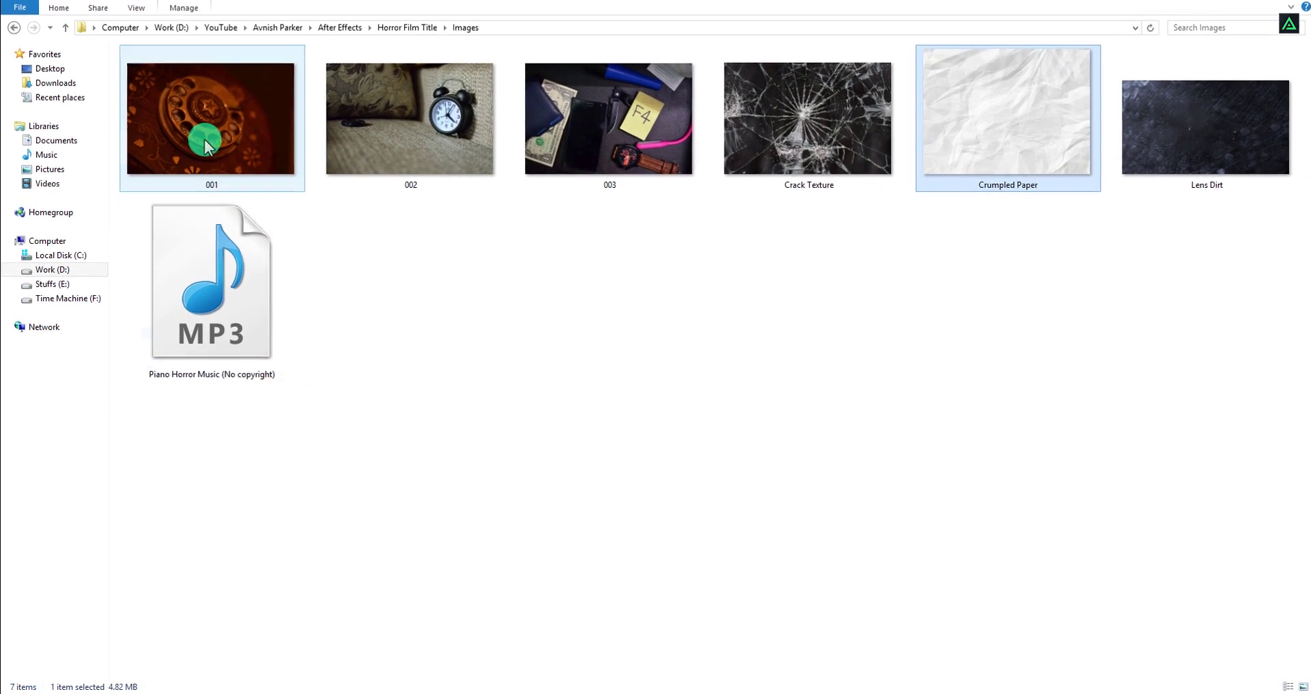
drag(205, 109, 82, 396)
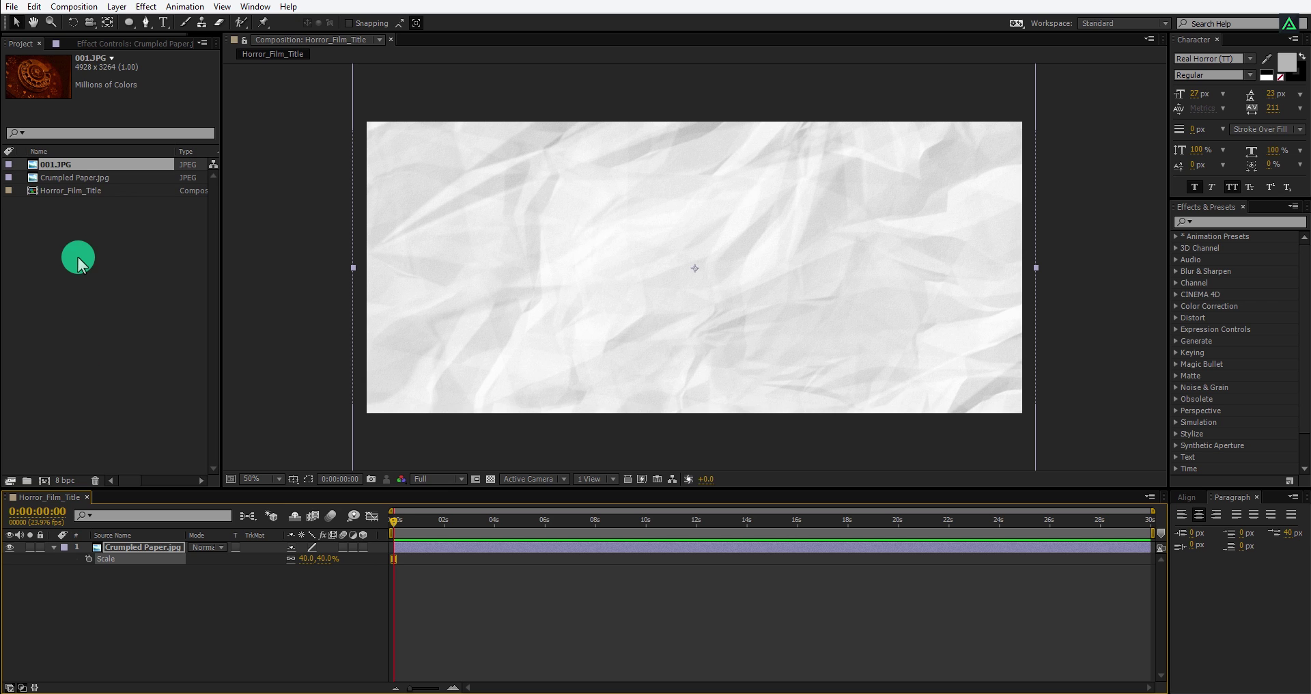
drag(69, 175, 109, 547)
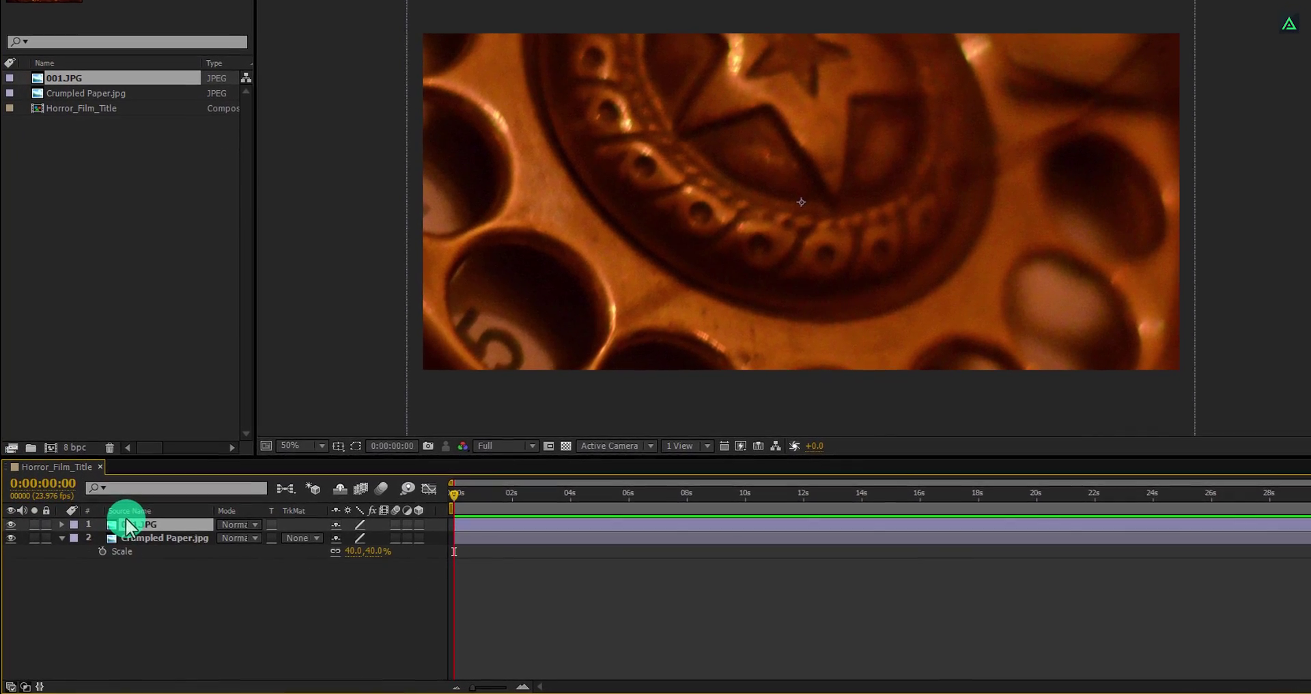
click(152, 527)
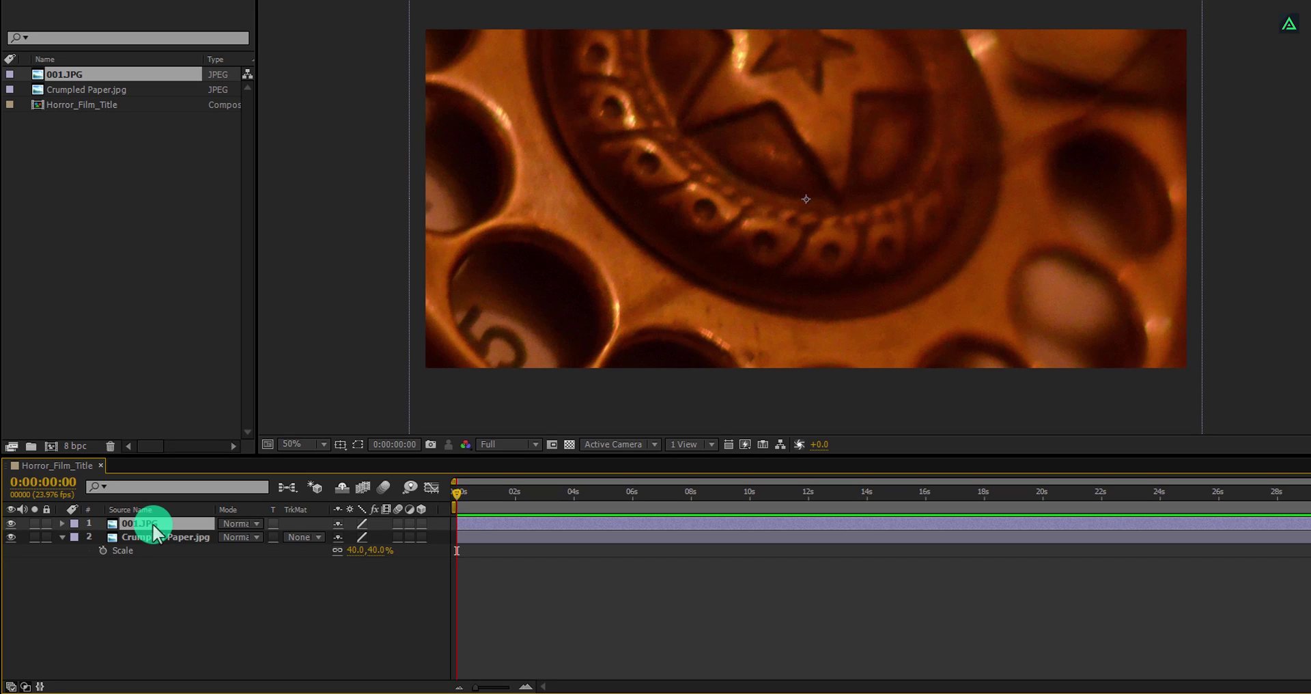
key(s)
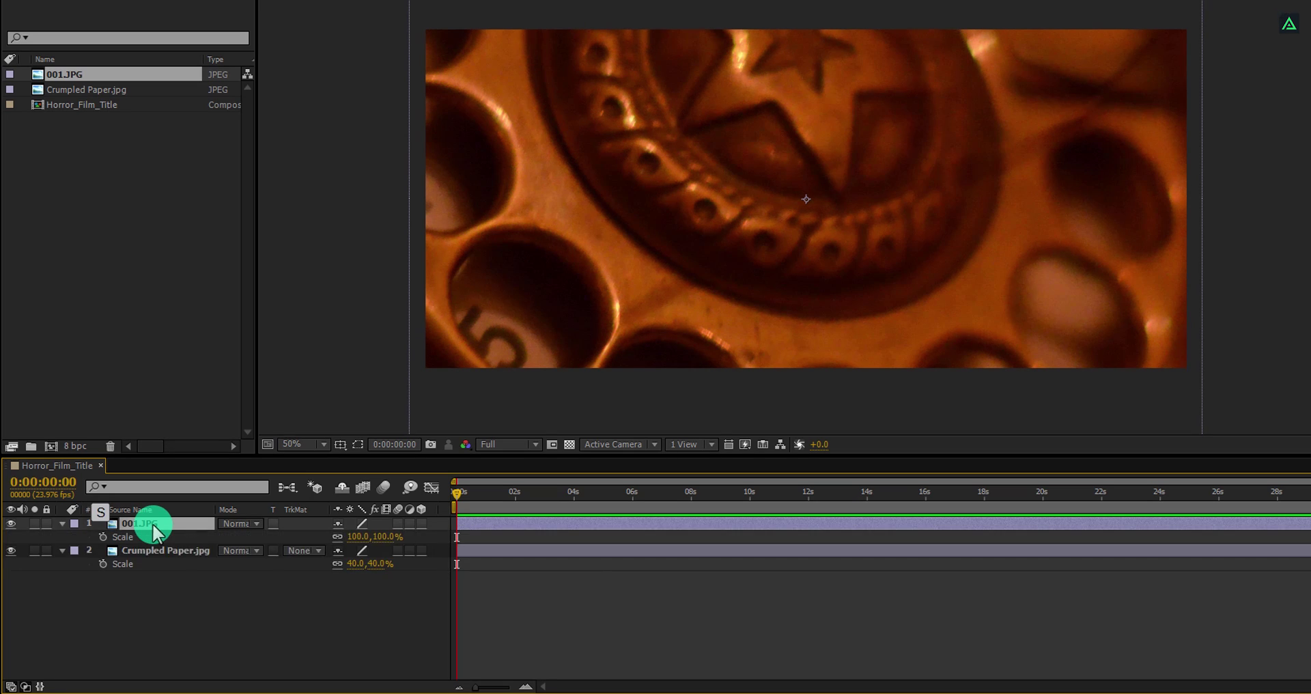
drag(380, 536, 350, 546)
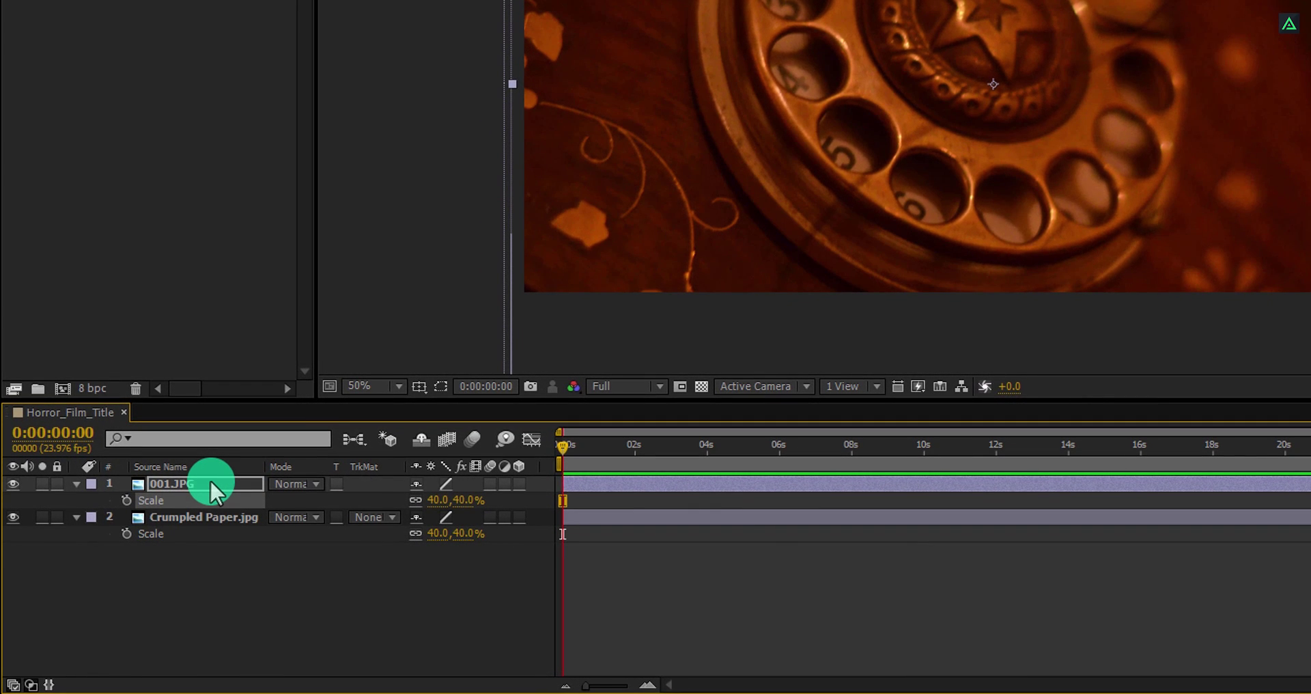
- Pre-compose the 001.JPG layer as Image_001, moving all attributes into it
right_click(211, 490)
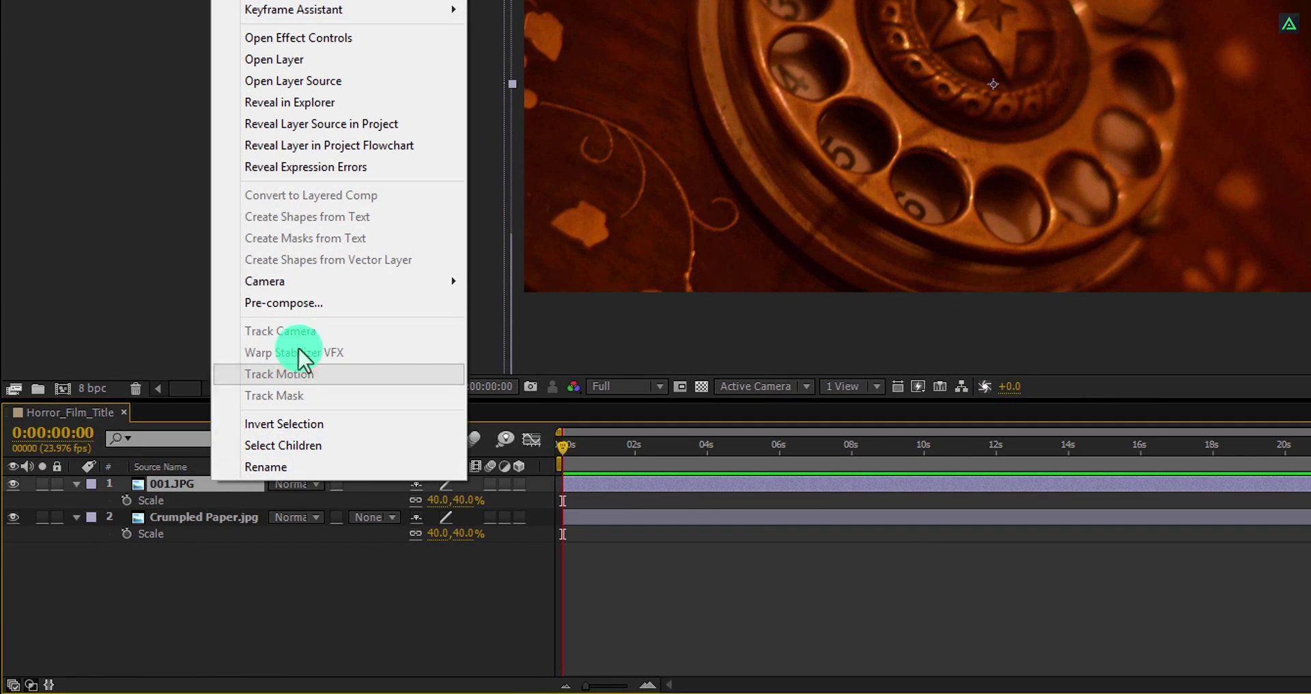
click(296, 304)
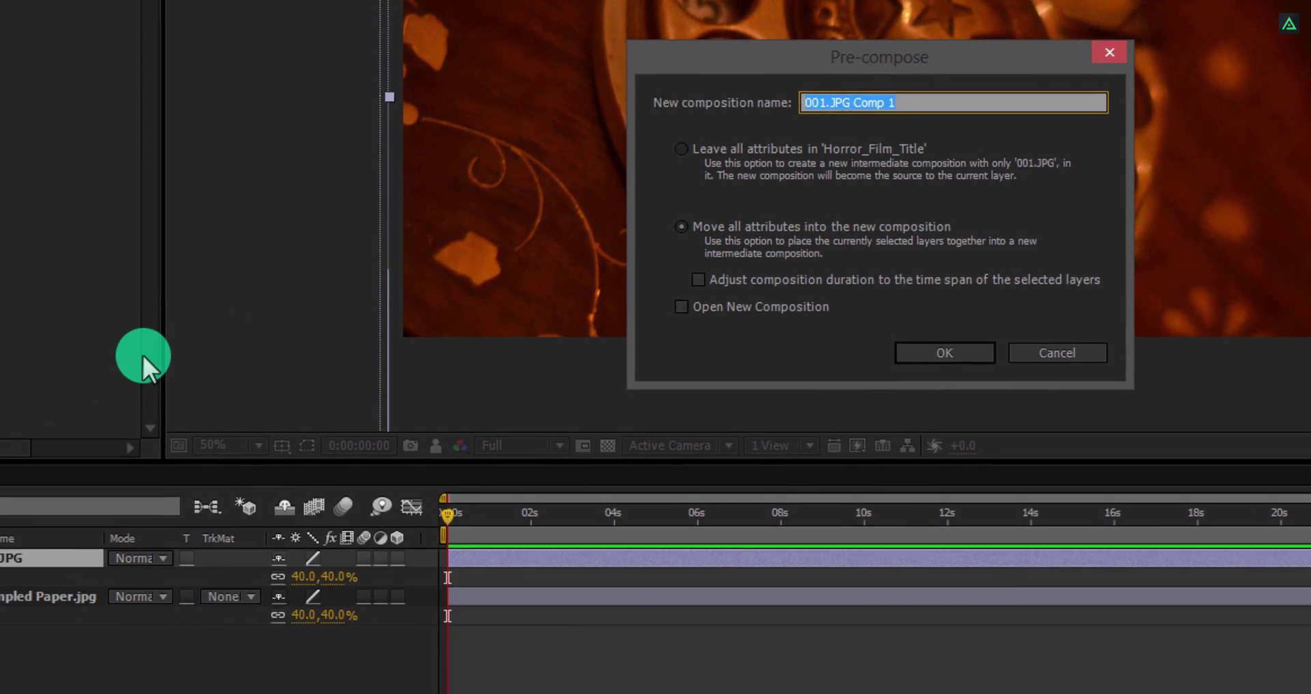
text(Image_001)
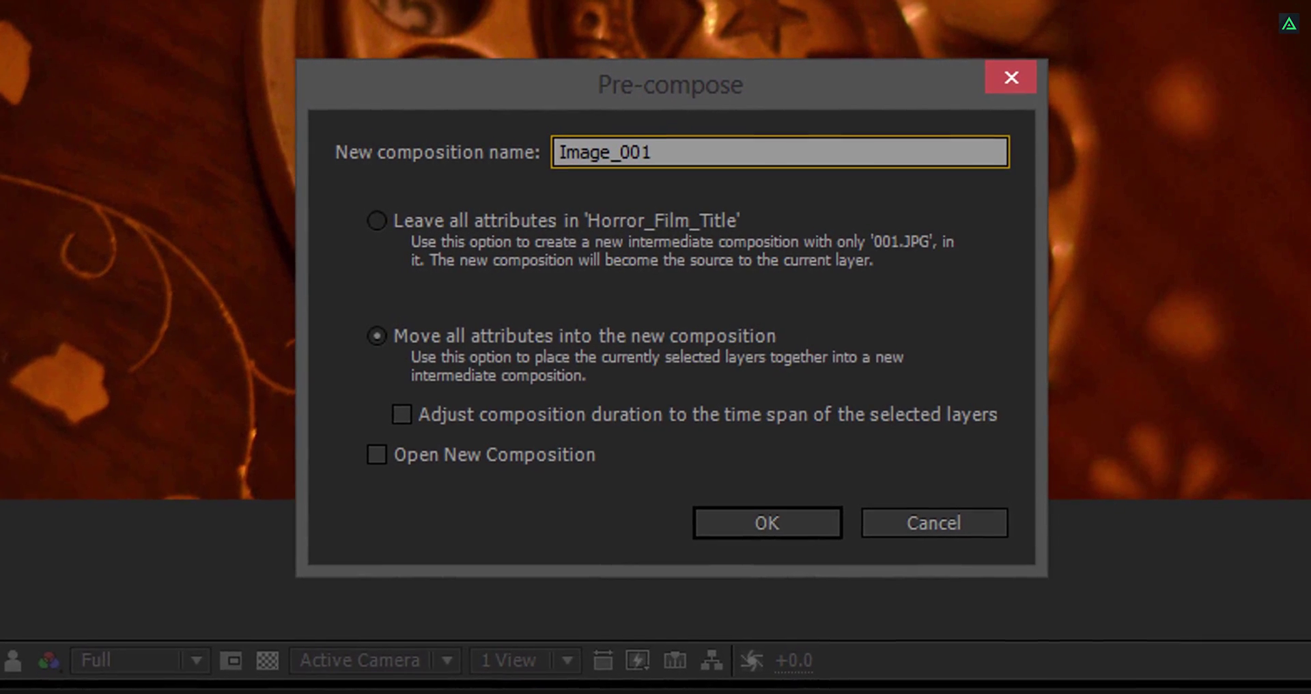
click(439, 348)
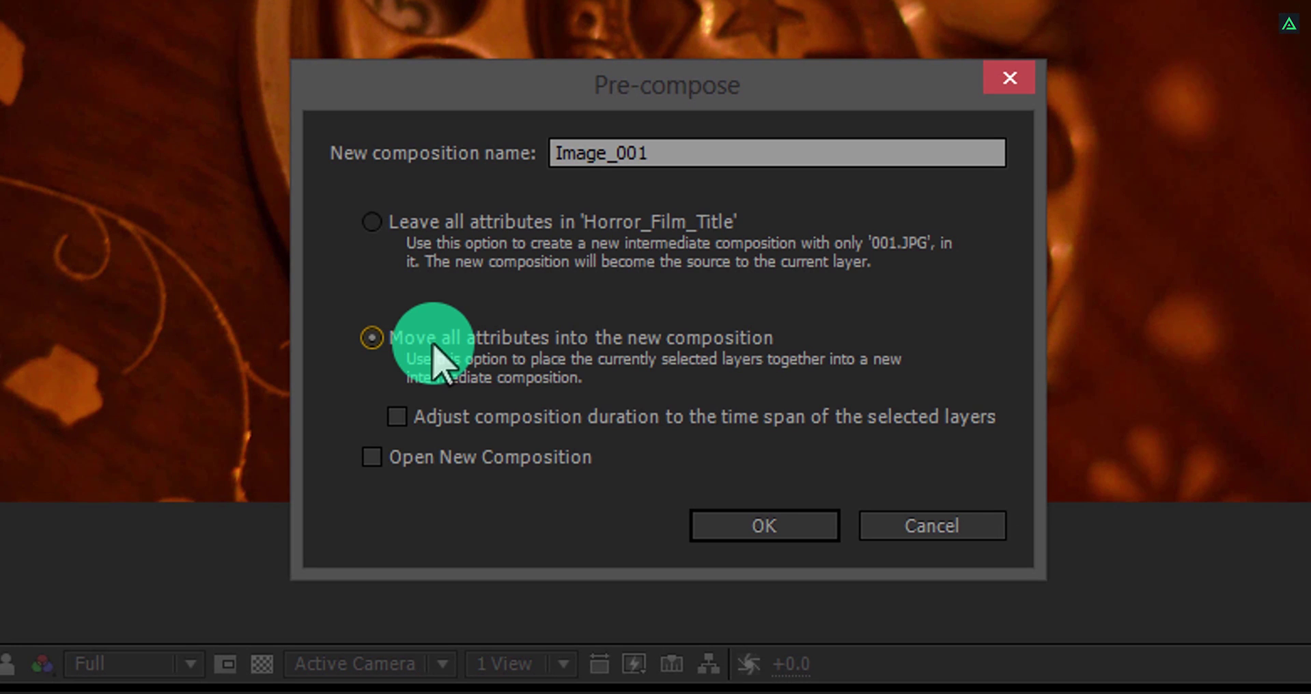
click(768, 522)
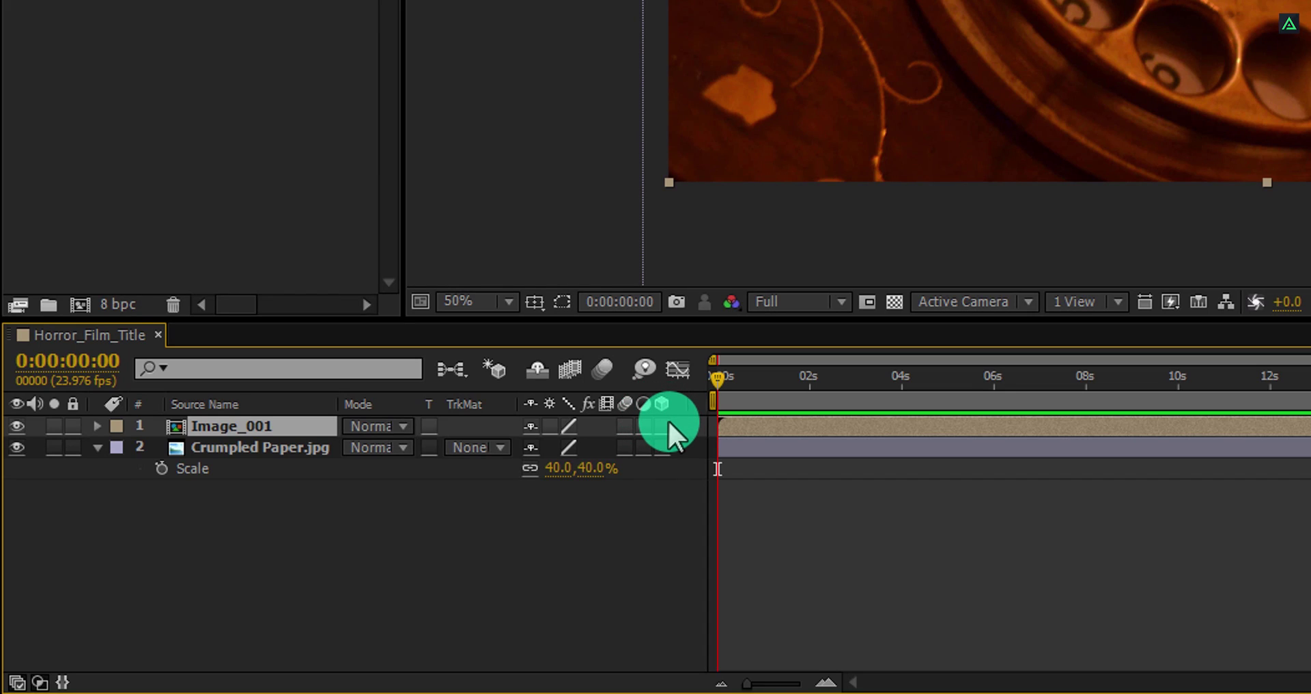
- Toggle the Switches/Modes columns with F4 and bring up the timeline Columns submenu
key(F4)
key(F4)
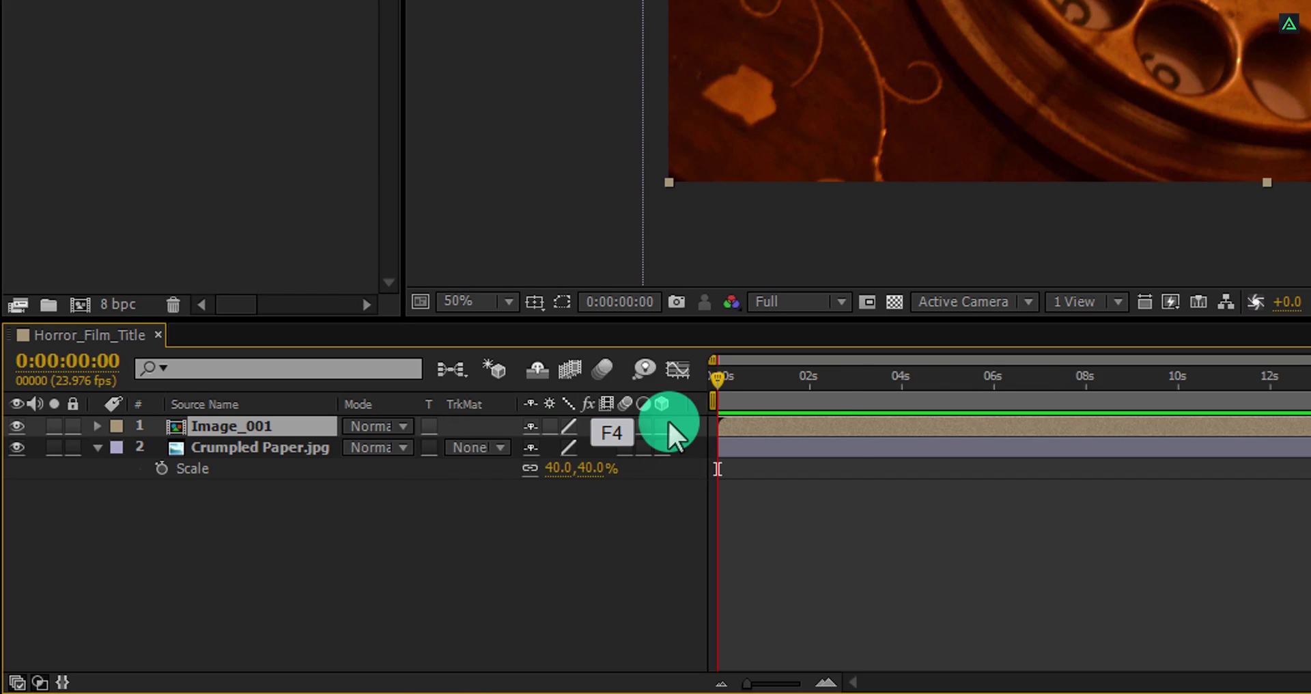
key(F4)
key(F4)
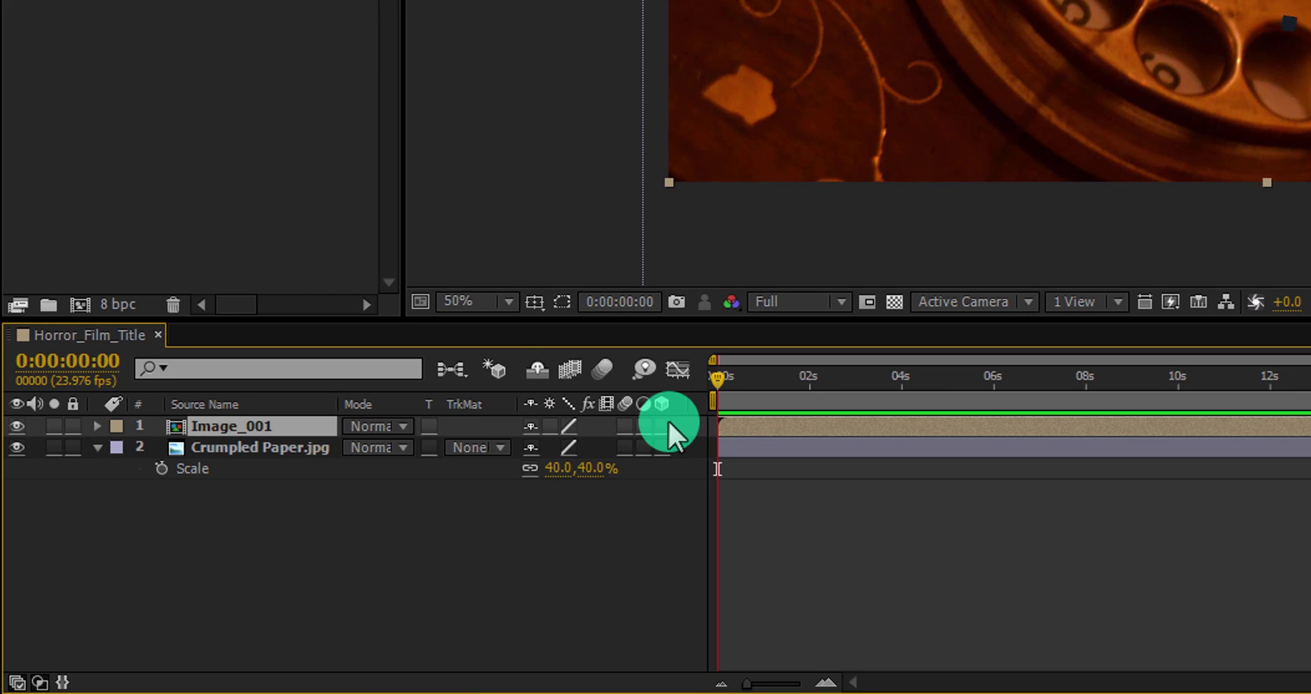
right_click(690, 399)
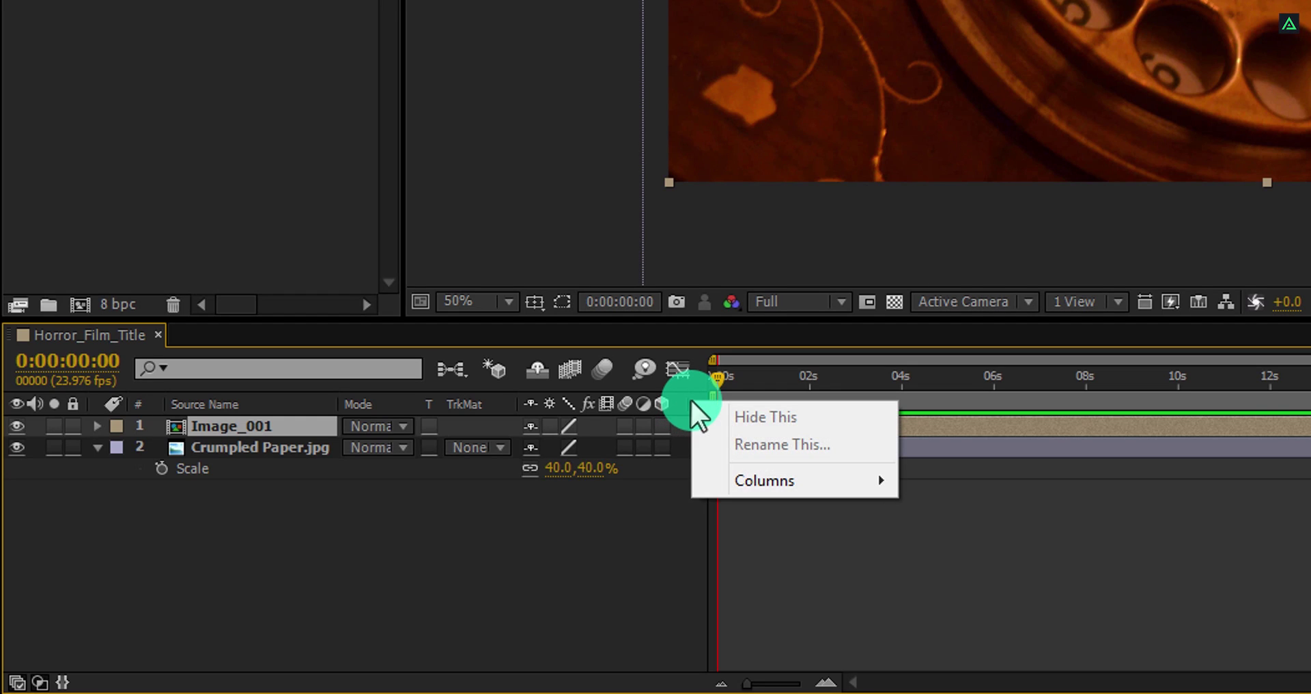
mouse_move(709, 481)
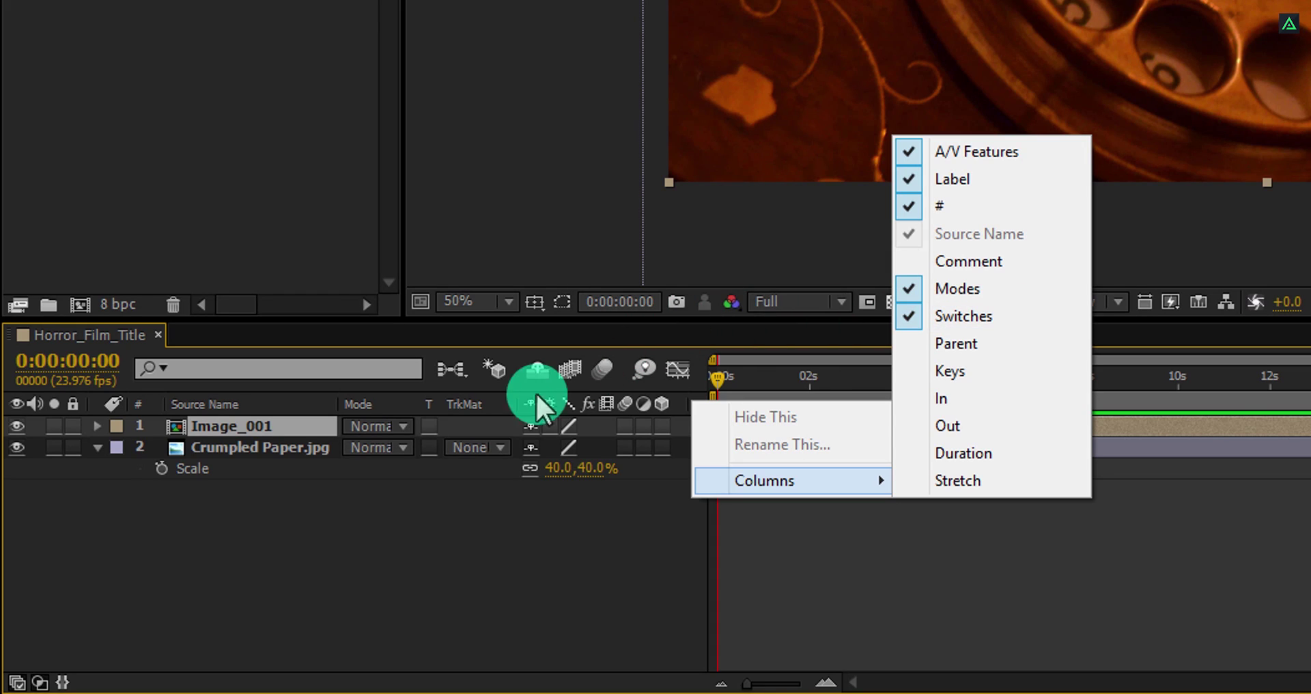
- Set Image_001 to Multiply, apply Tint for black-and-white, then search effects for 'leve'
click(385, 429)
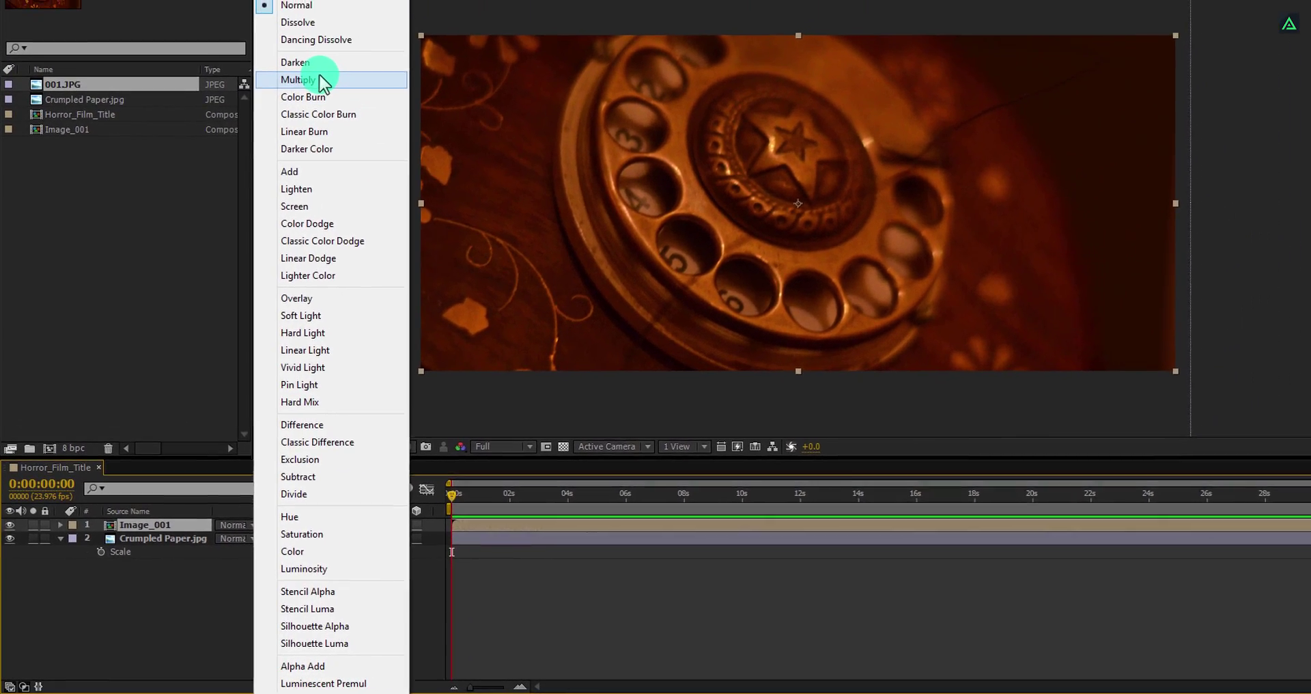
click(313, 92)
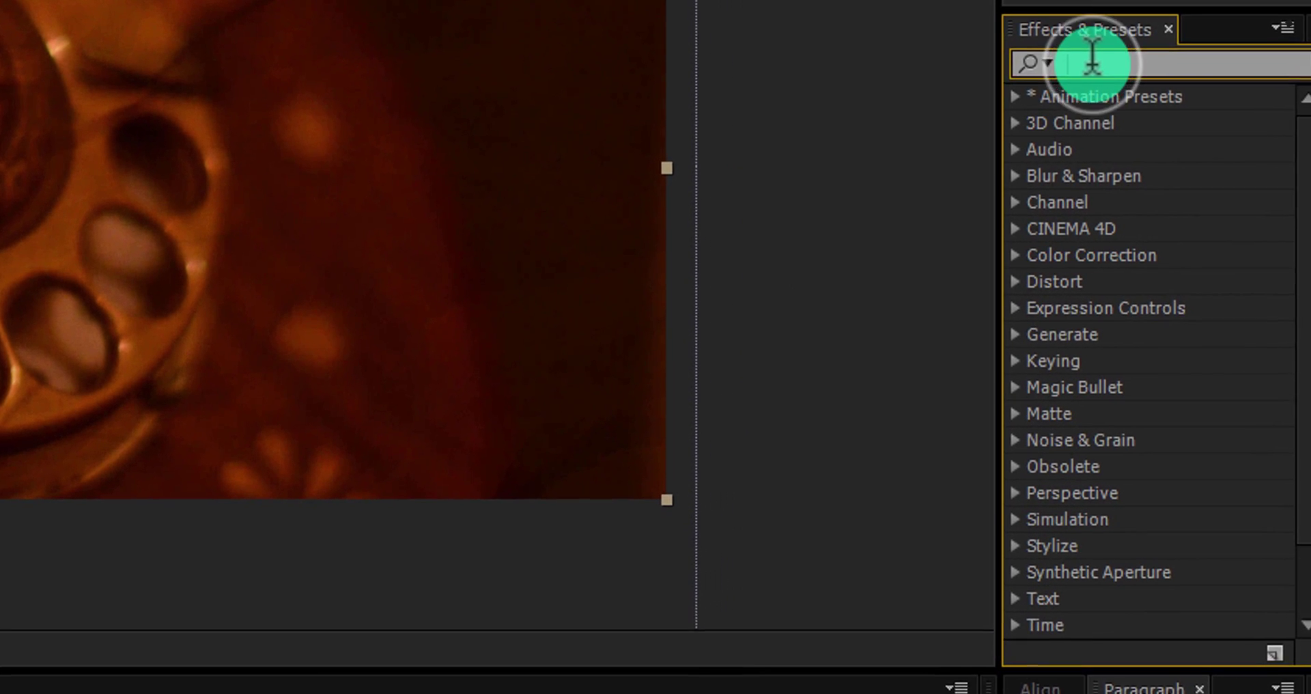
click(1150, 82)
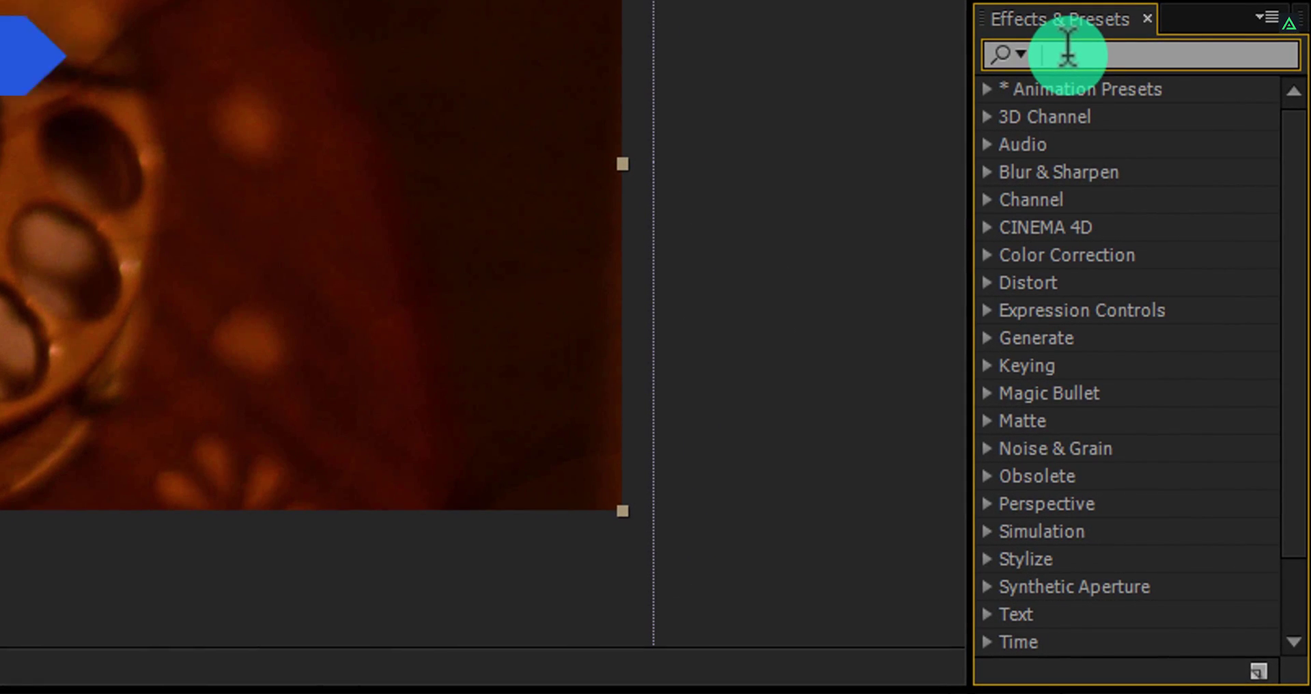
text(tint)
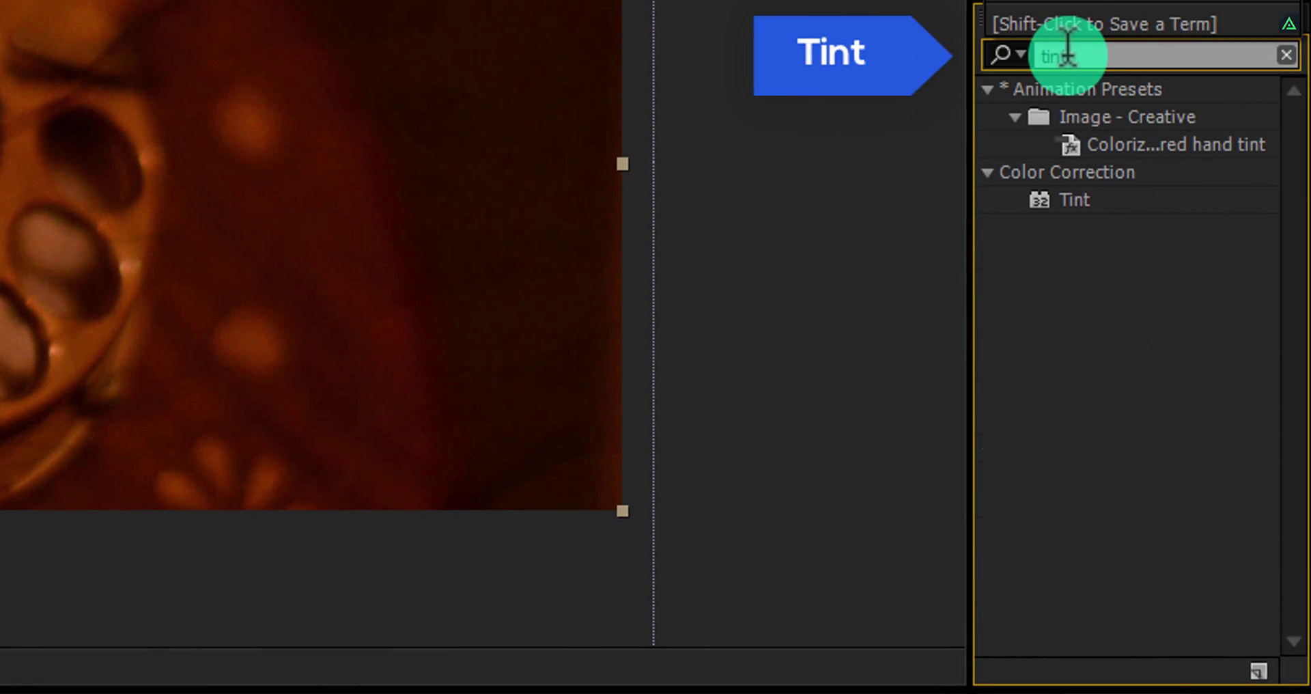
click(1067, 200)
double_click(1069, 200)
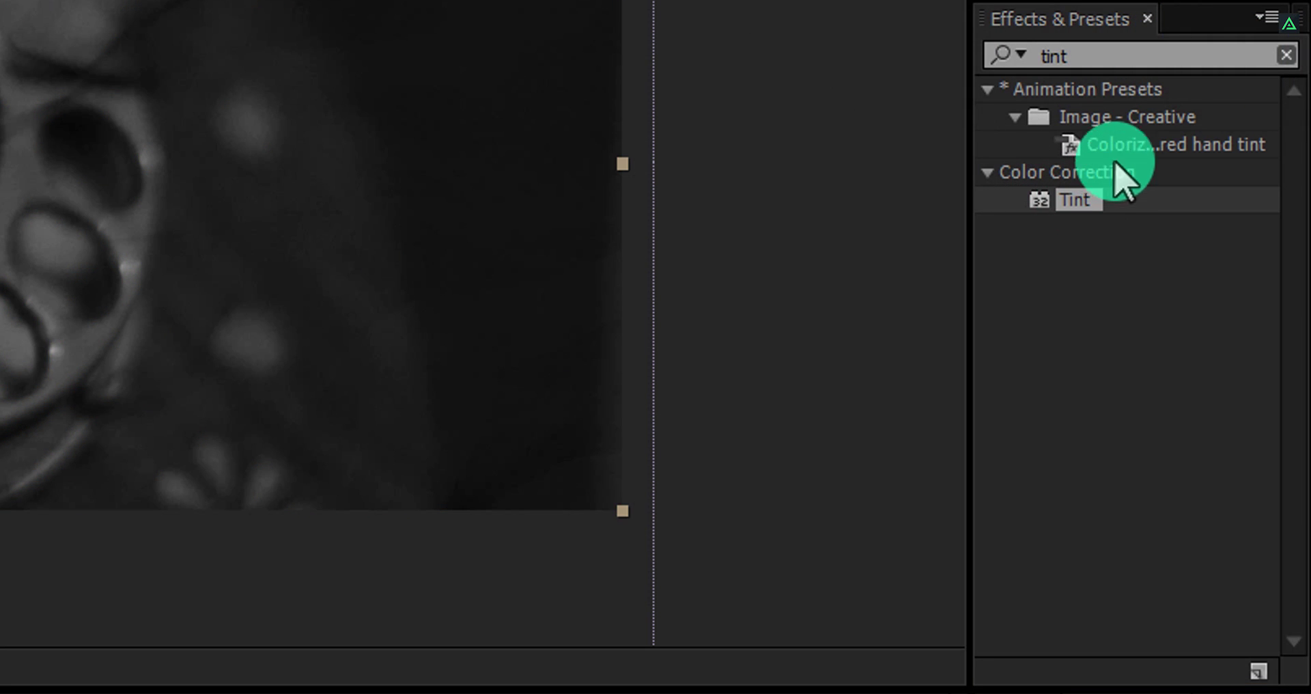
click(1111, 53)
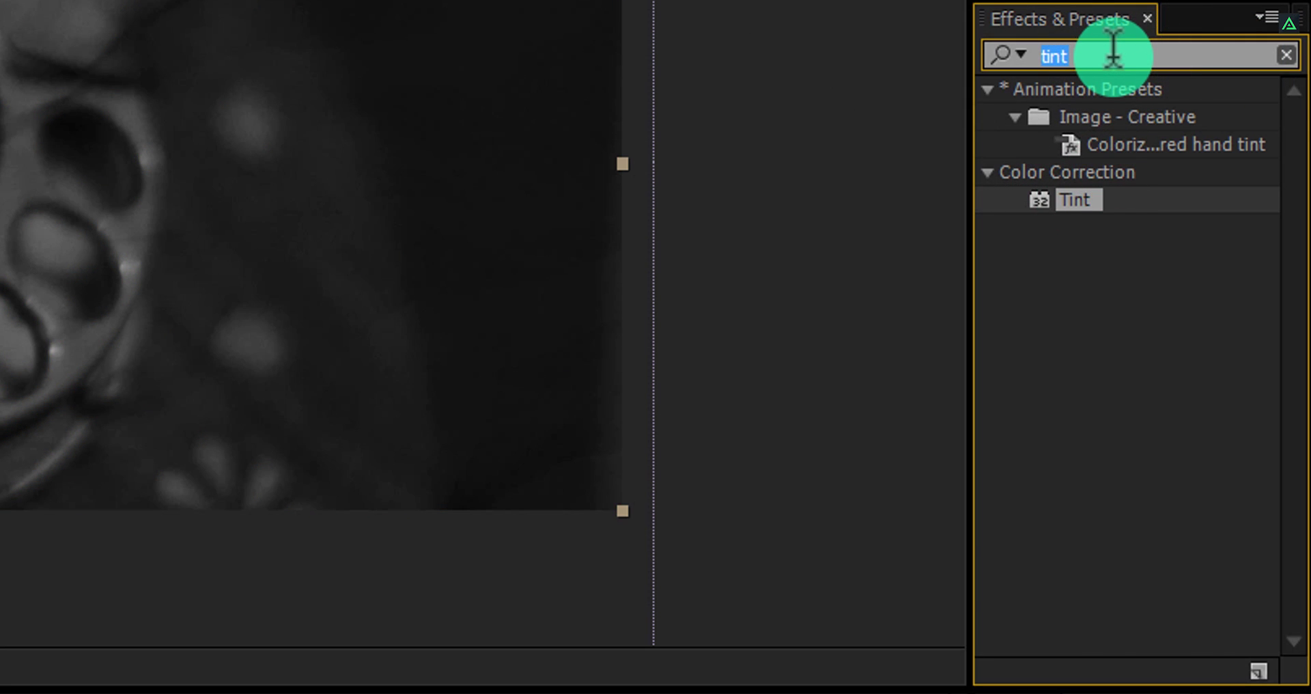
text(level)
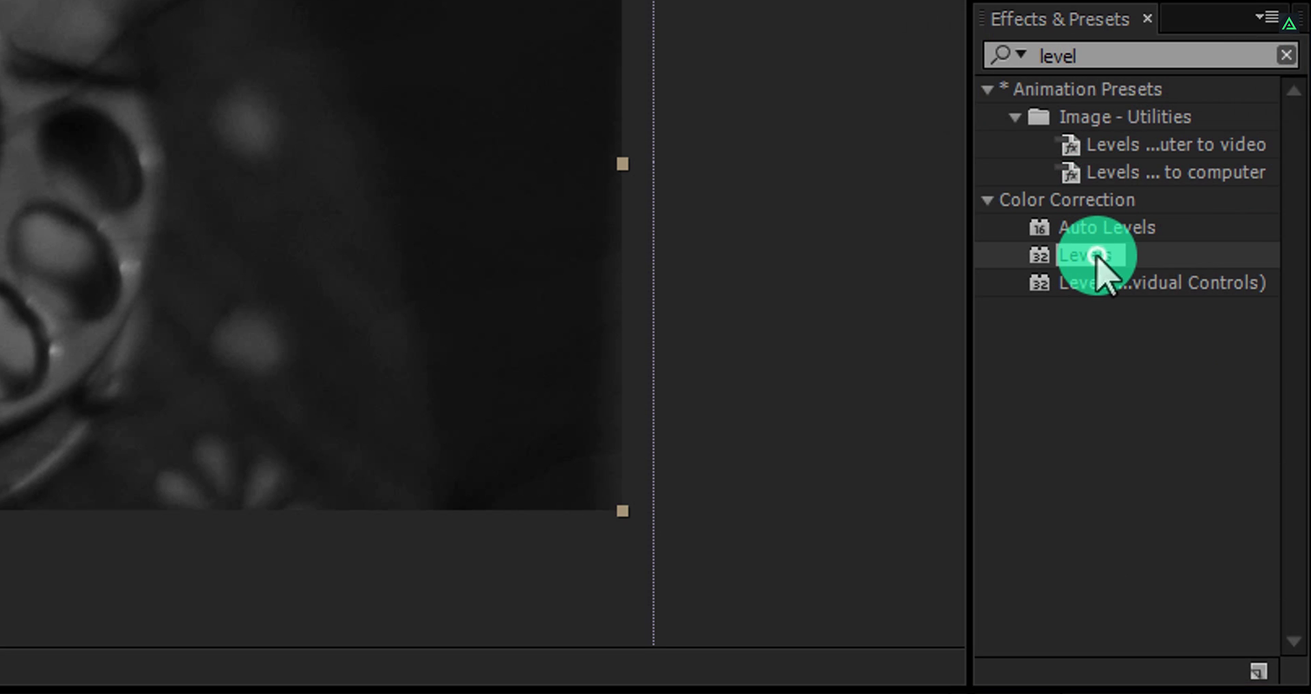
- Apply Levels to the phone image with Input Black 22 and Output White 125
click(1085, 257)
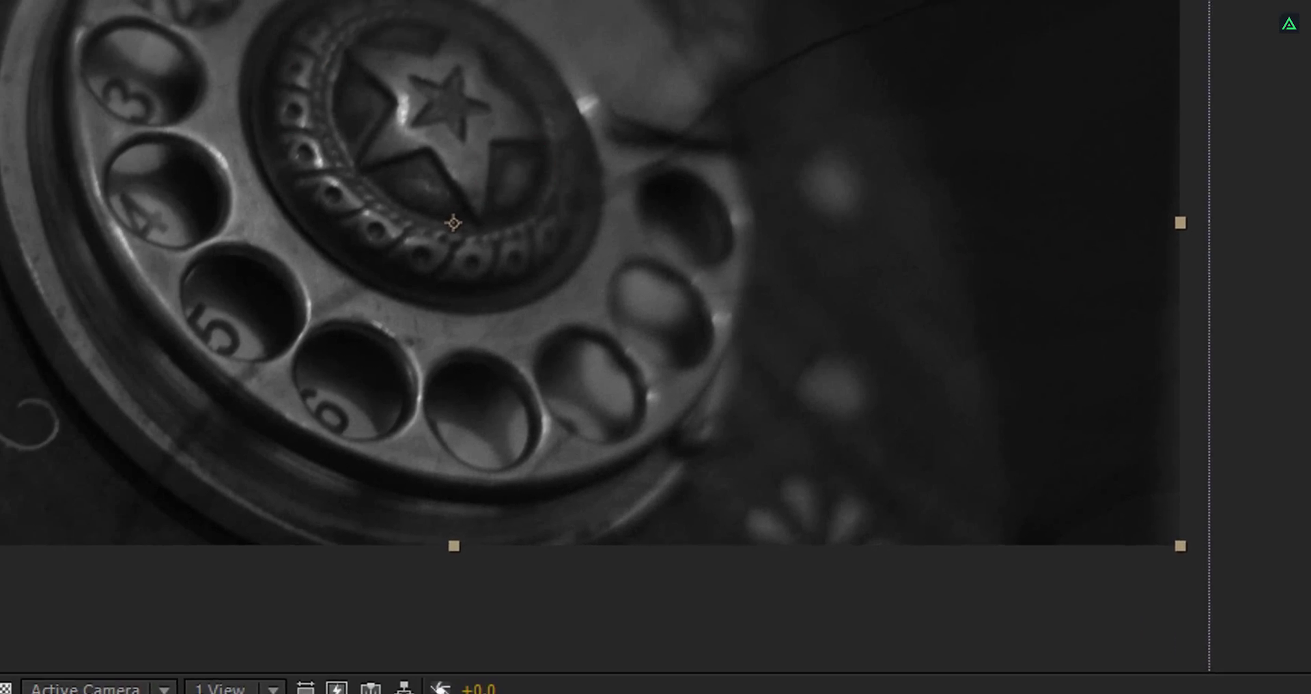
click(81, 158)
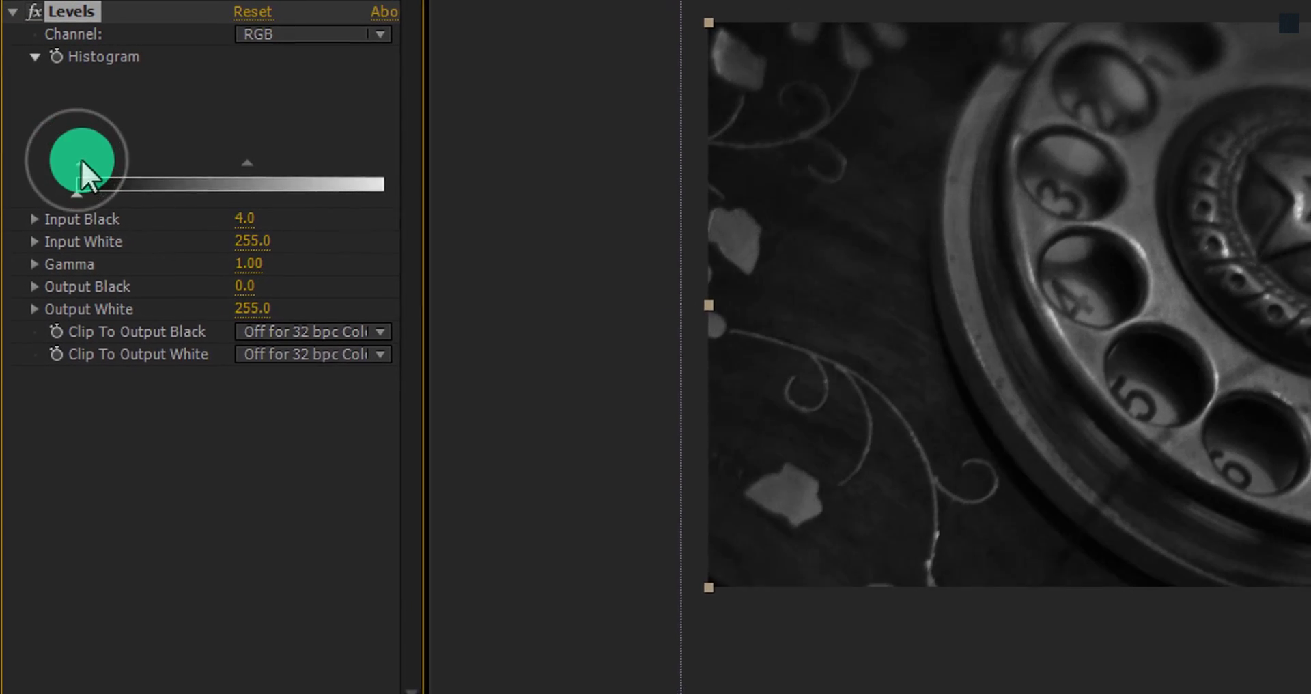
drag(81, 158, 109, 161)
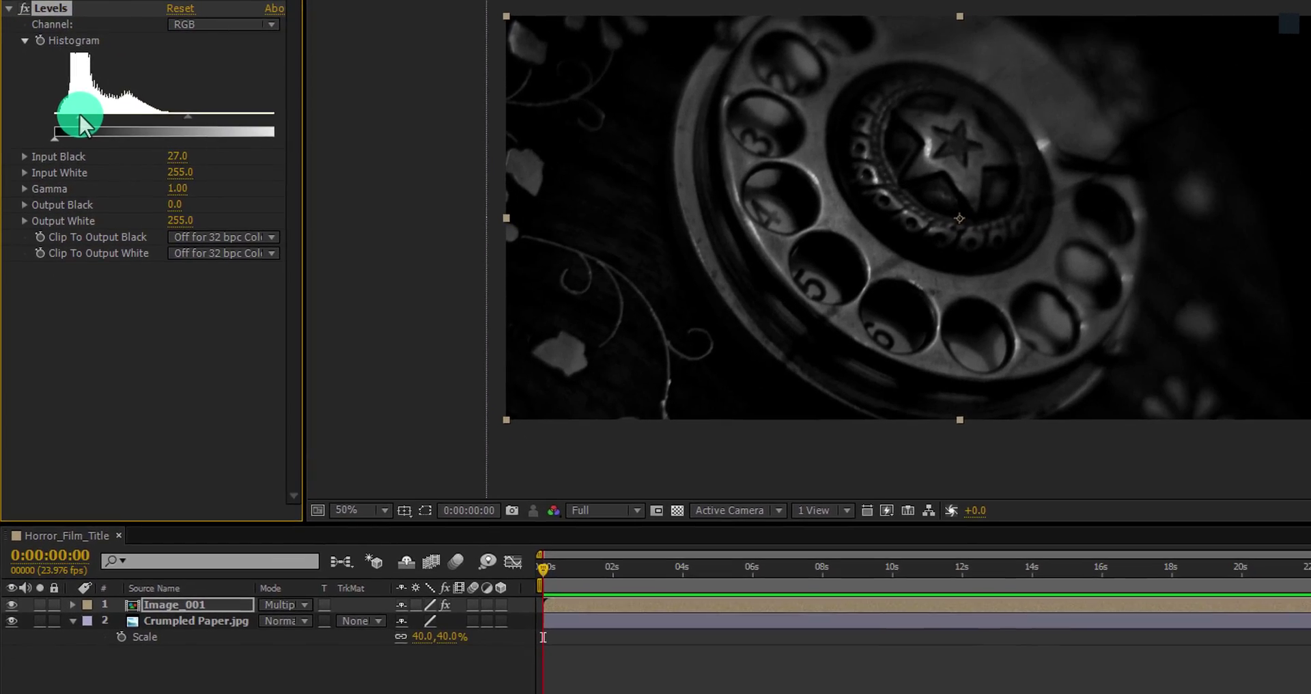
drag(80, 114, 76, 116)
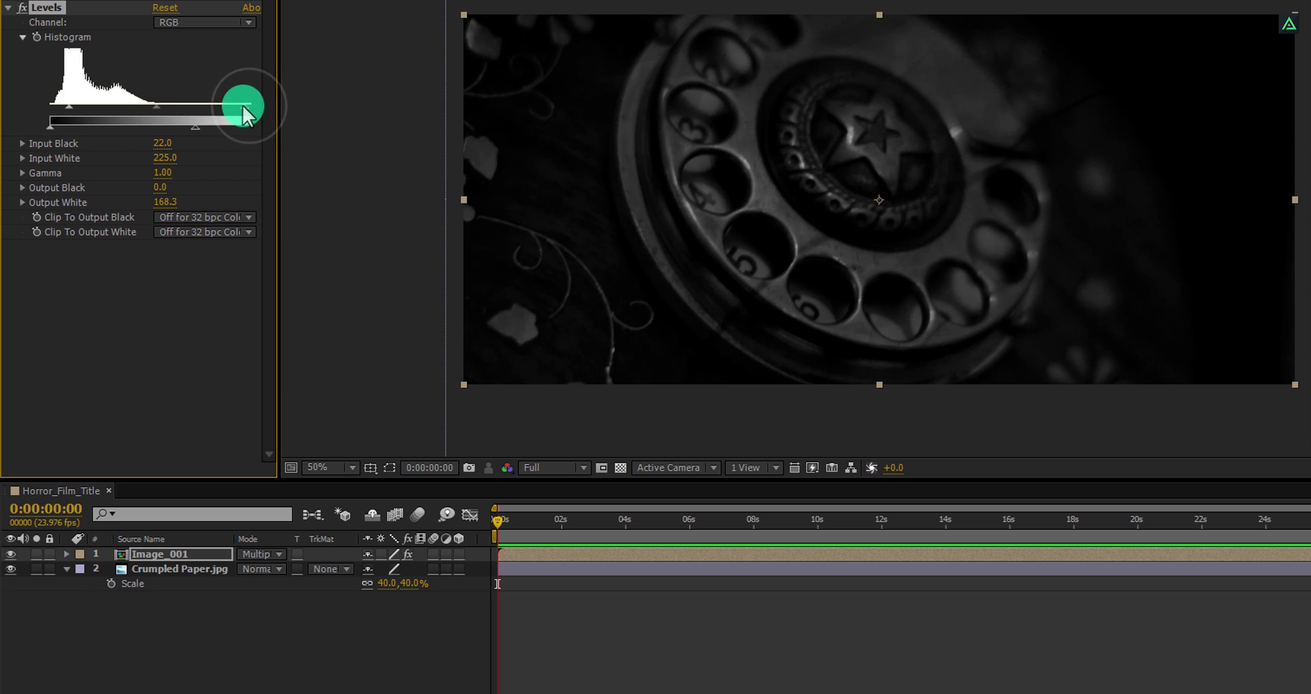
click(23, 8)
click(23, 8)
click(23, 9)
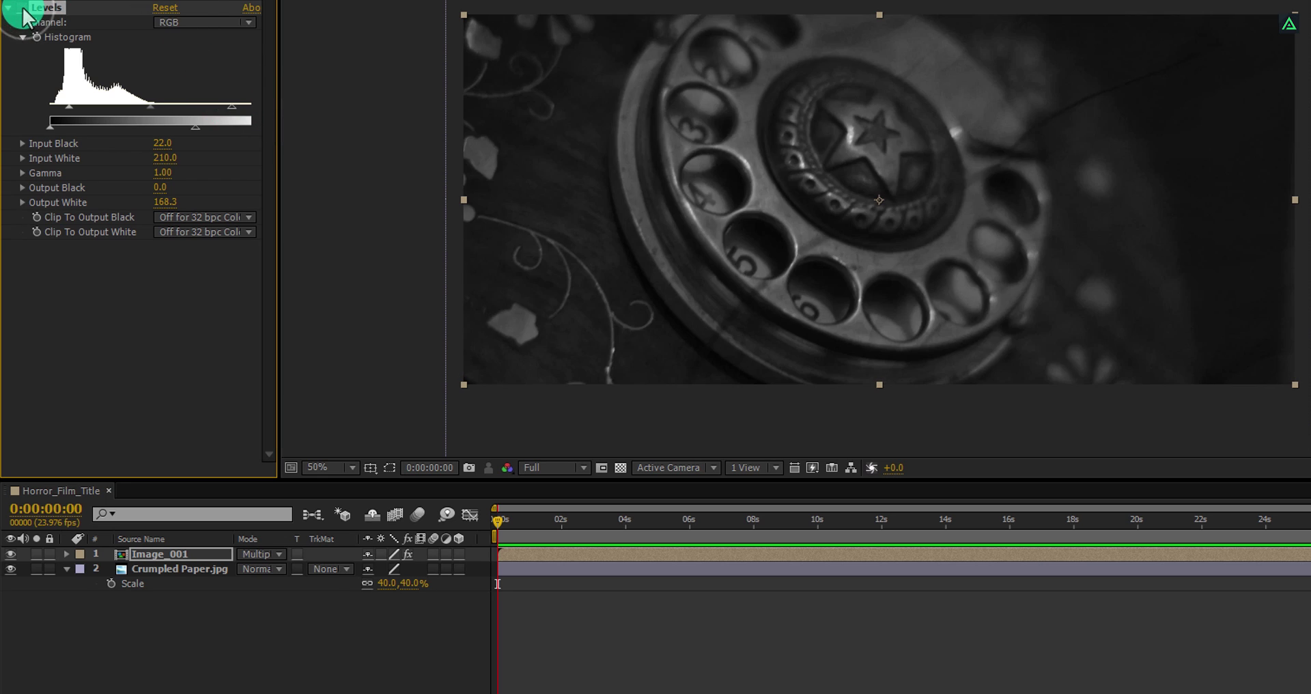
click(24, 9)
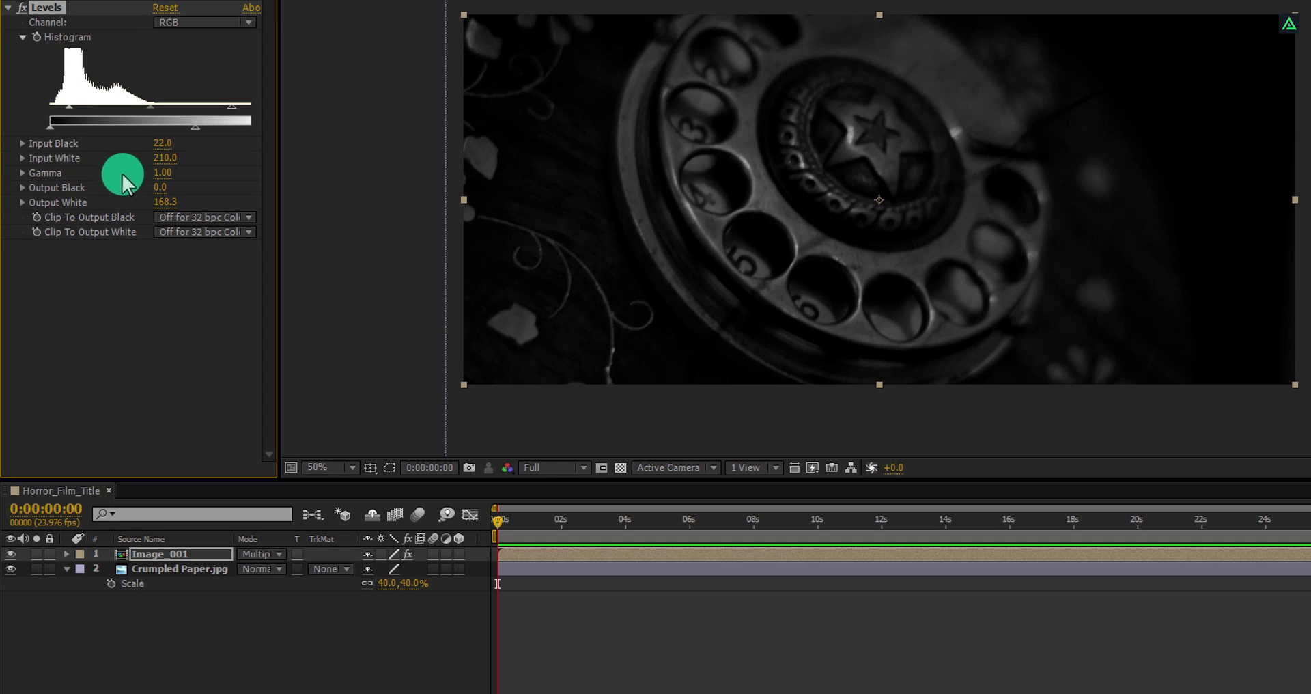
drag(166, 202, 148, 203)
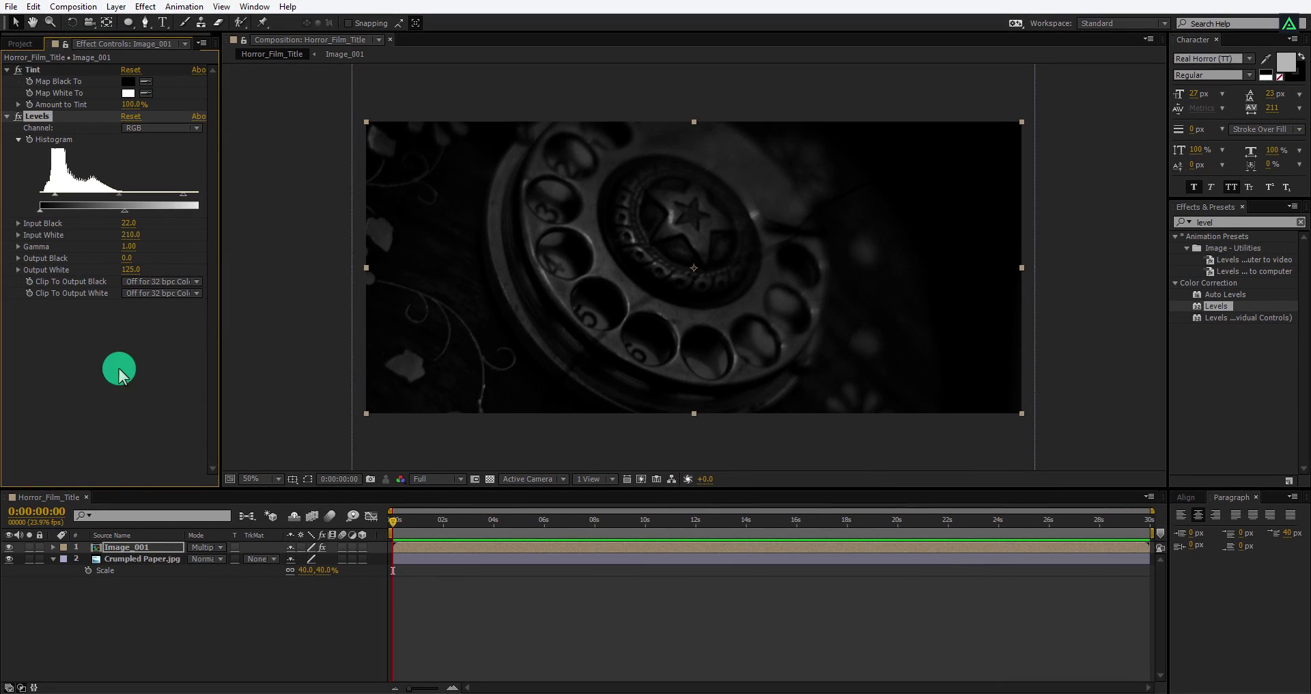
- Make Image_001 a 3D layer at 110% scale and import Crack Texture.jpg
click(139, 550)
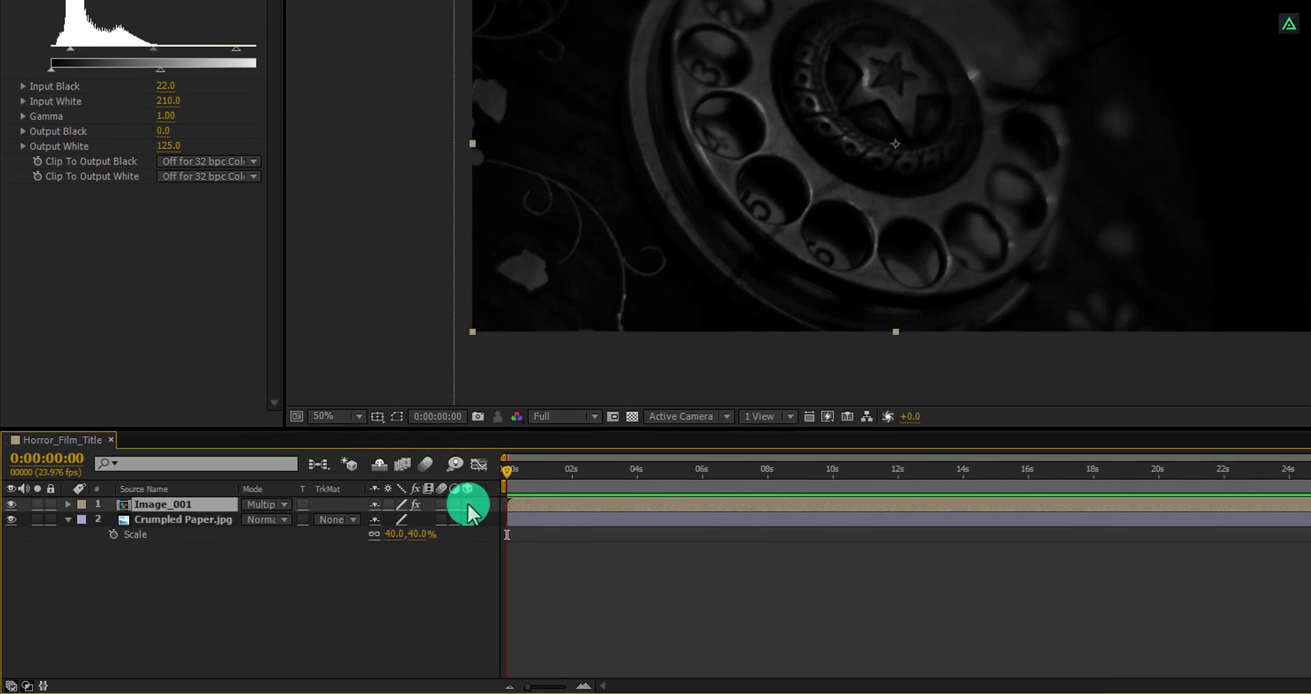
click(412, 527)
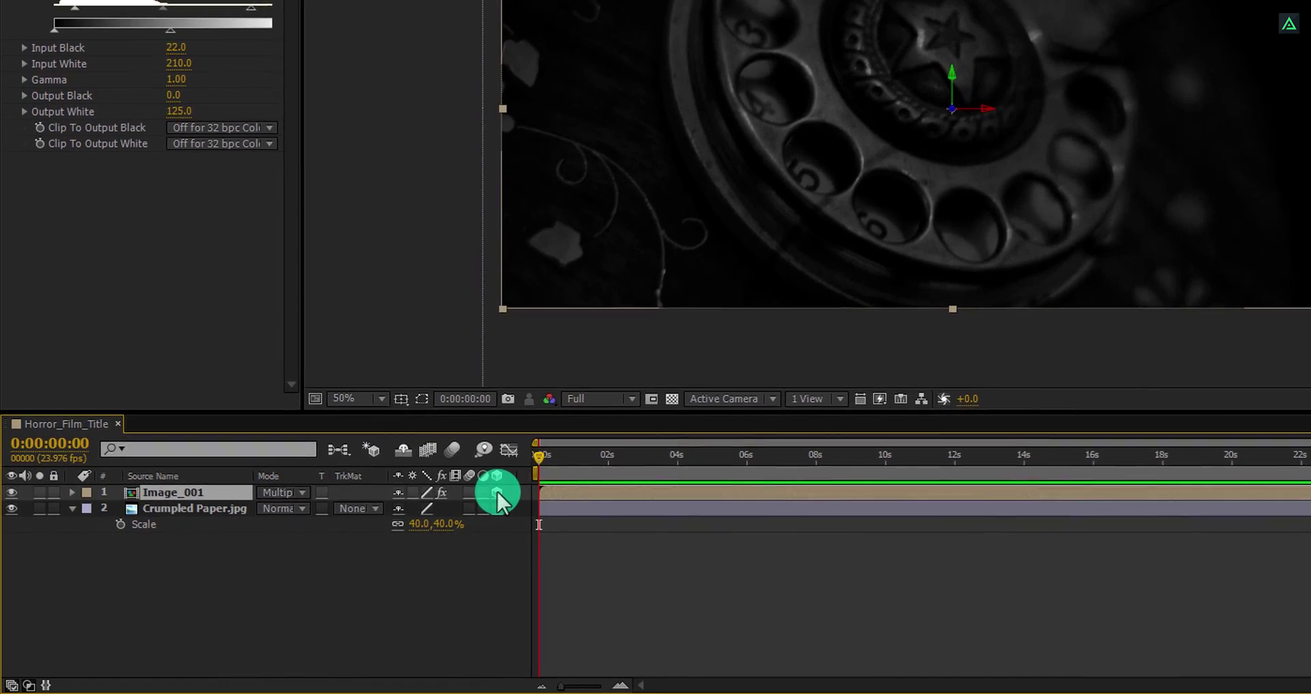
key(s)
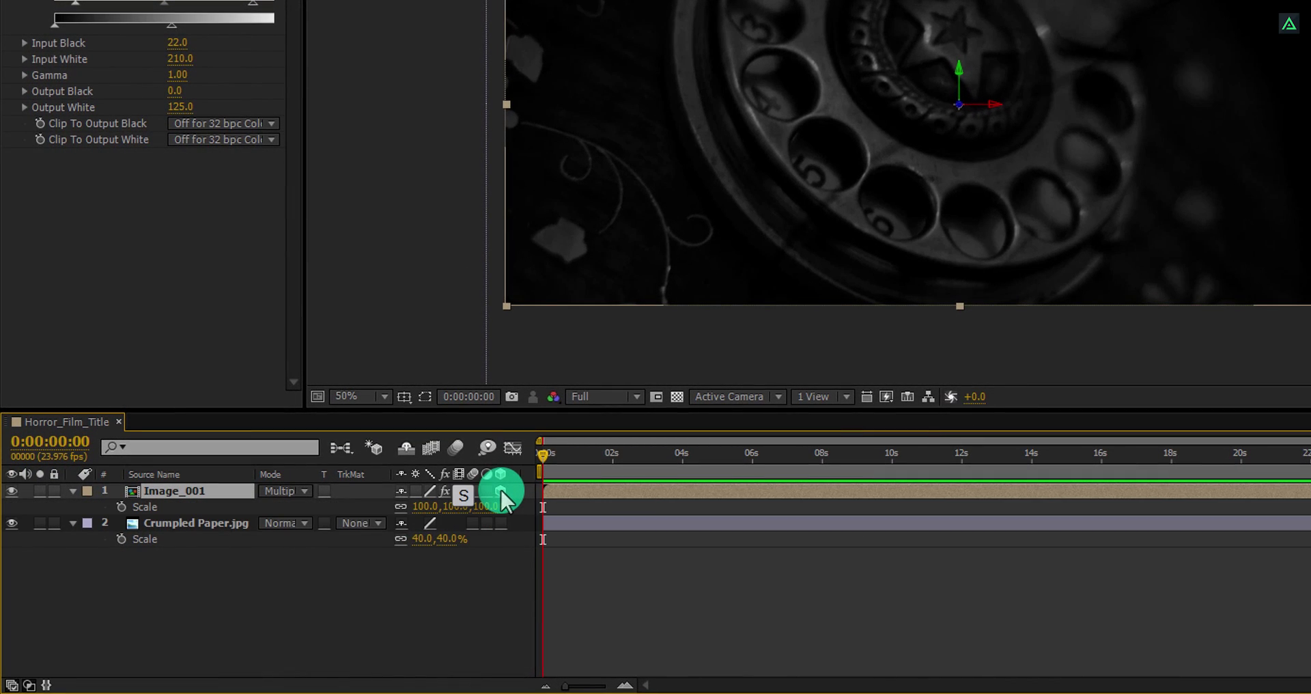
click(491, 507)
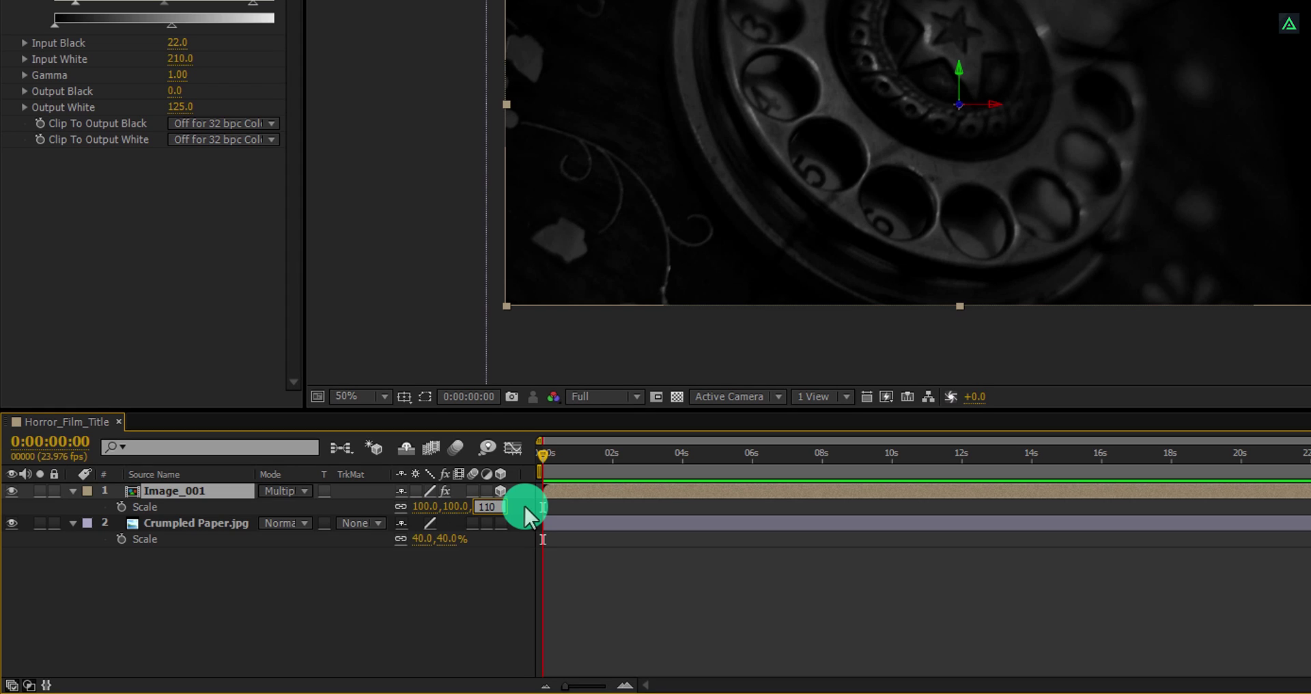
key(Return)
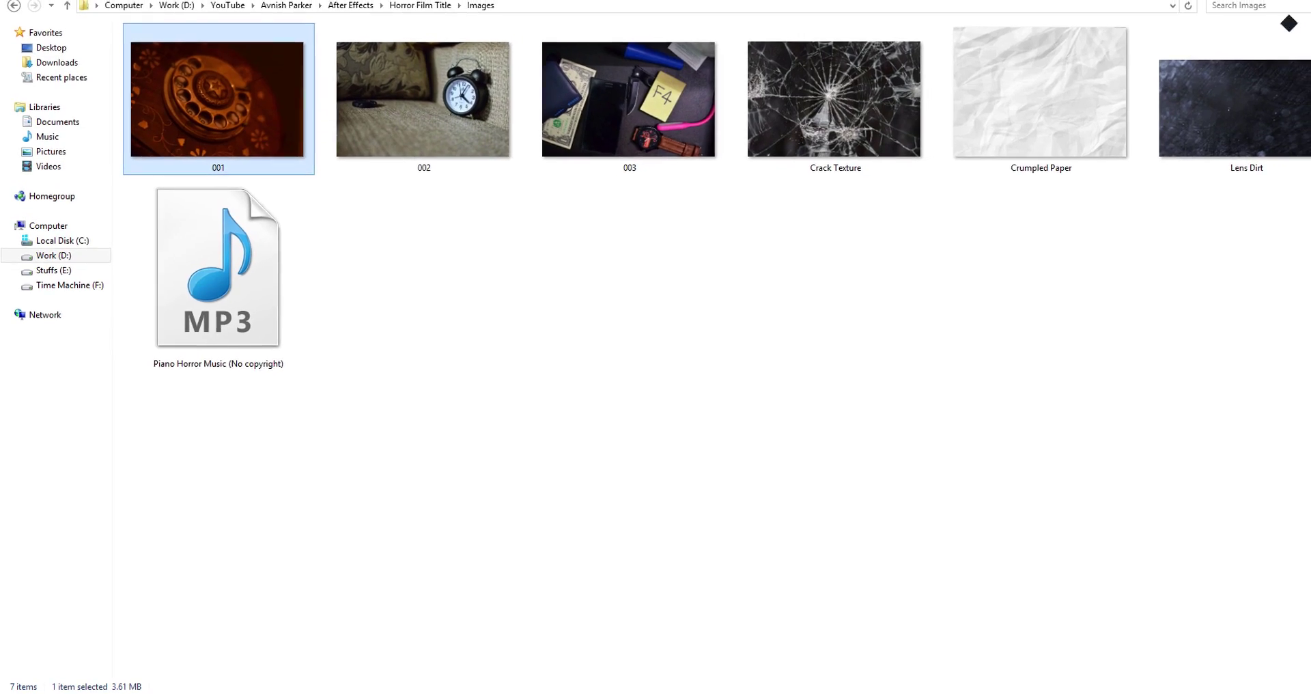
drag(809, 125, 96, 404)
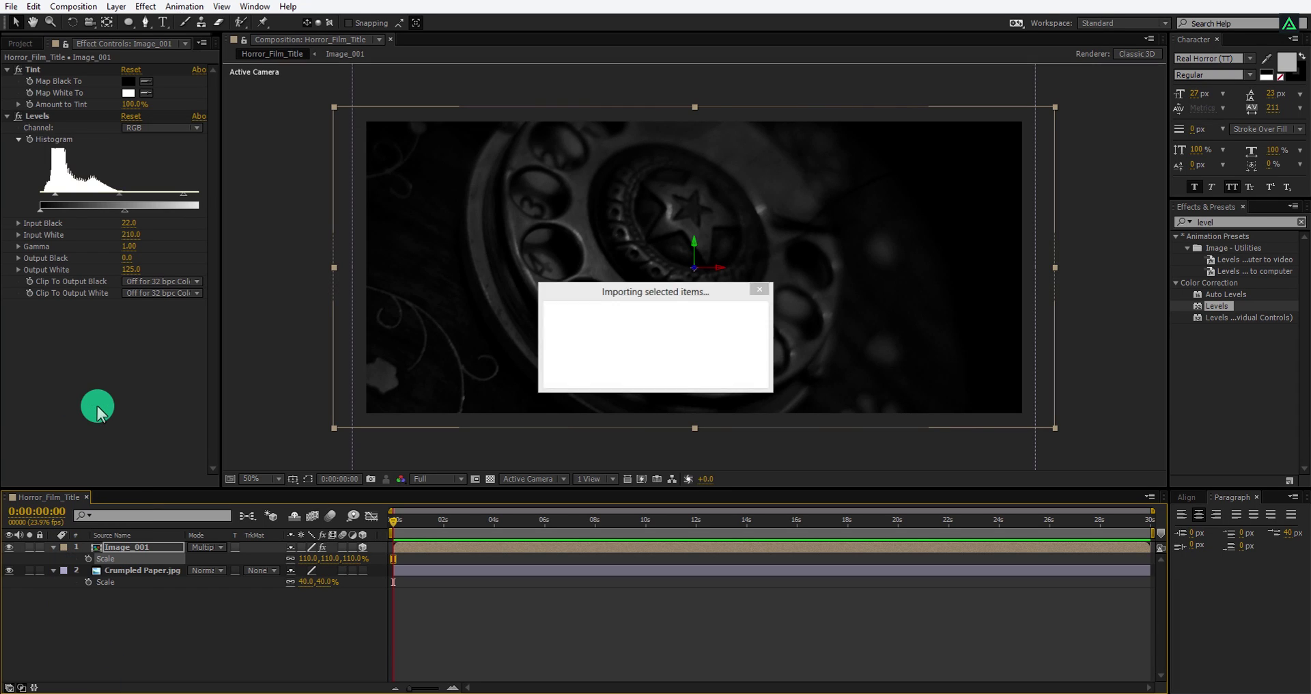
- Place Crack Texture.jpg above Image_001 and blend it in Screen mode
click(21, 44)
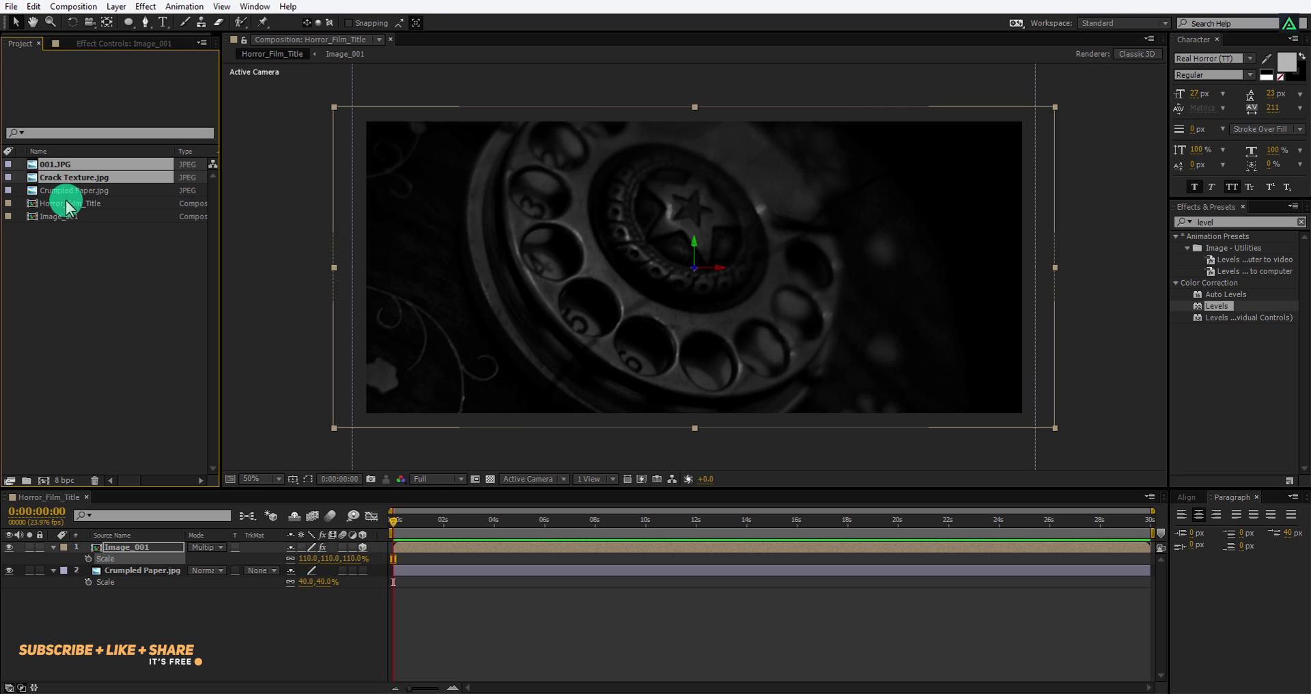
click(74, 251)
drag(70, 187, 129, 544)
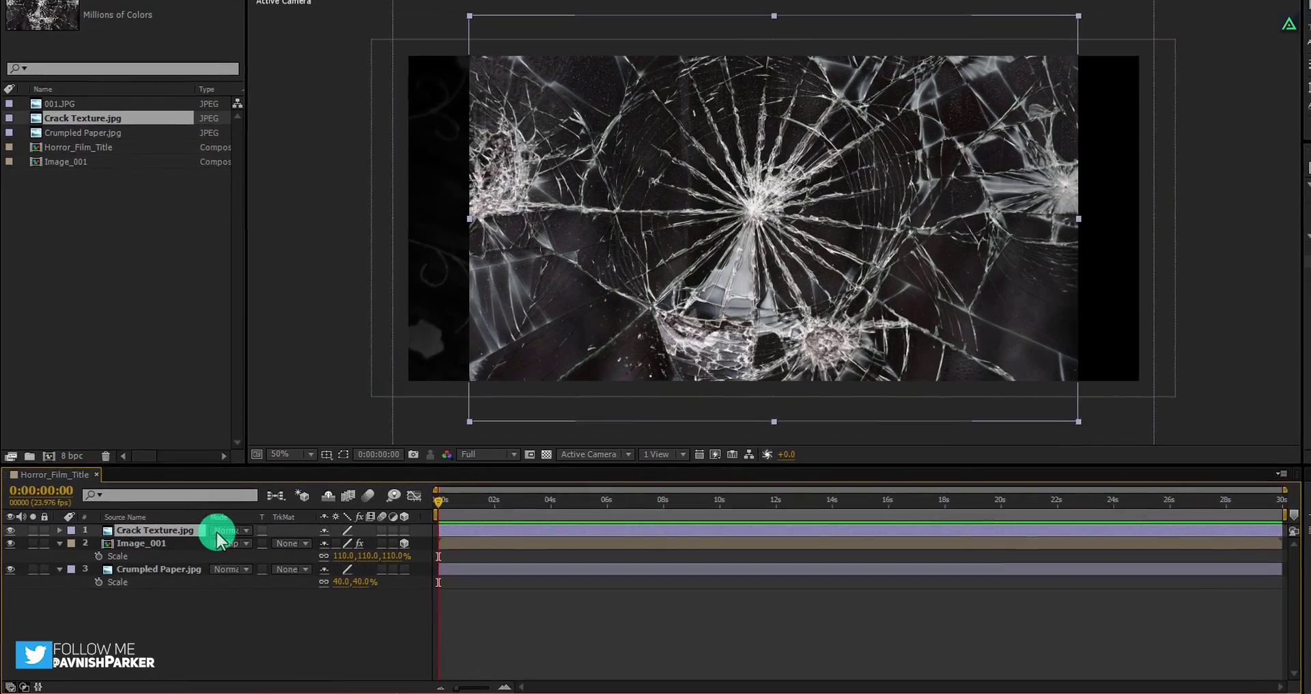
click(204, 544)
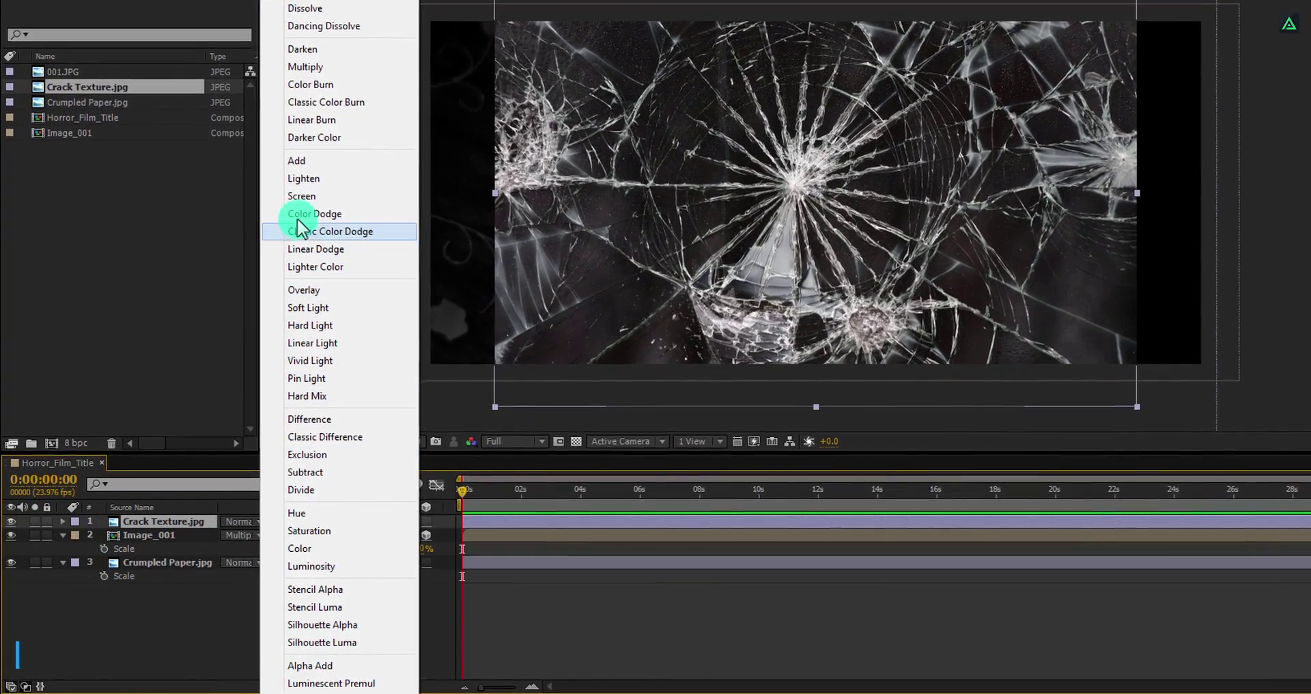
click(293, 209)
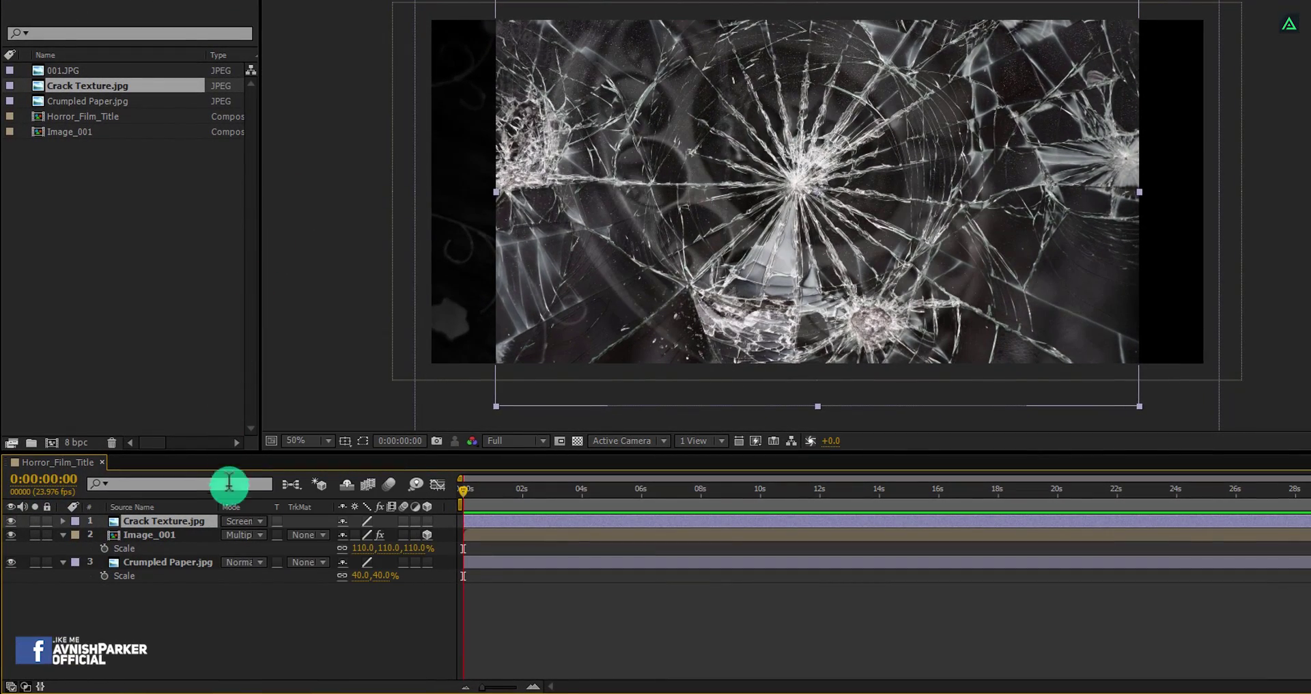
- Make the crack layer 3D at Z -1000, scale it to 202%, and shift it up-right
click(427, 521)
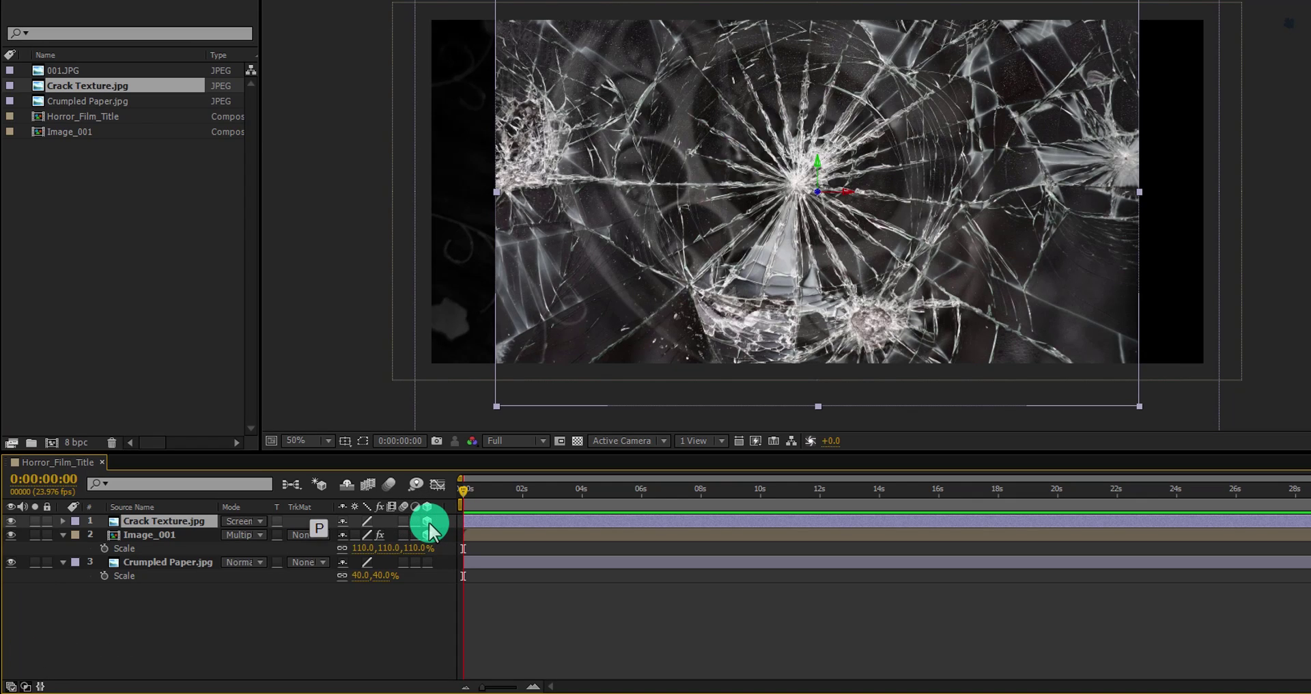
key(p)
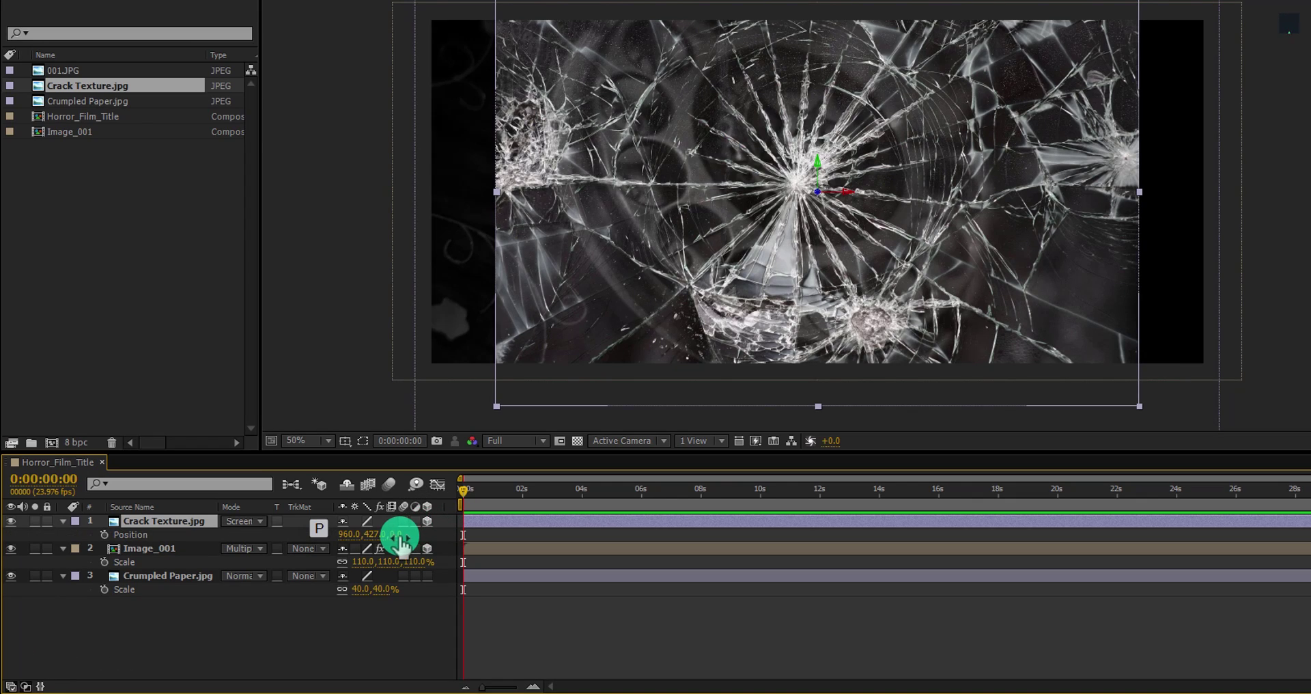
text(-)
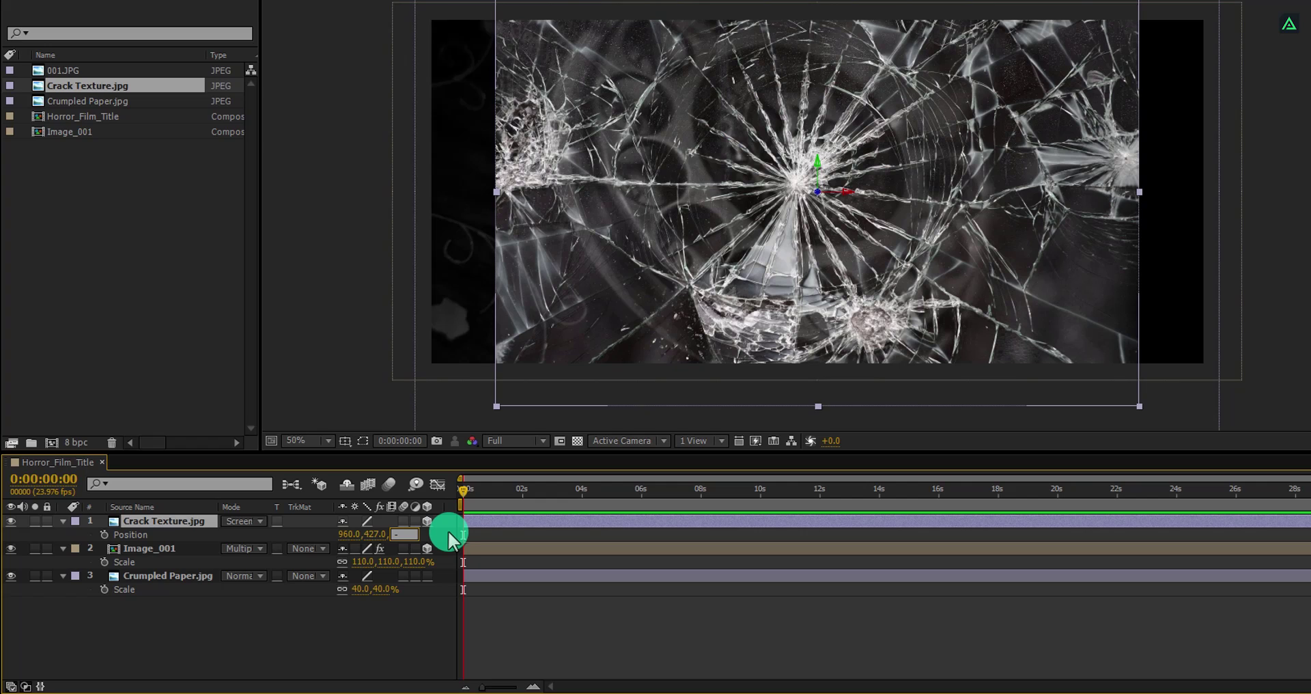
text(1000)
key(Return)
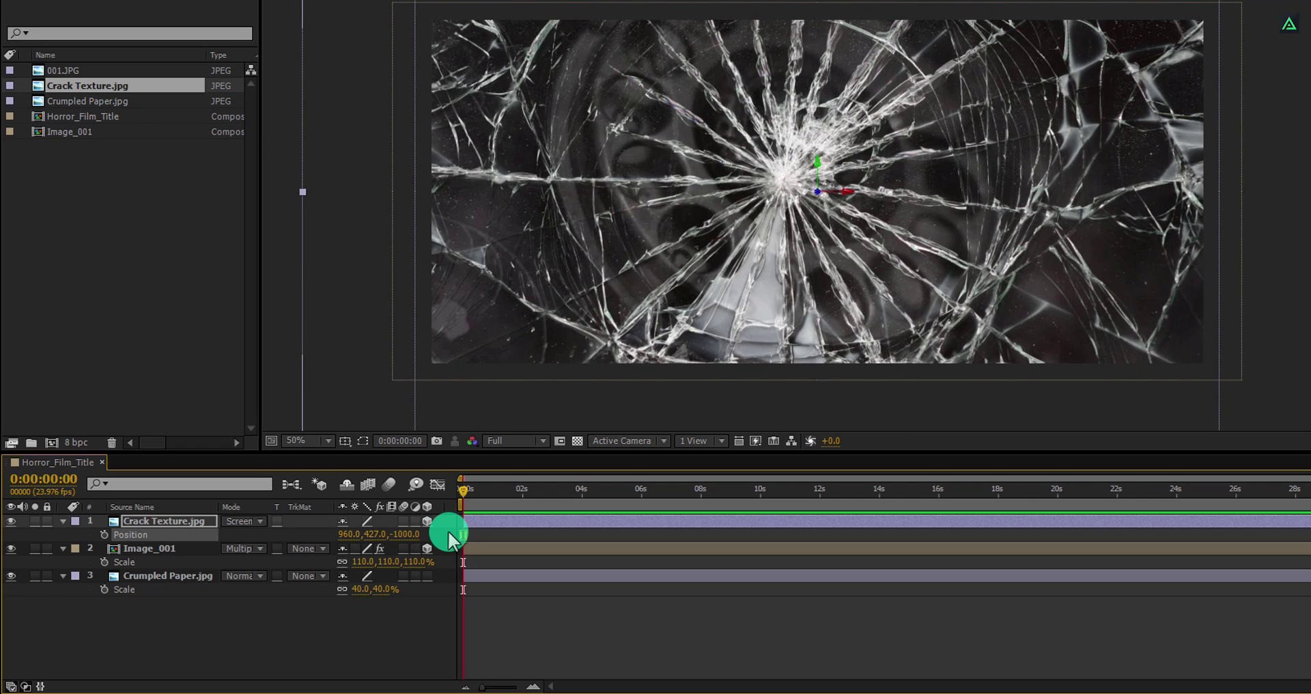
key(s)
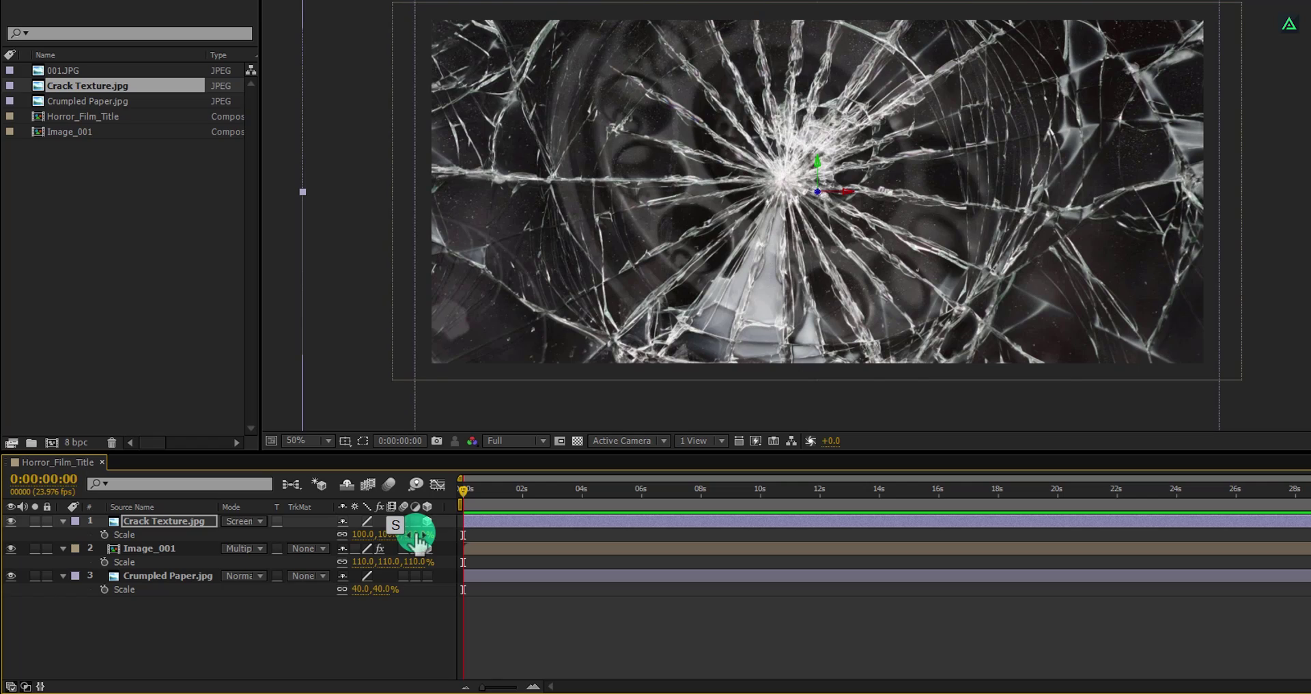
drag(417, 540, 485, 520)
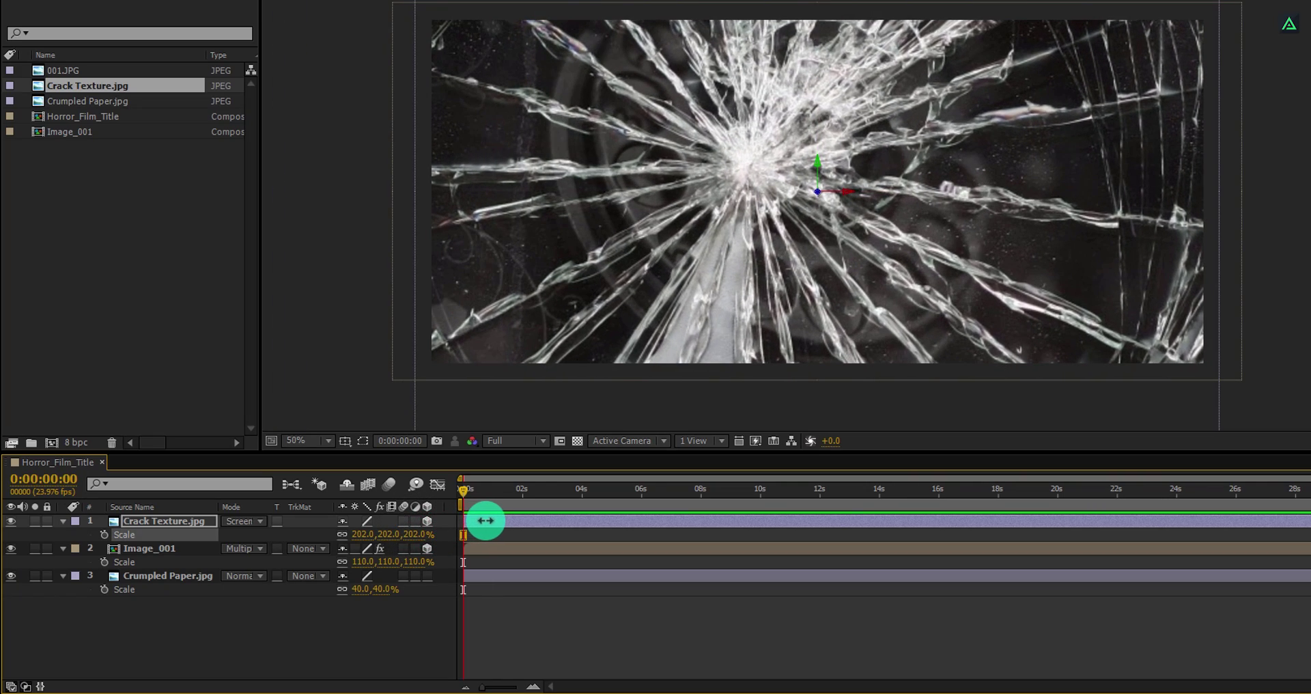
mouse_move(485, 314)
mouse_down()
mouse_move(796, 234)
mouse_move(983, 145)
mouse_move(1009, 109)
mouse_move(1044, 118)
mouse_move(1082, 164)
mouse_up()
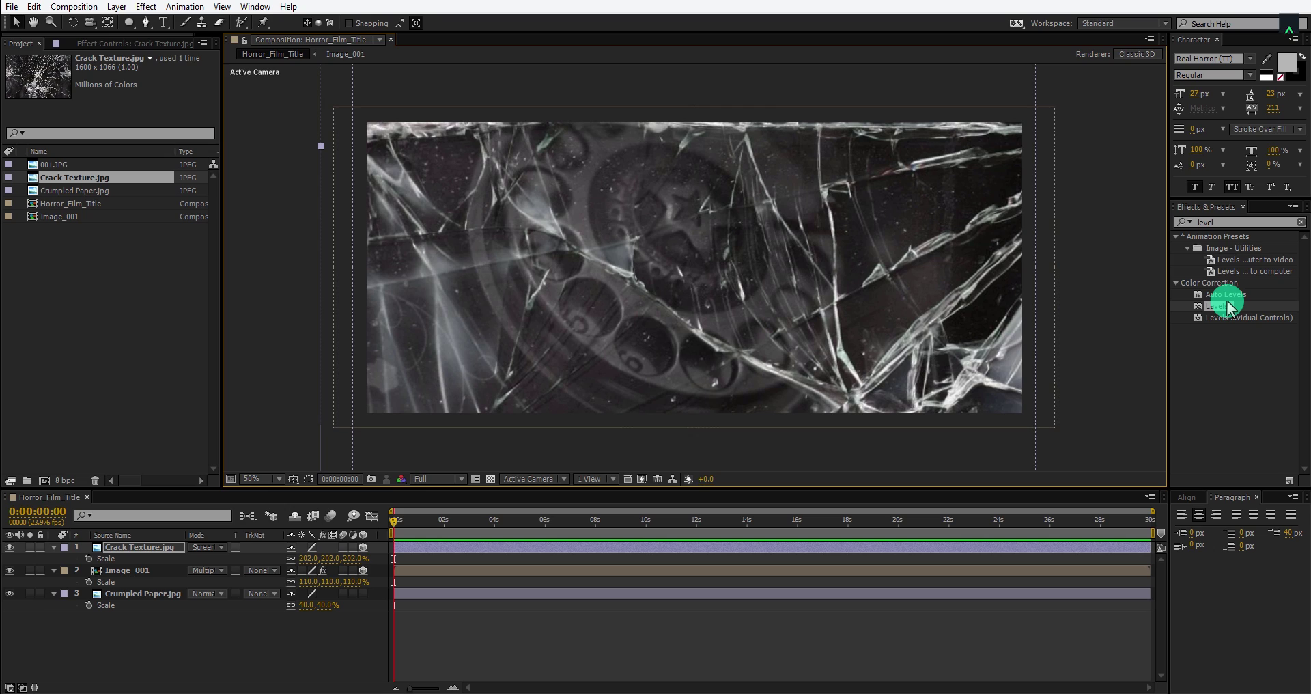
- Apply Levels to Crack Texture.jpg with Input Black 81 and nudge the layer upward
double_click(1227, 307)
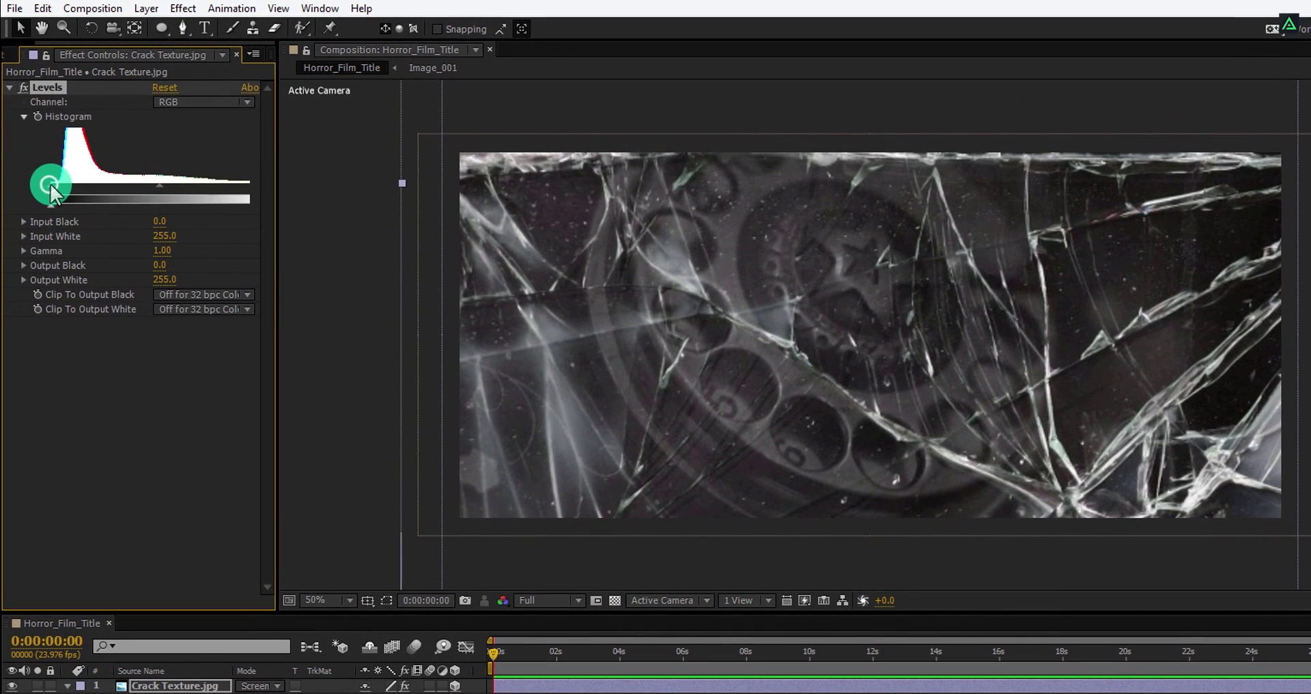
drag(50, 178, 120, 187)
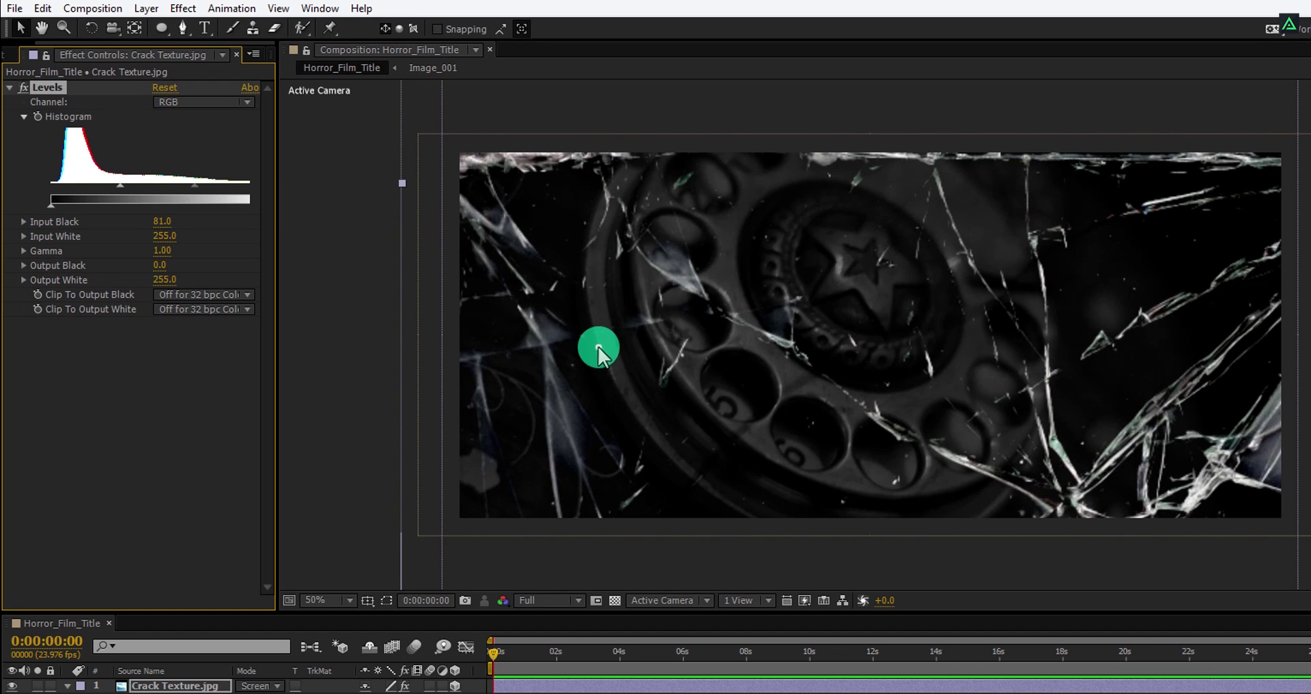
drag(597, 348, 600, 316)
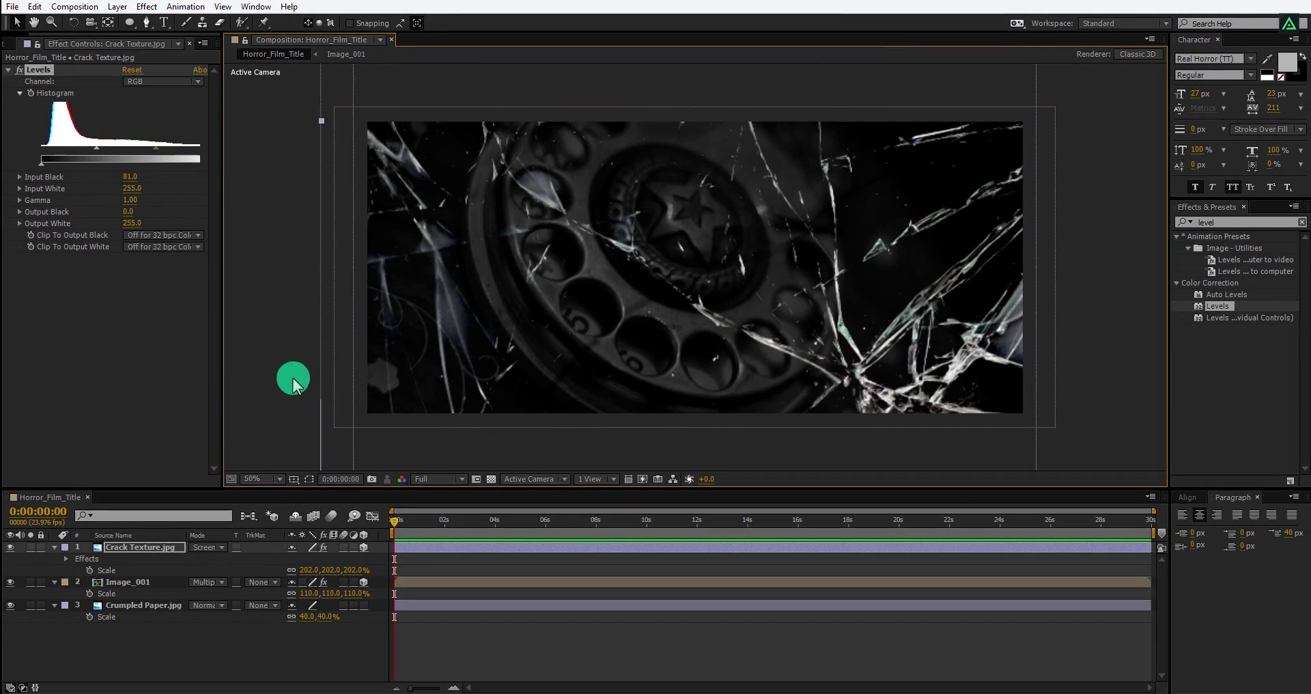
- Import Lens Dirt.jpg from Explorer into the Project panel
click(42, 690)
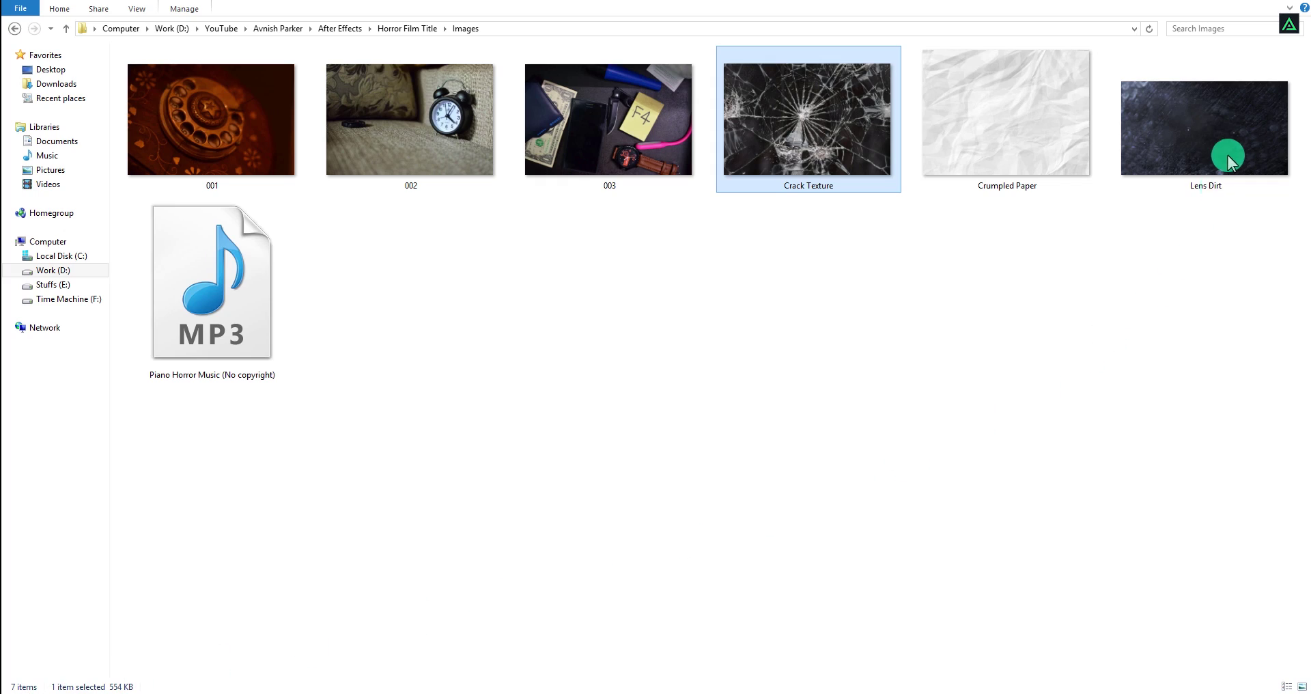
drag(1229, 160, 80, 401)
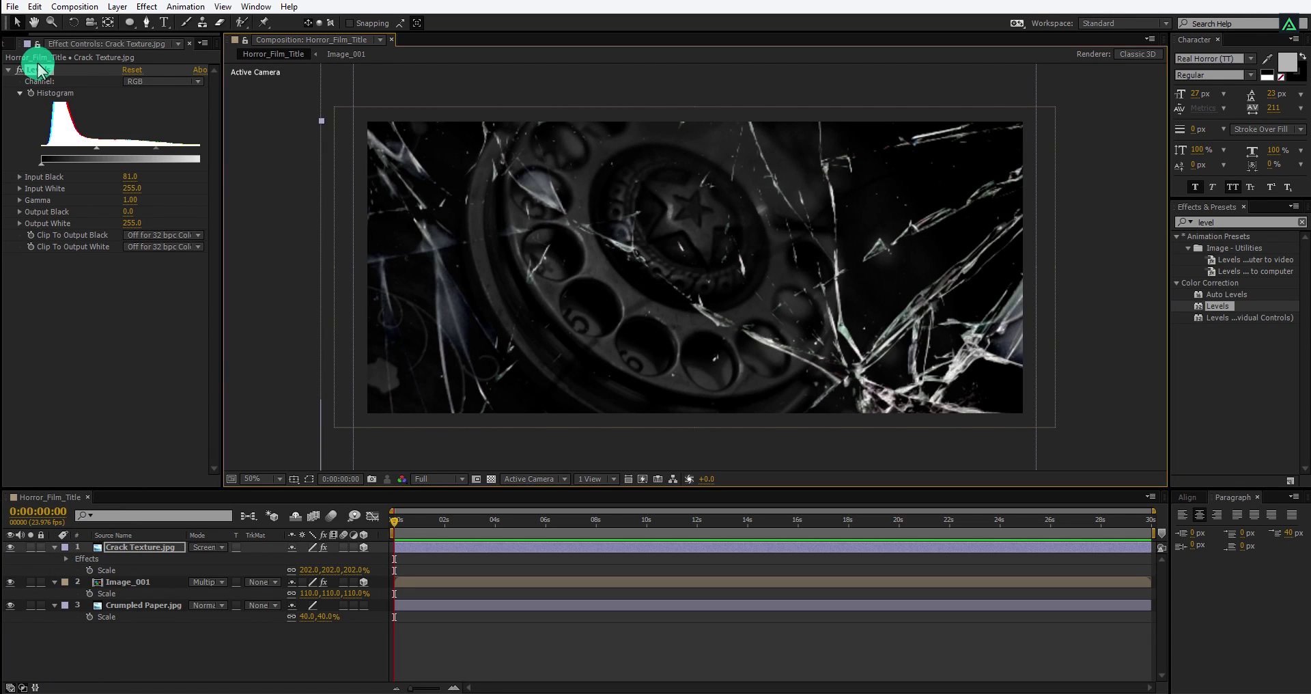
click(8, 45)
- Add Lens Dirt.jpg as the top layer, make it 3D, and set Z to -1500
click(52, 247)
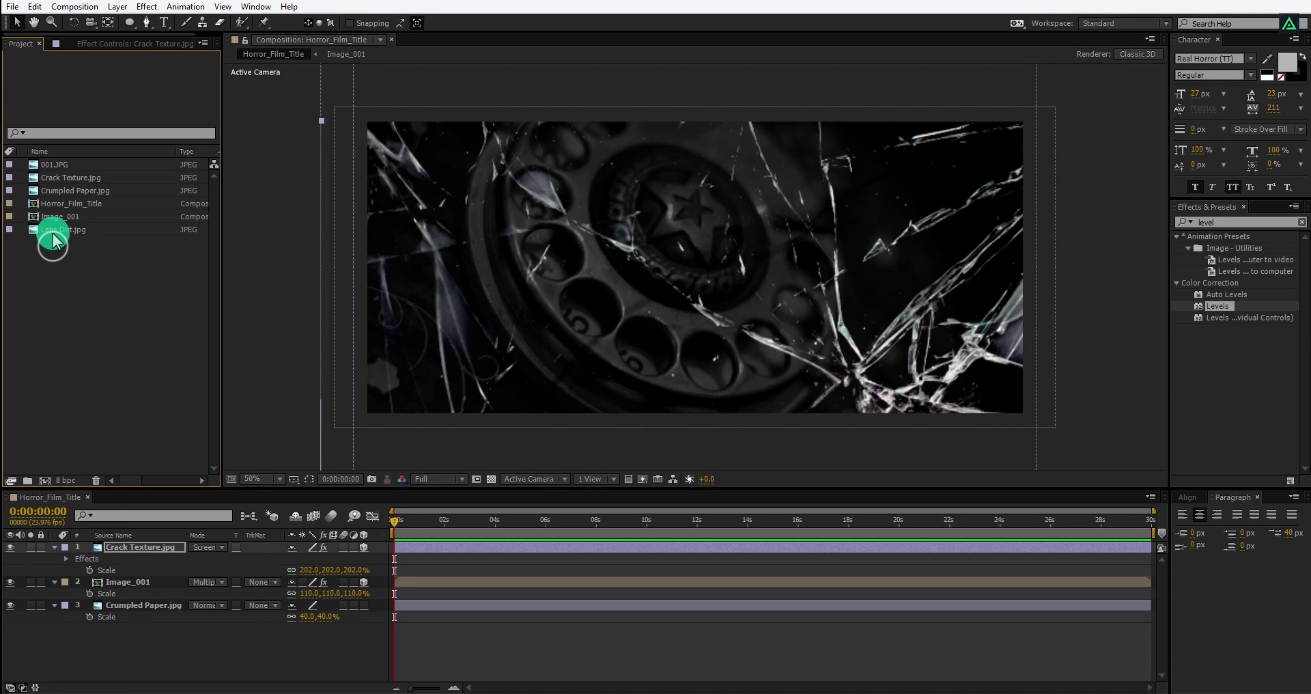
click(53, 230)
drag(120, 557, 117, 542)
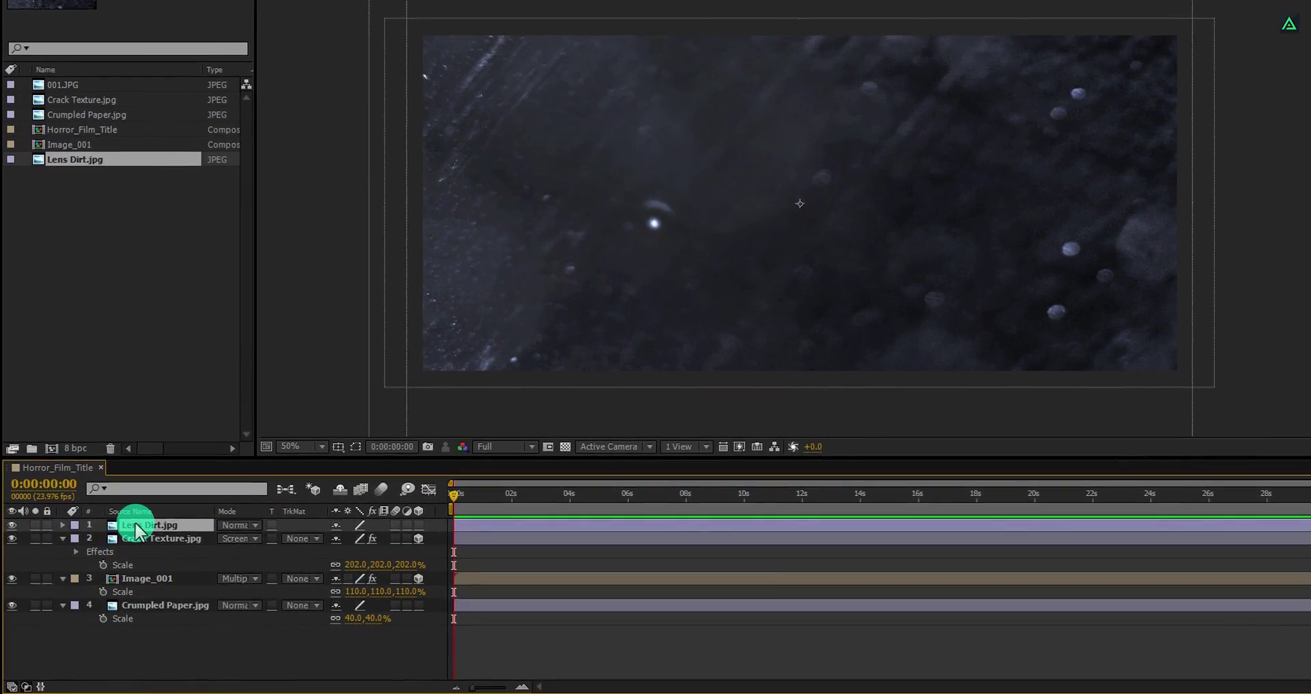
key(p)
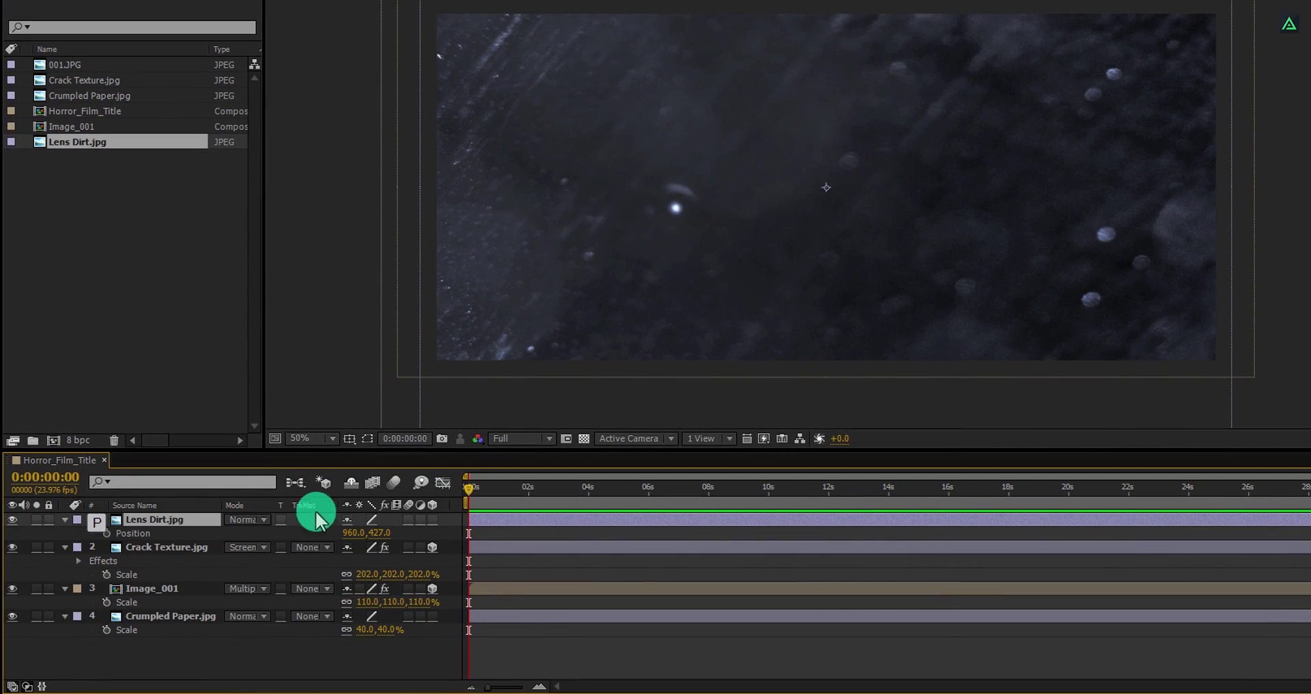
click(432, 521)
key(p)
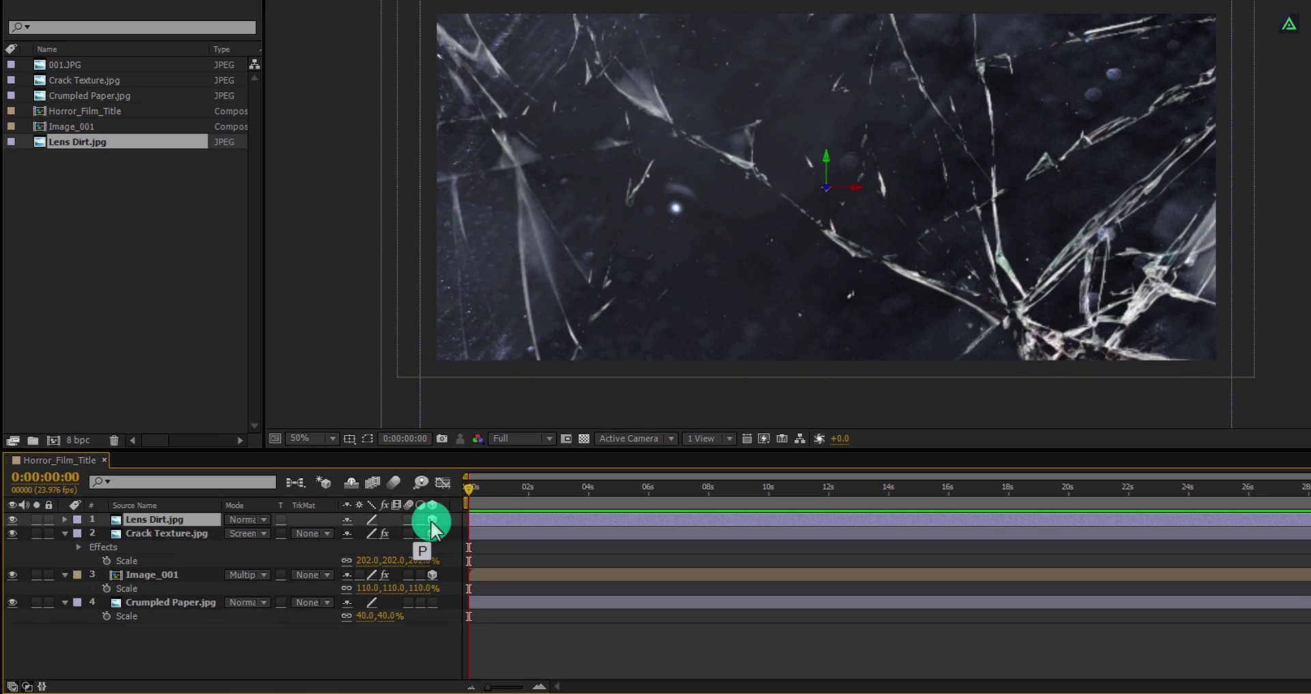
key(p)
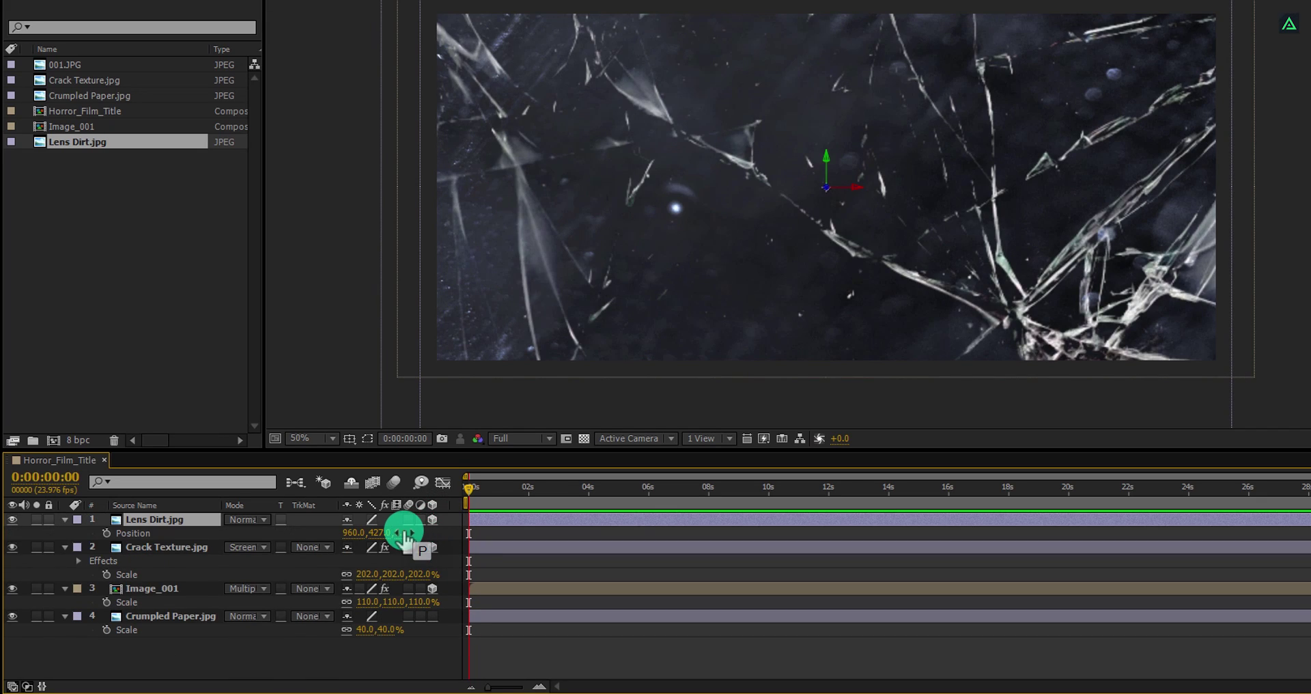
text(-15)
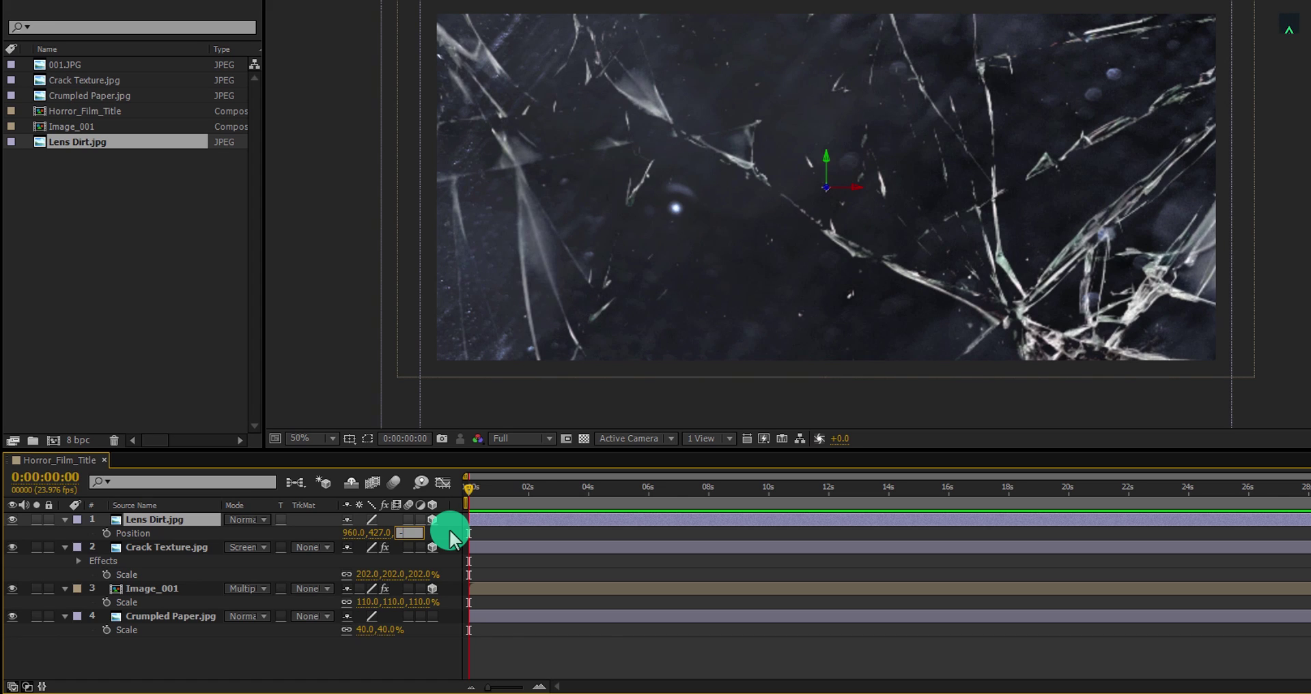
text(00)
key(Return)
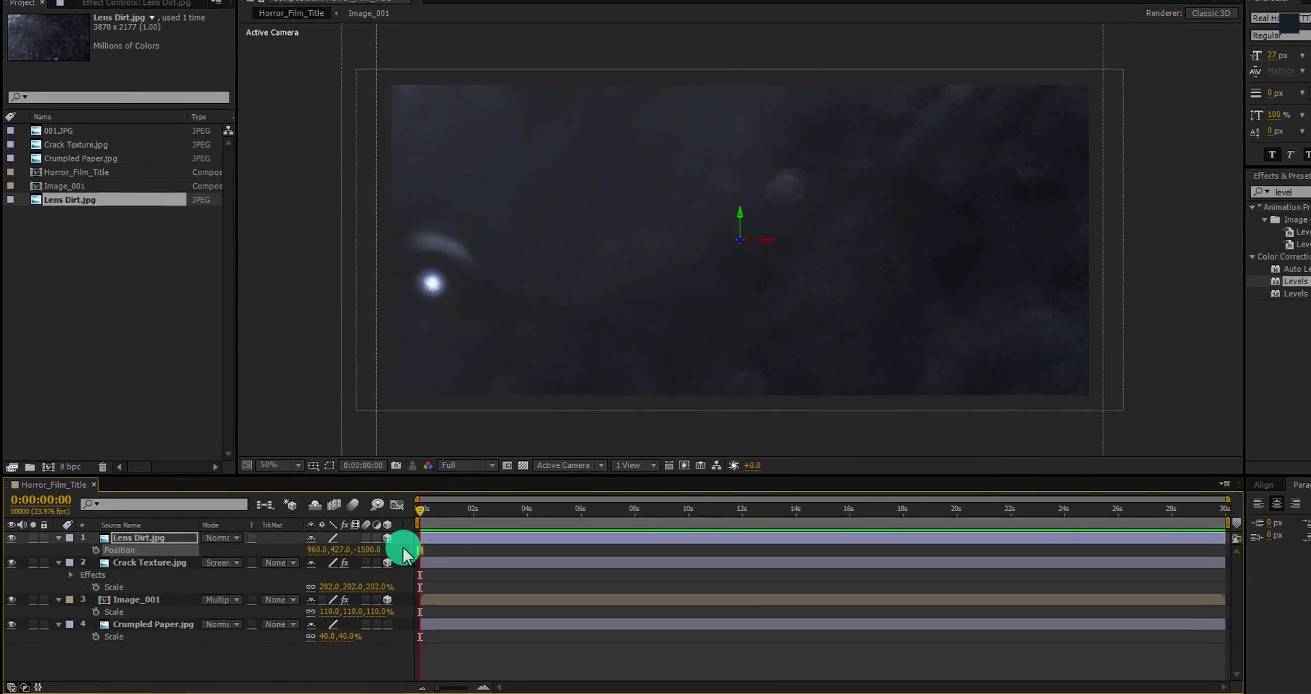
- Scale Lens Dirt down to 29% and blend it in Screen mode
scroll(576, 322, down, 6)
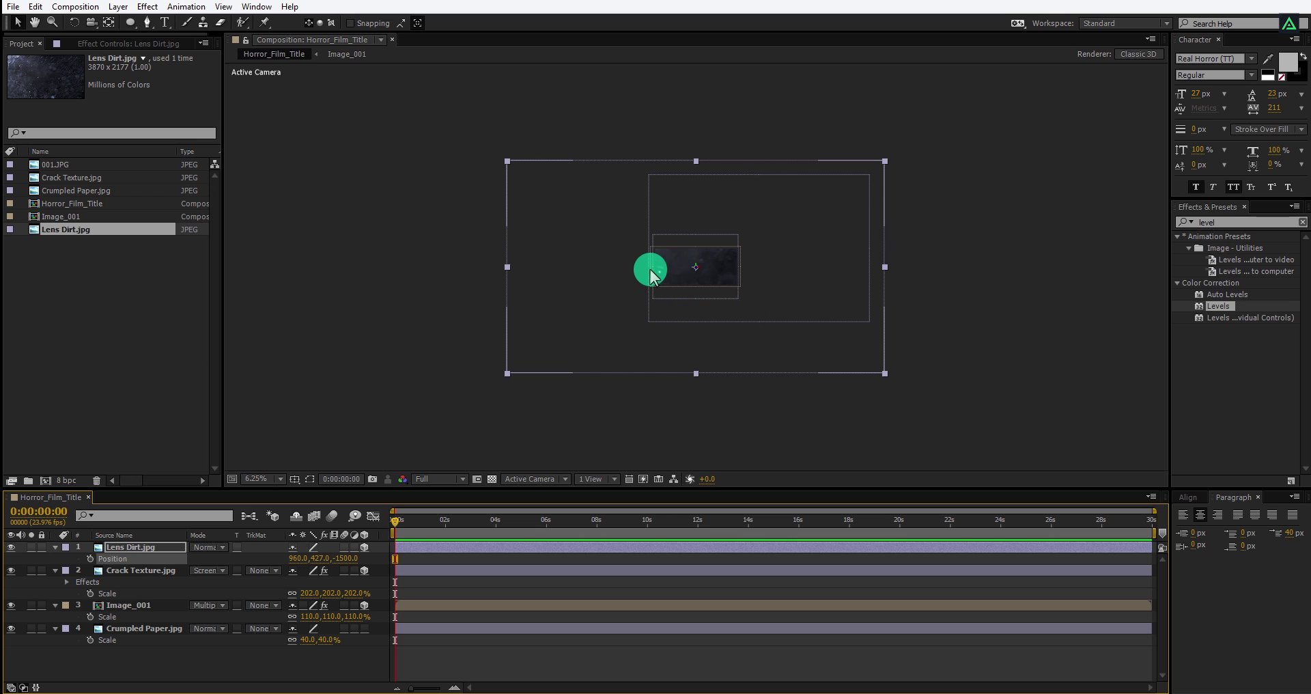
scroll(650, 275, up, 1)
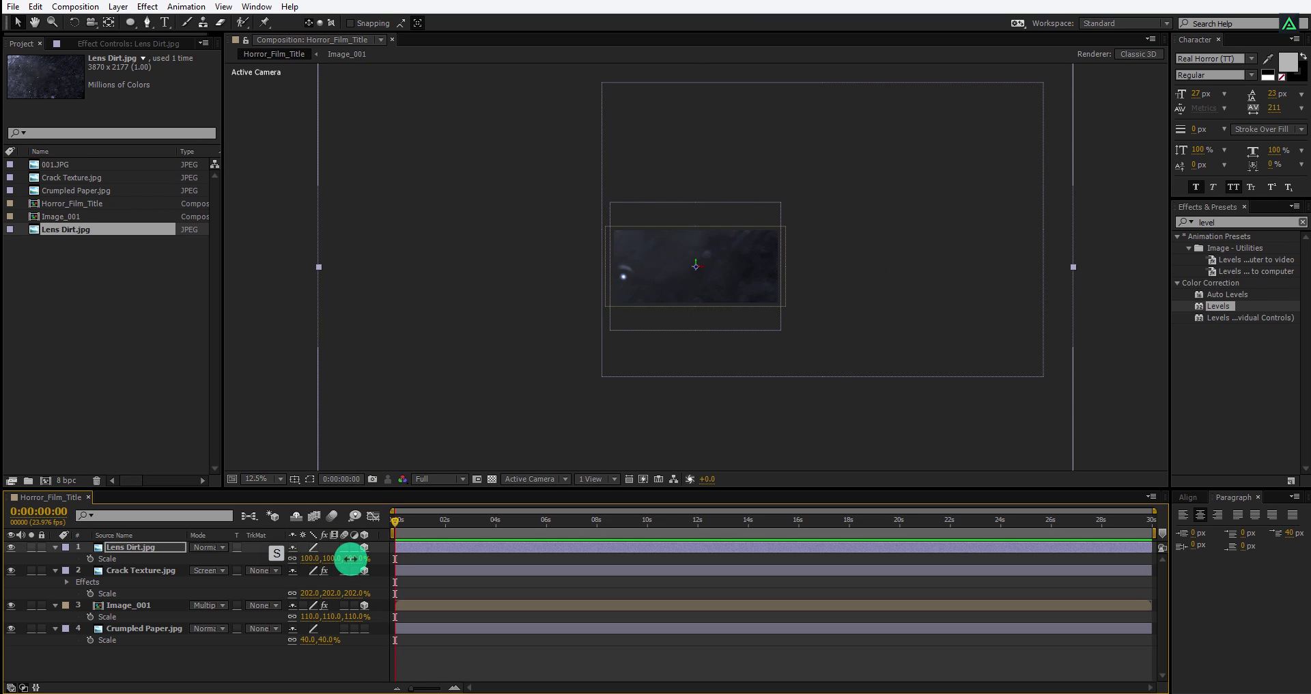
drag(350, 559, 318, 556)
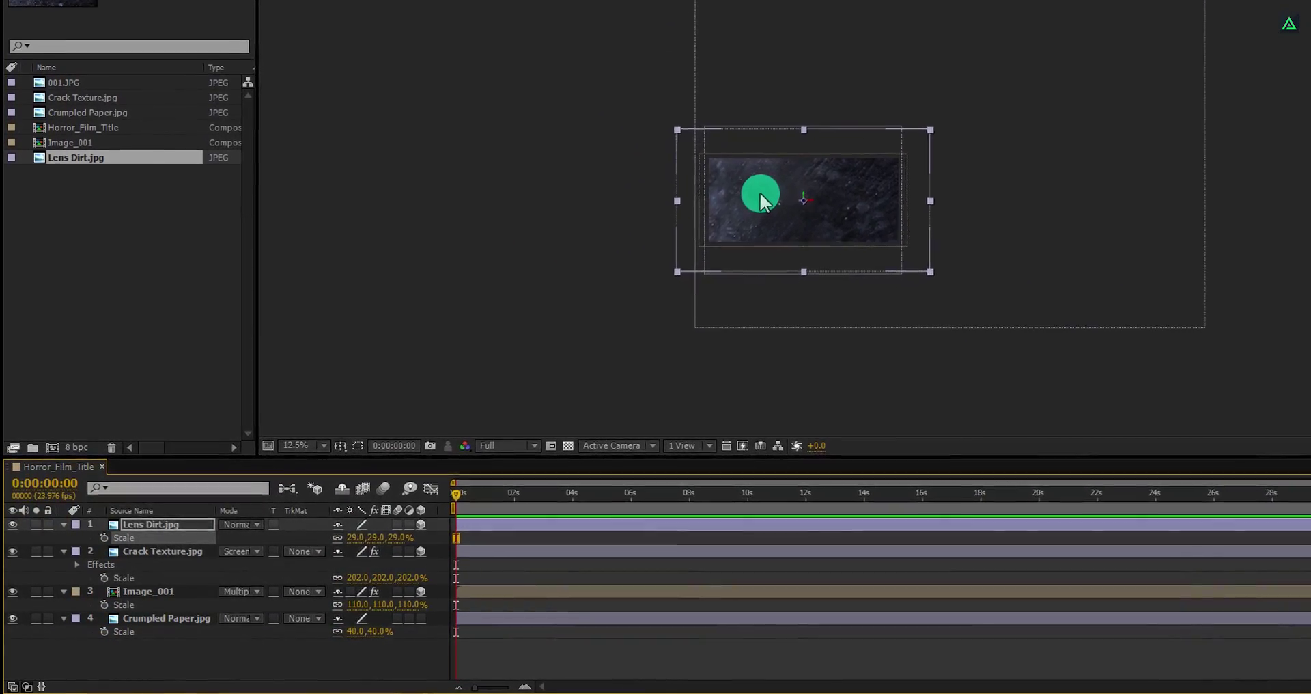
scroll(759, 198, up, 2)
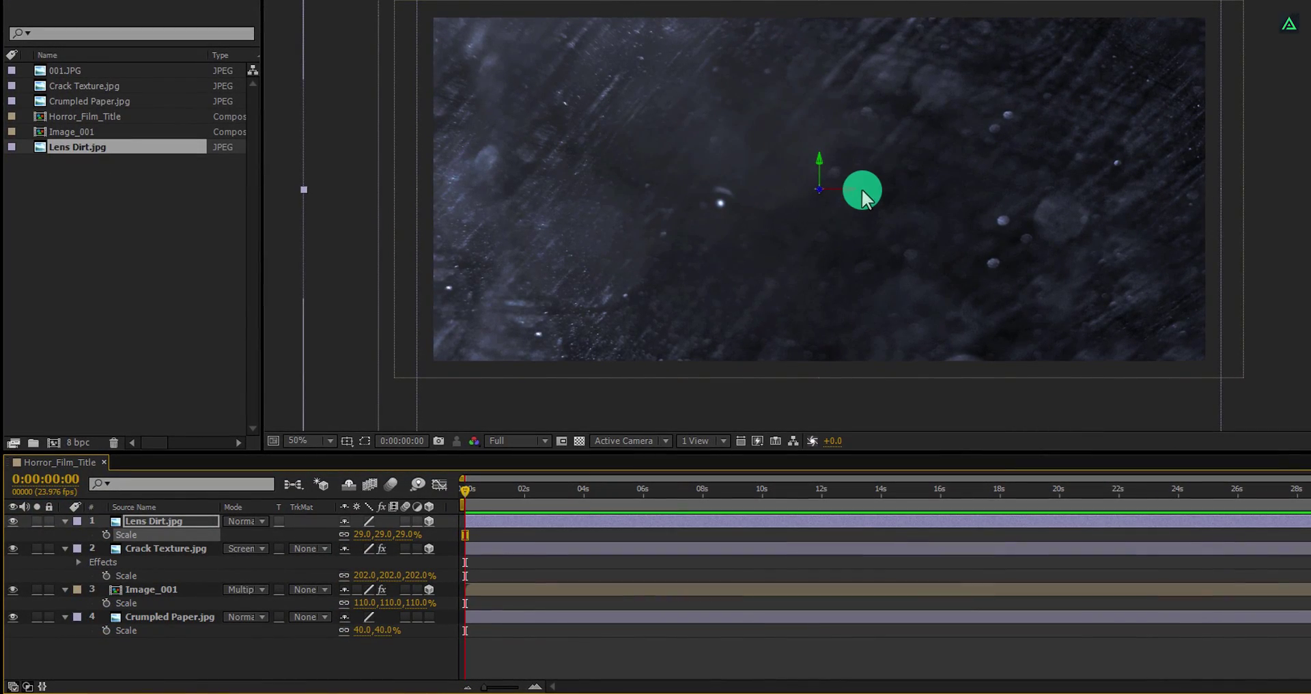
click(236, 520)
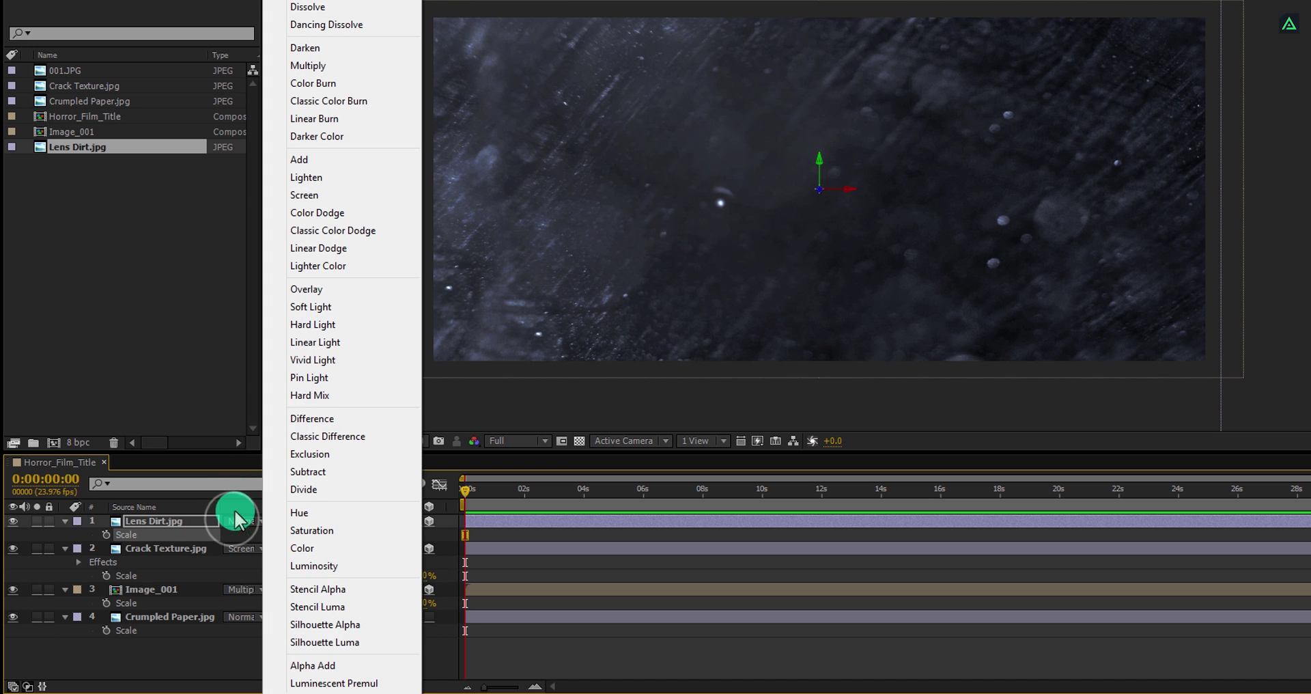
click(316, 196)
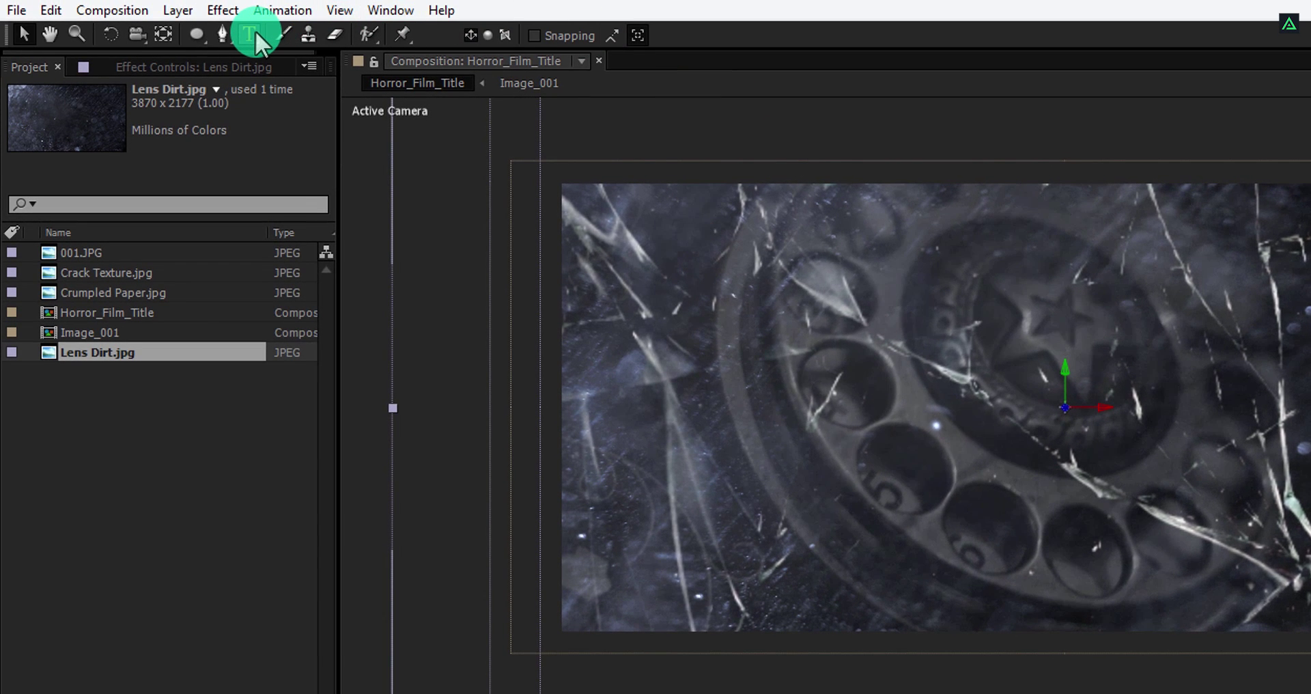
- Add an 'Innov Pictures presents' text layer over the dial and drag it toward the frame centre
click(256, 35)
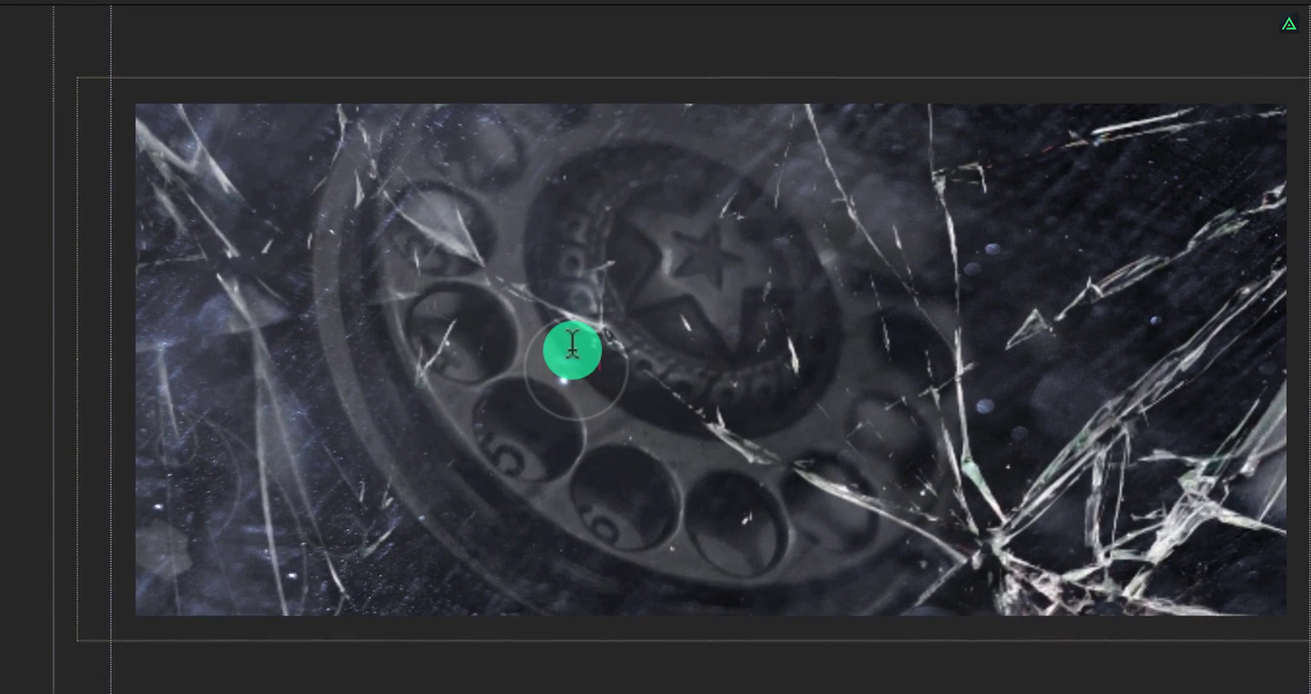
click(901, 397)
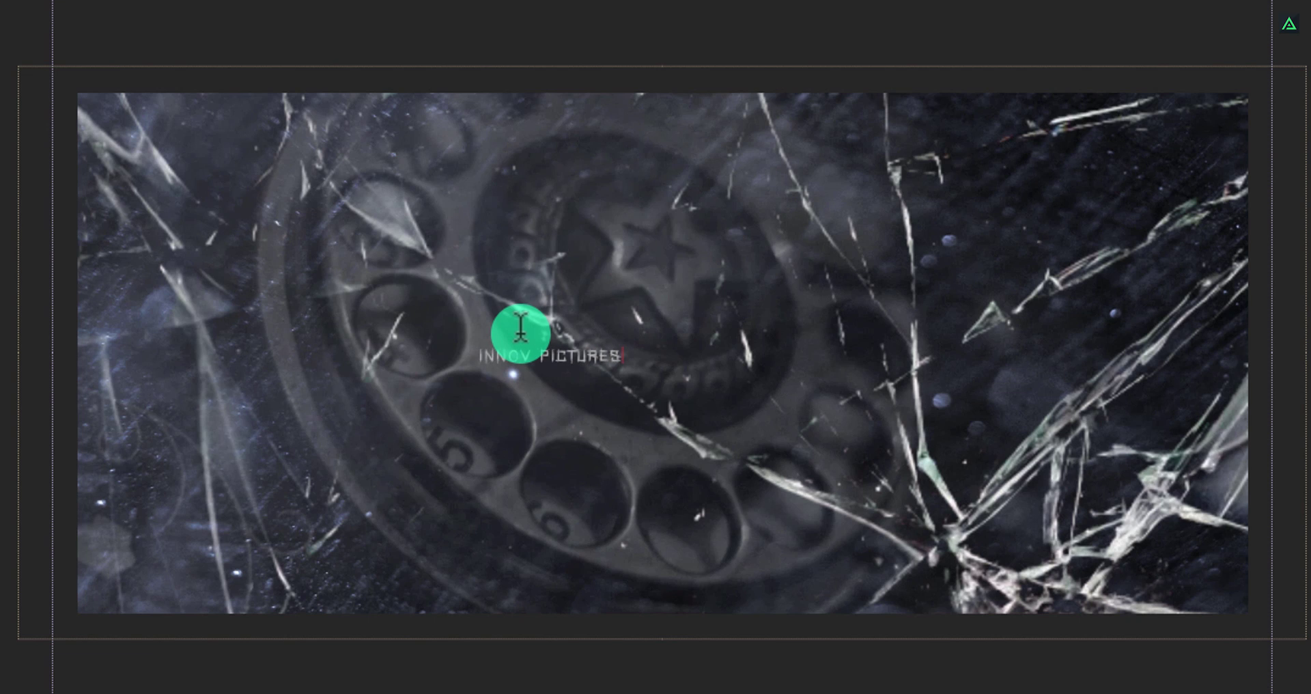
key(ctrl+Return)
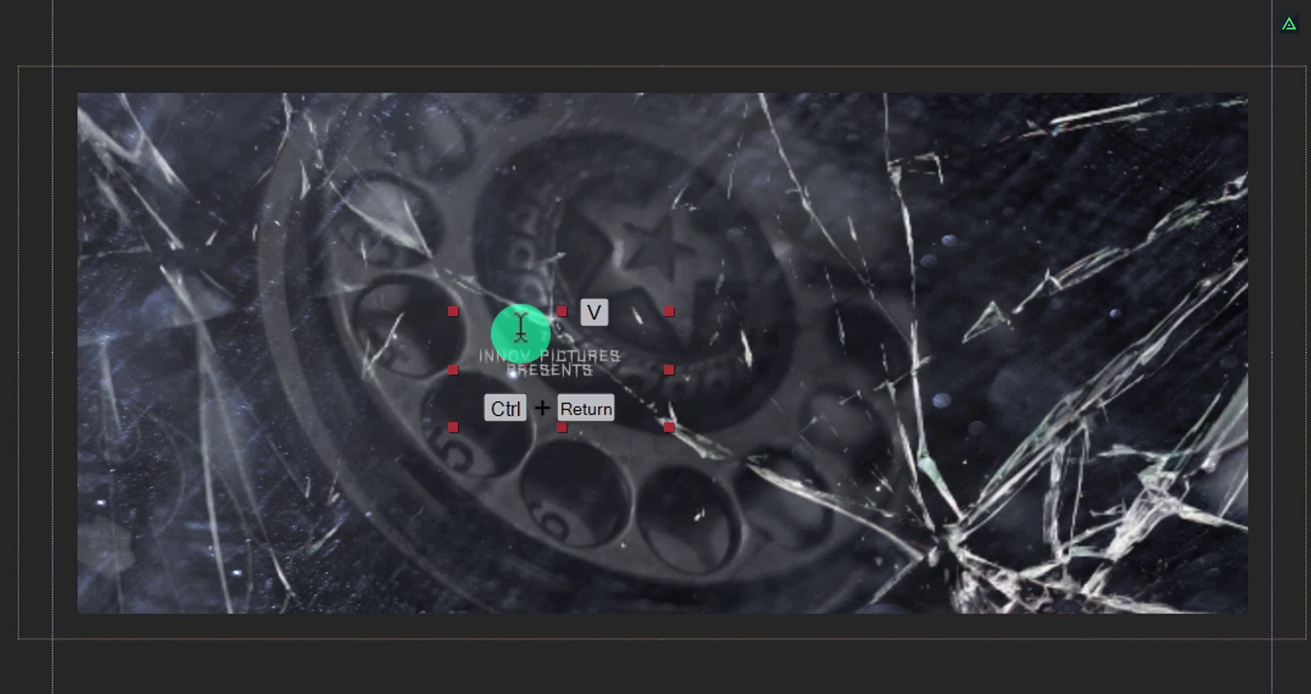
drag(542, 334, 637, 342)
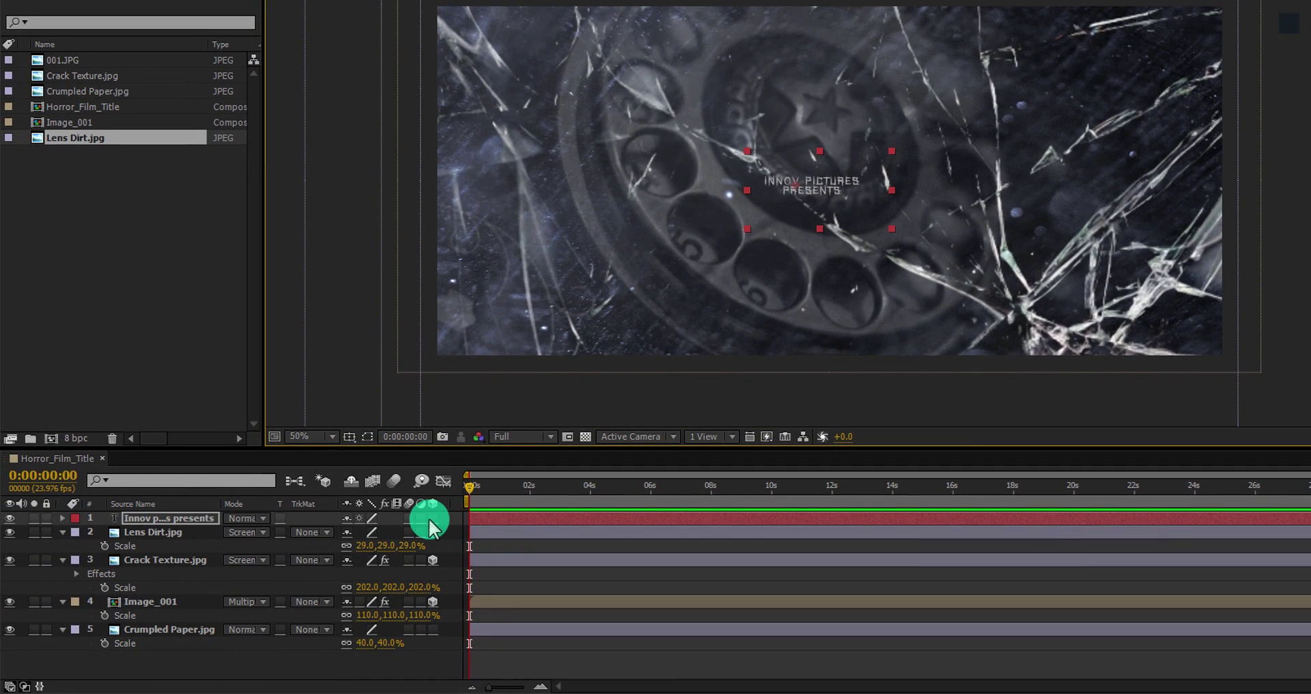
- Make the title layer 3D, set its Z position to -500, and adjust letter spacing
click(430, 517)
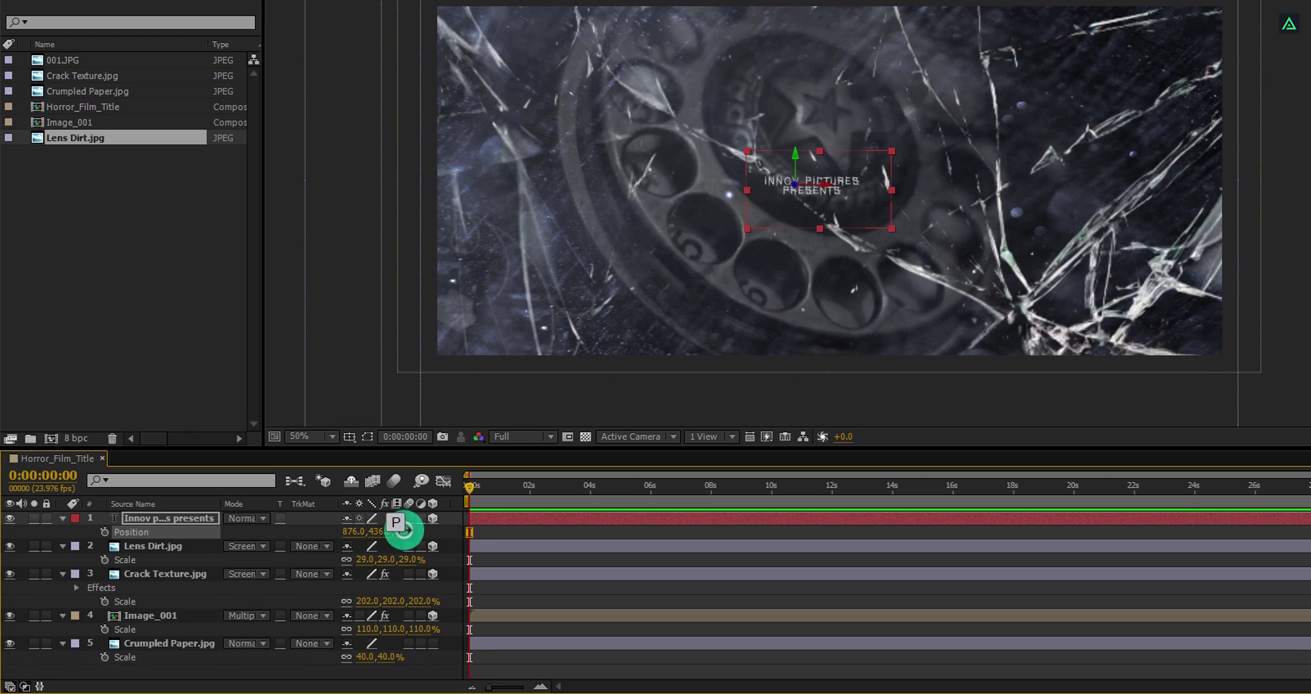
click(404, 532)
text(-500)
key(Return)
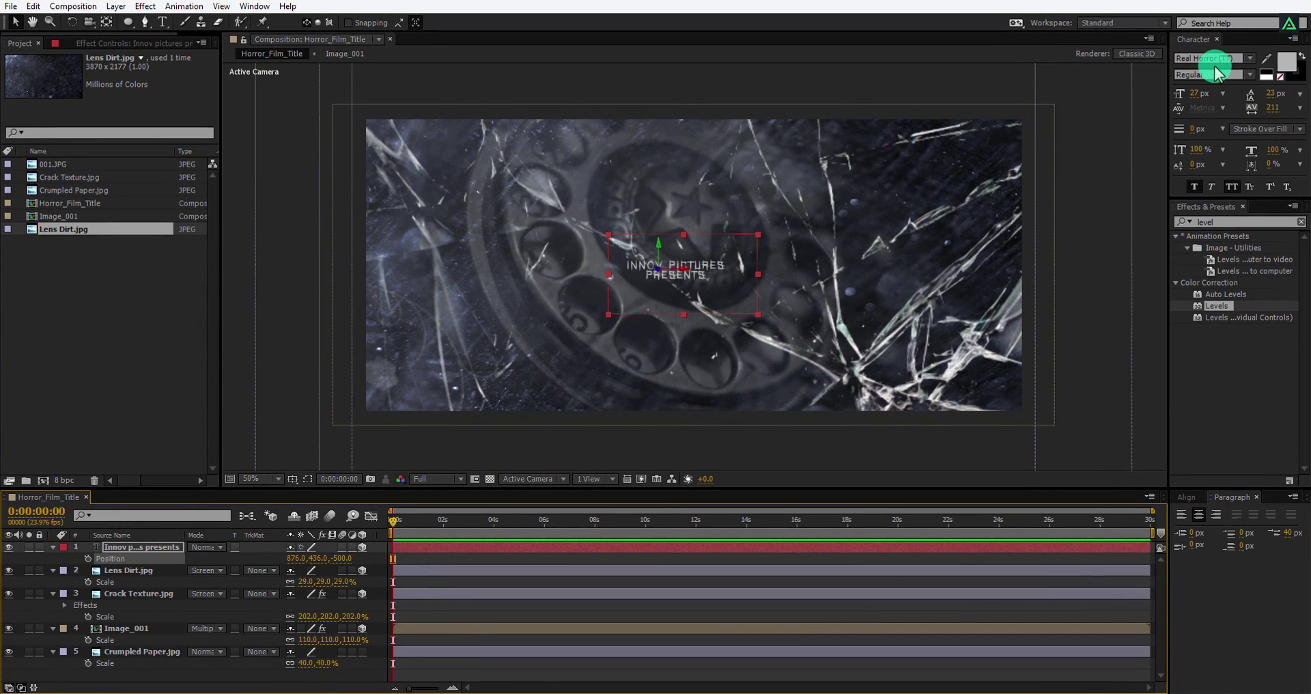
click(1270, 94)
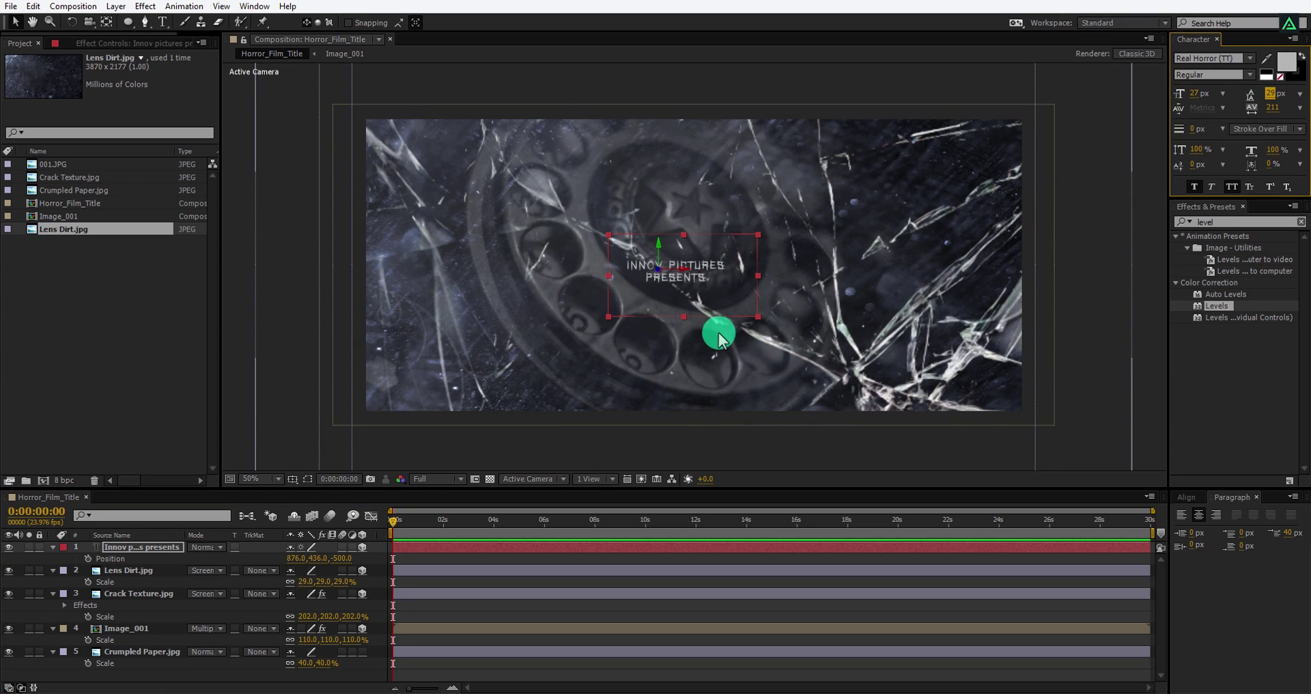
- Nudge the title to 885.7, 426.2 and search Effects & Presets for 'slow'
drag(720, 283, 723, 280)
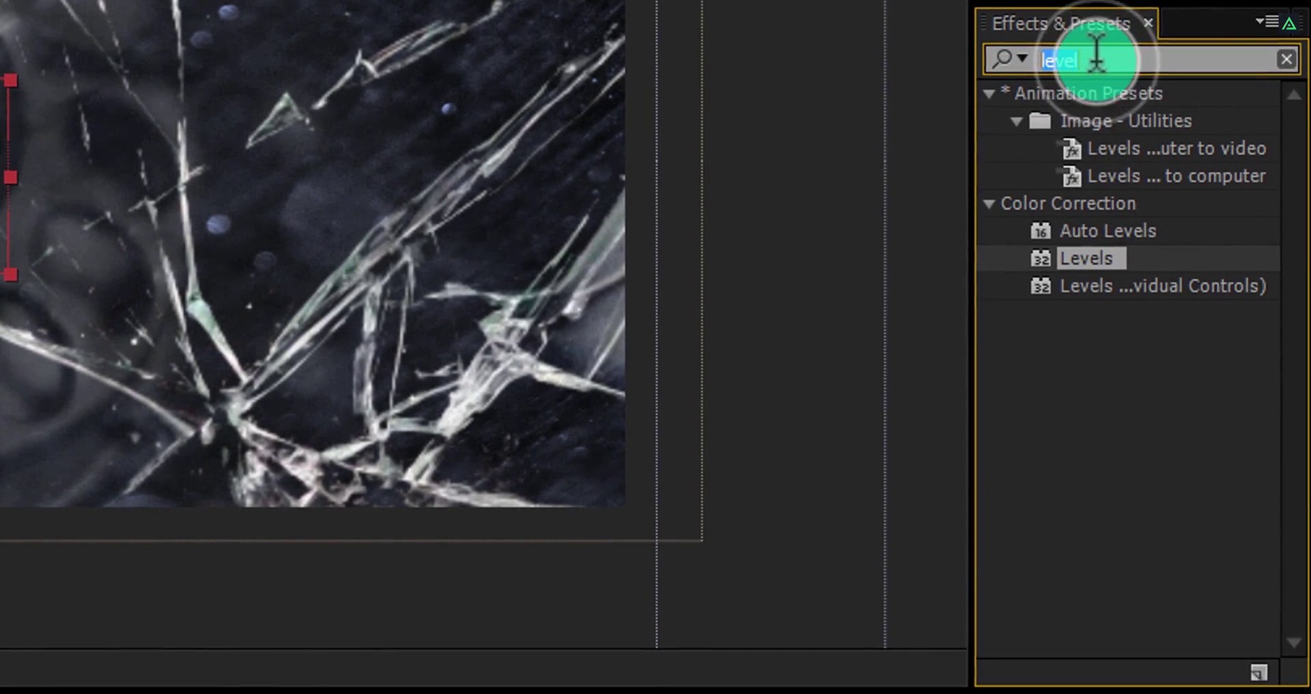
double_click(1113, 83)
text(slow)
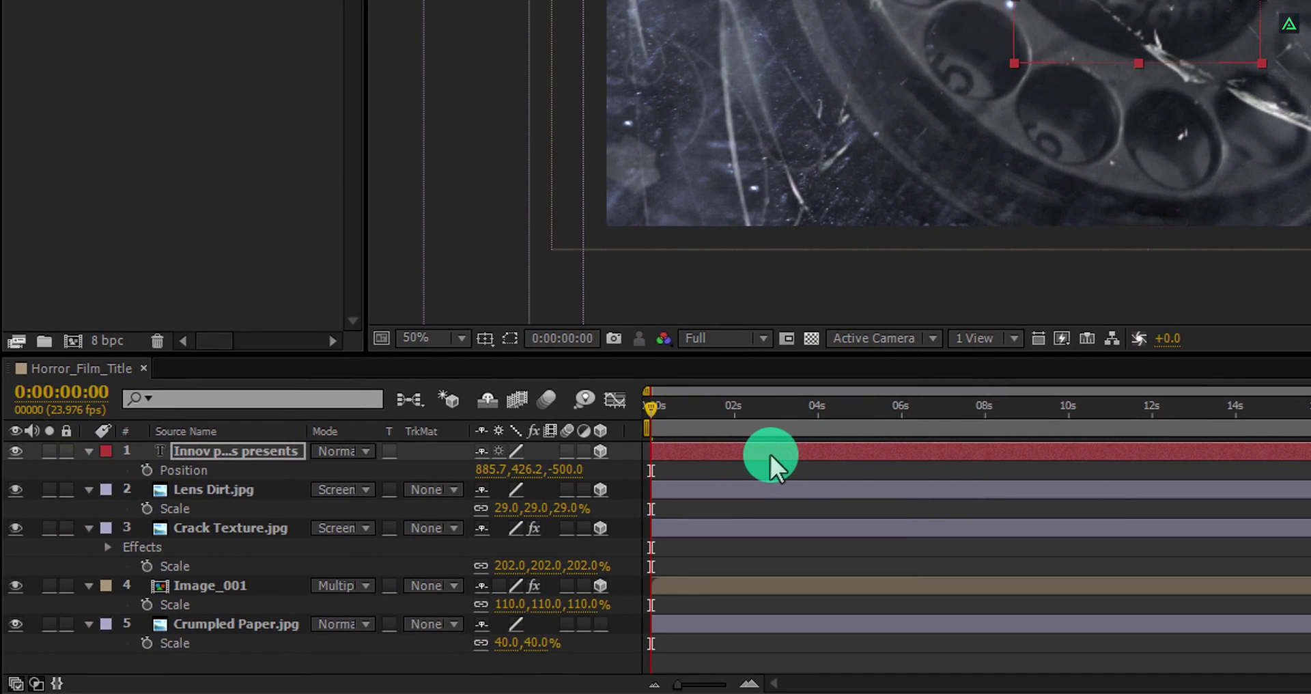
- Reveal the title's Offset keyframes, shift the second slightly later, and give both Easy Ease
click(393, 551)
key(u)
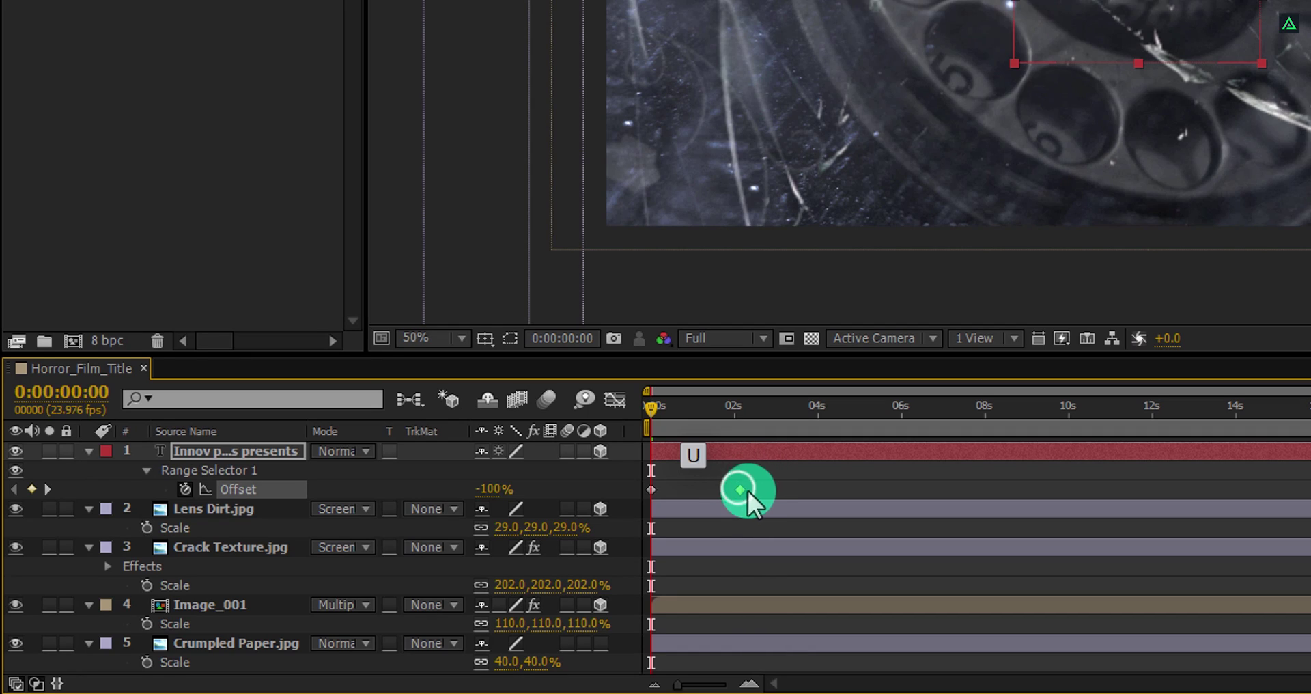
drag(776, 490, 786, 493)
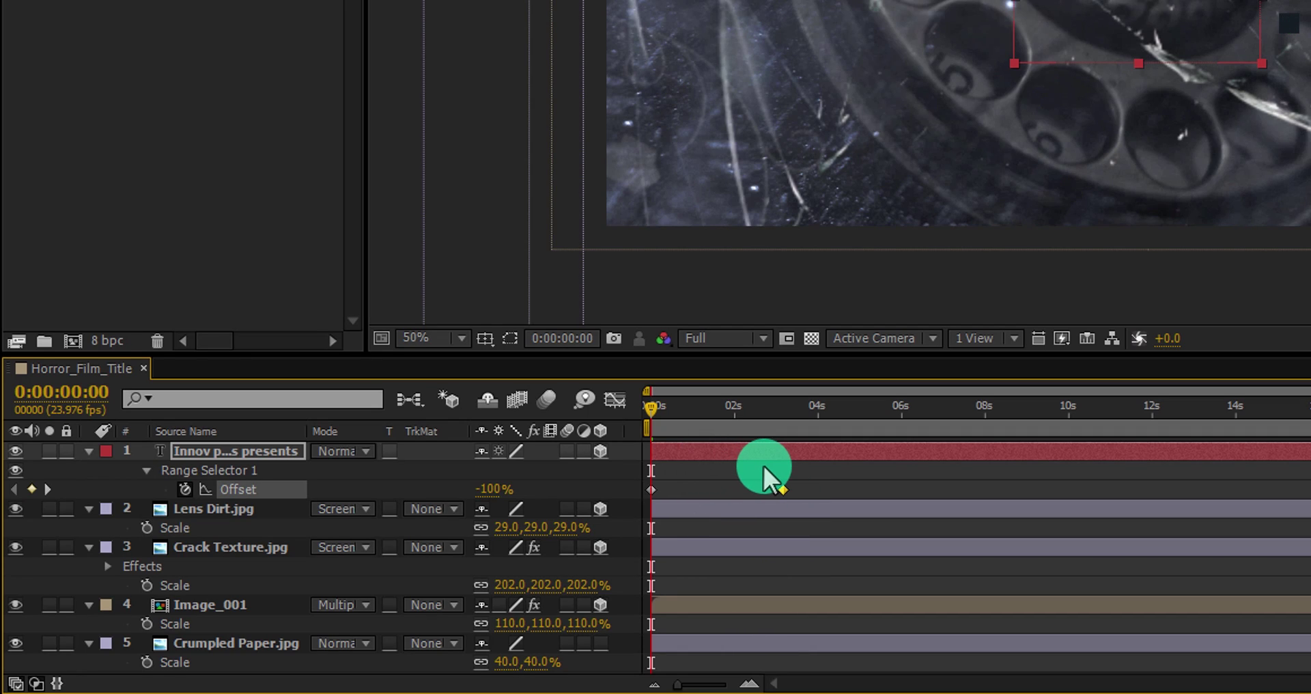
click(810, 469)
drag(654, 513, 642, 498)
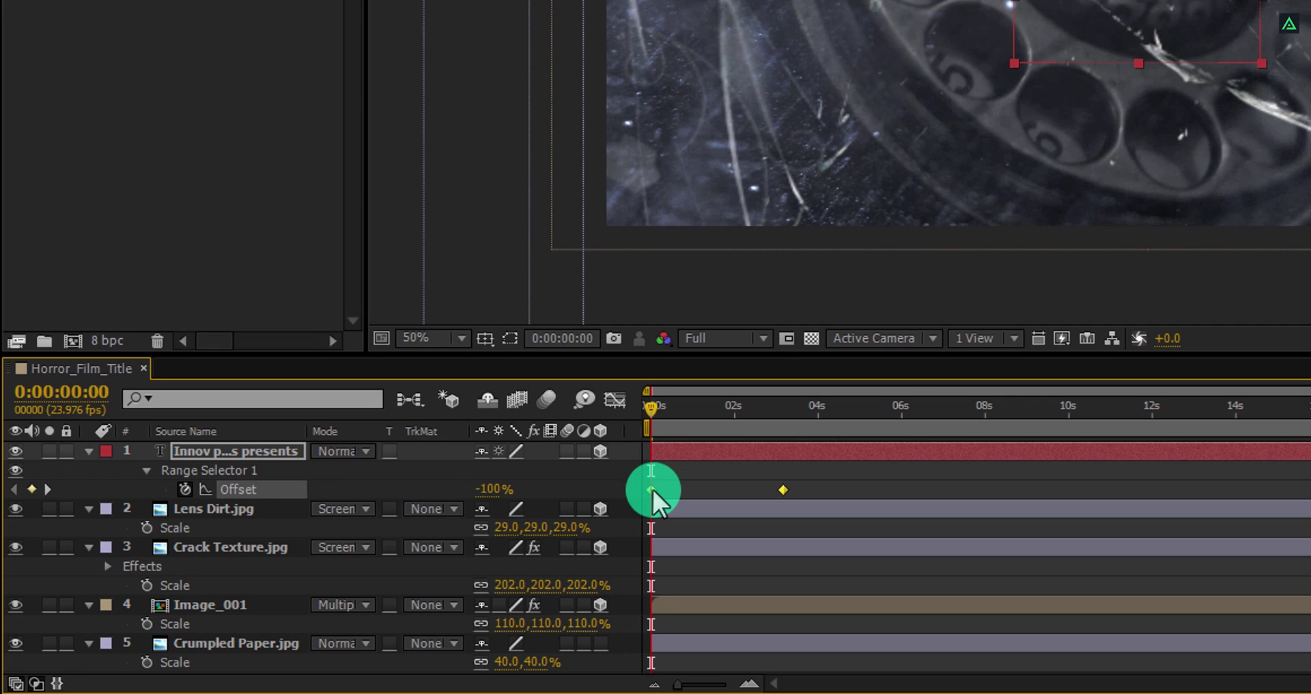
right_click(652, 490)
mouse_move(696, 473)
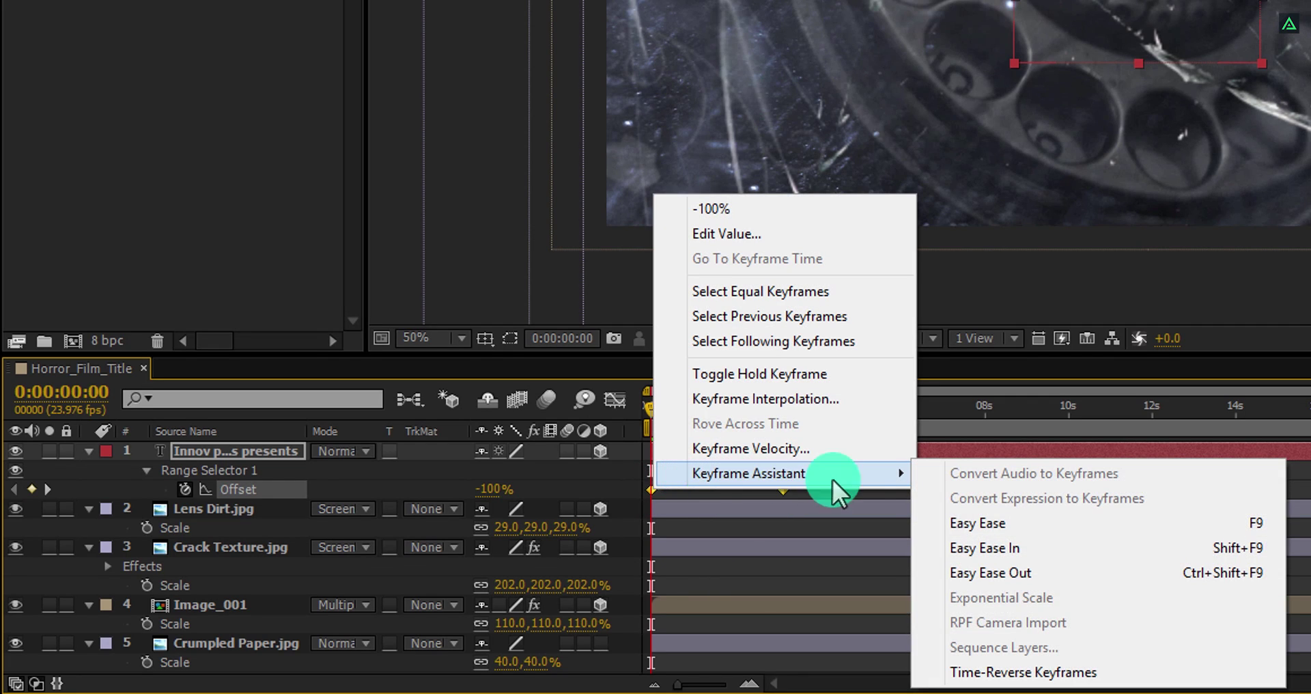
click(962, 519)
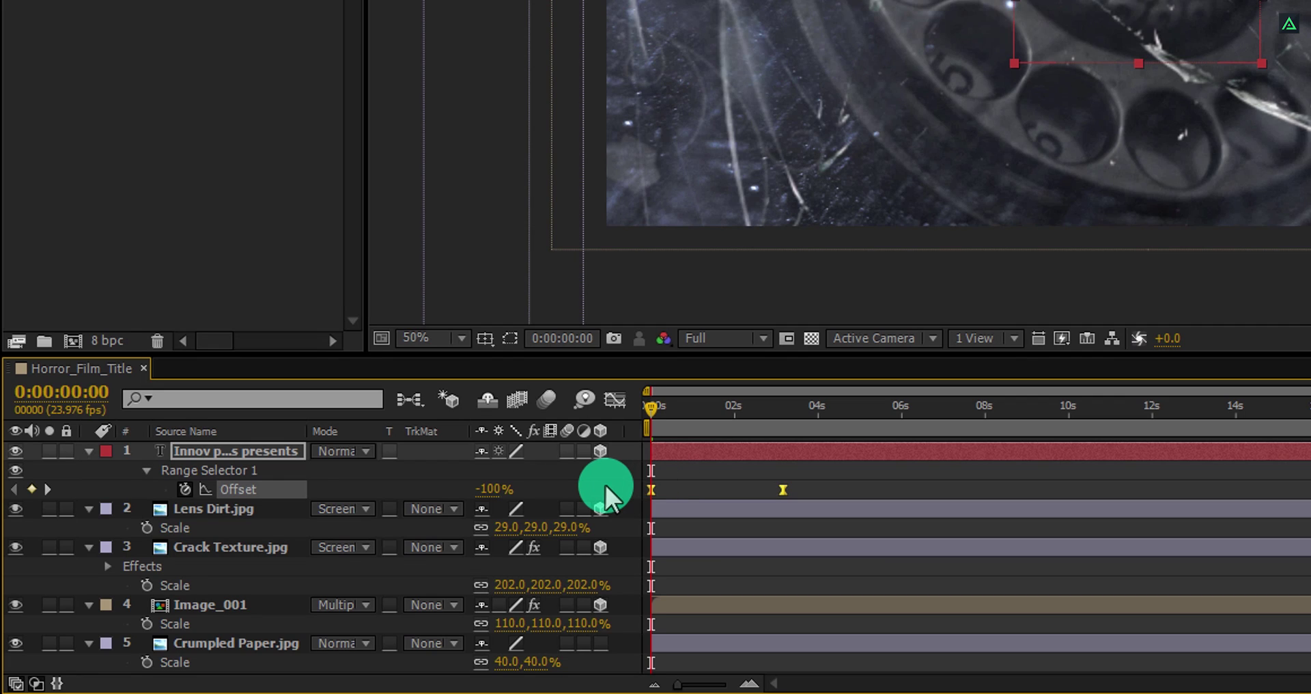
- Collapse every layer's properties in the timeline and deselect all layers
key(ctrl+a)
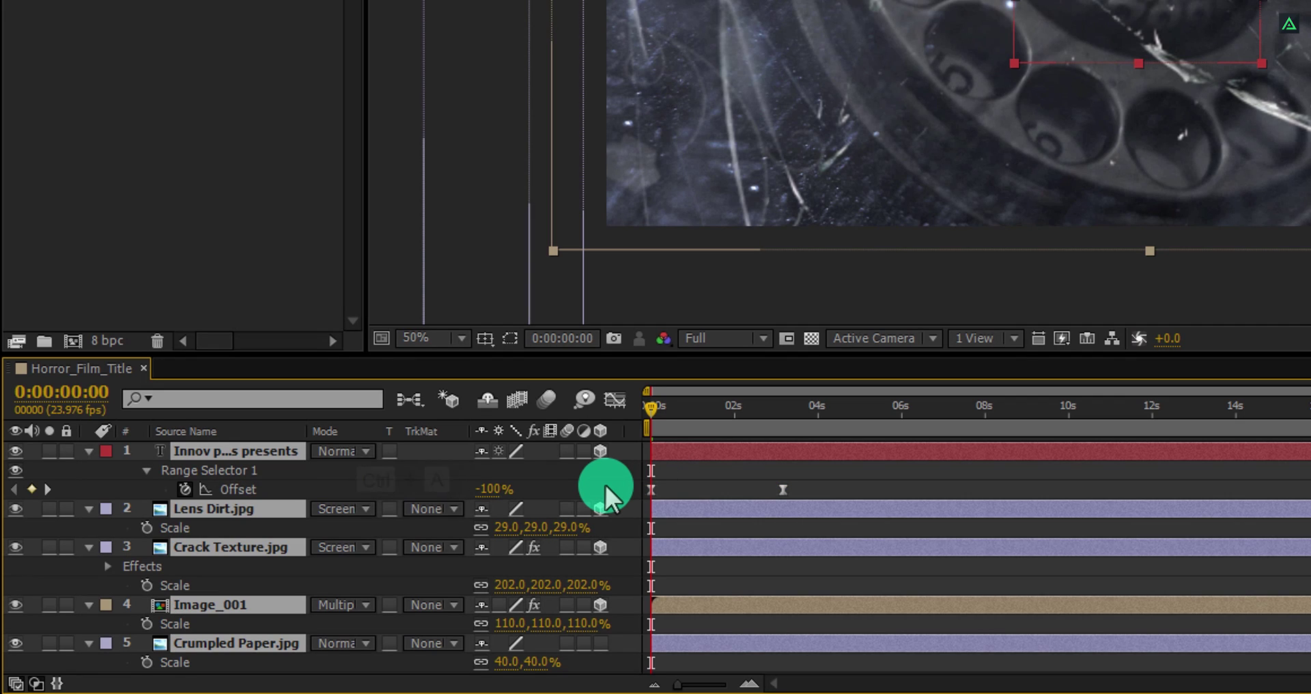
key(u)
click(432, 586)
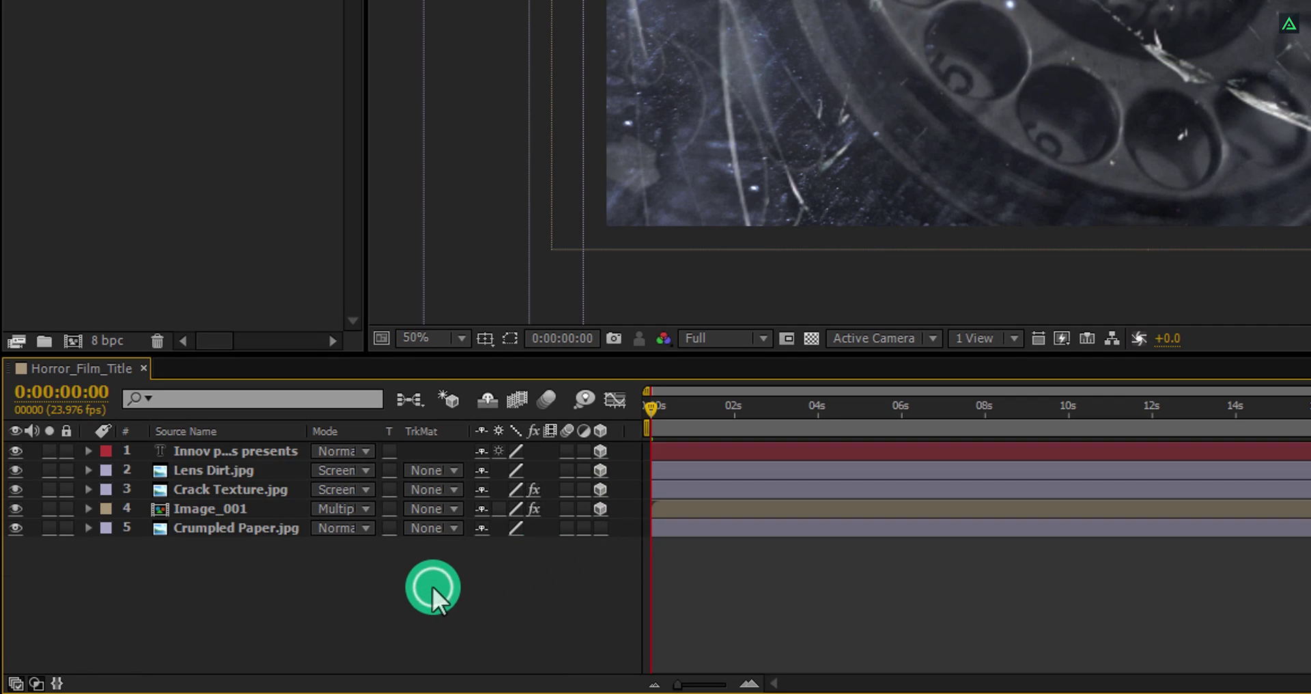
- Create a black, composition-sized solid named 'Light'
right_click(432, 585)
mouse_move(521, 347)
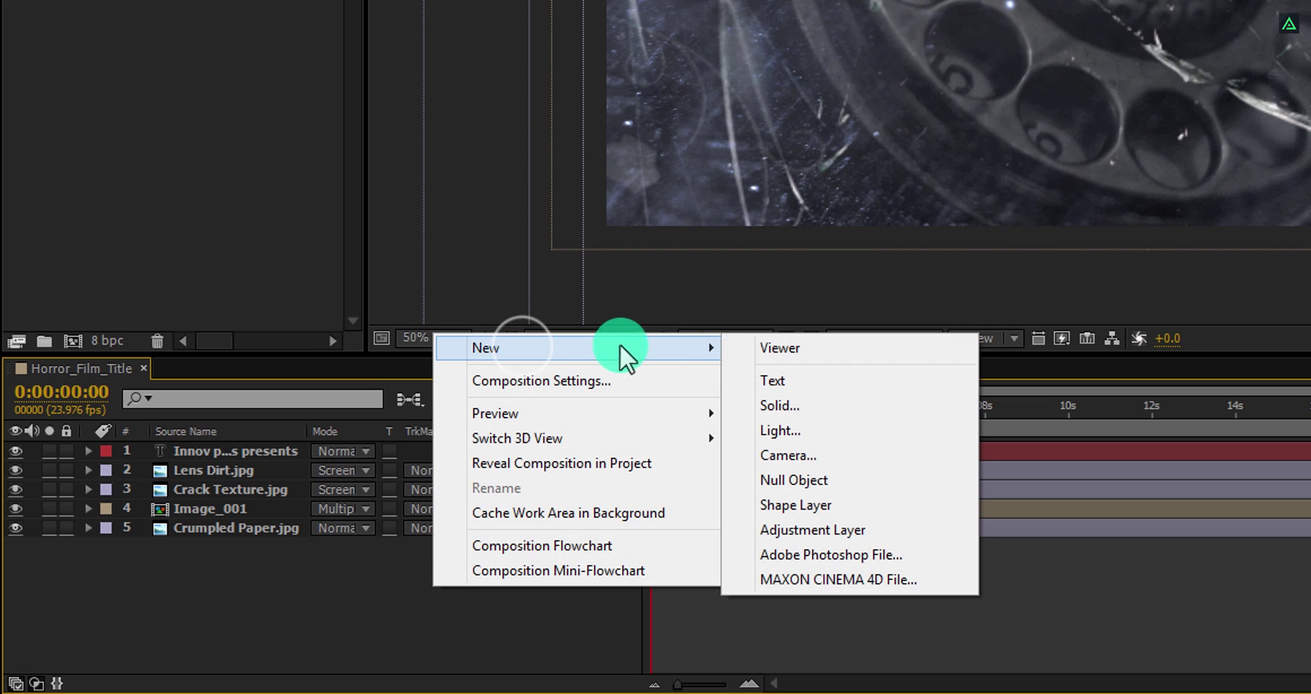
click(763, 403)
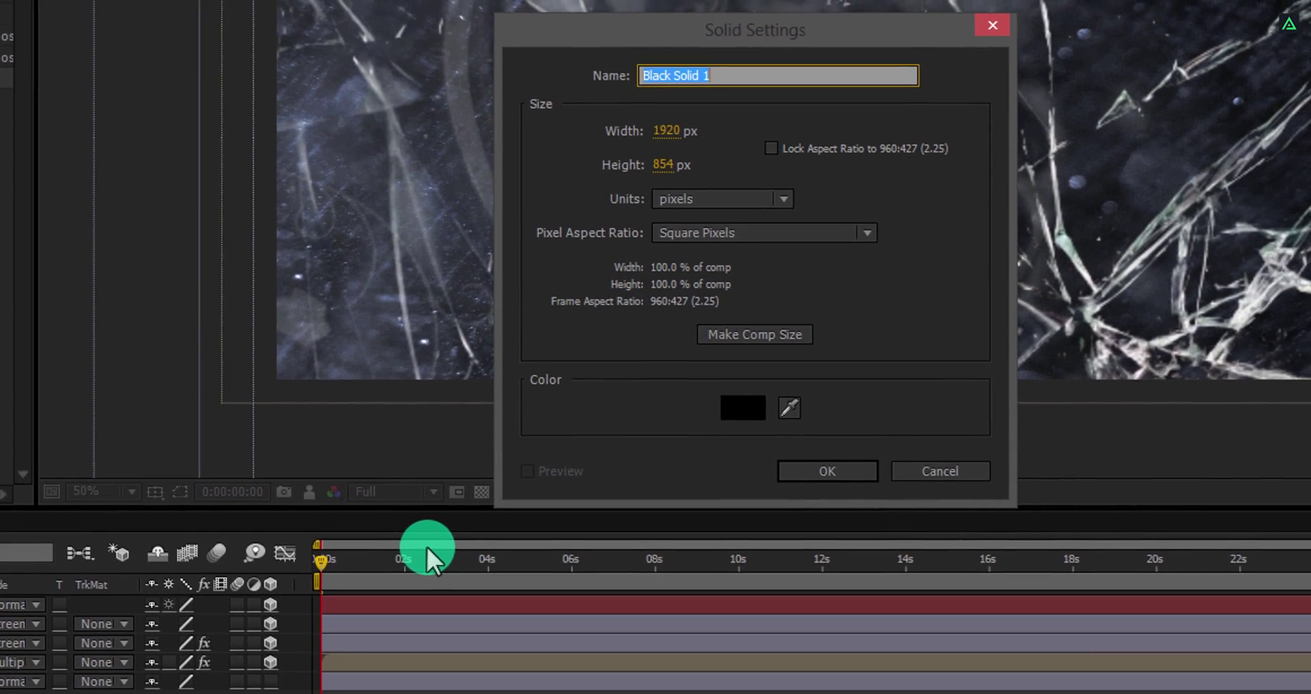
text(Light)
click(763, 351)
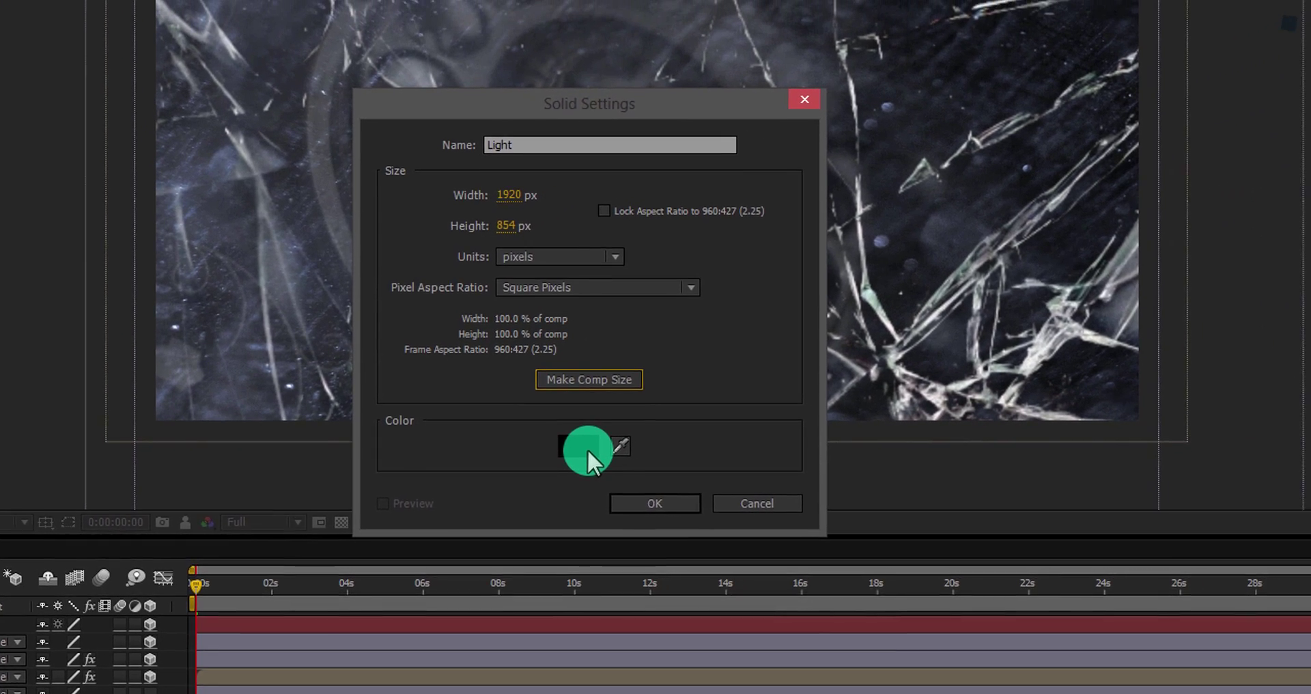
click(588, 449)
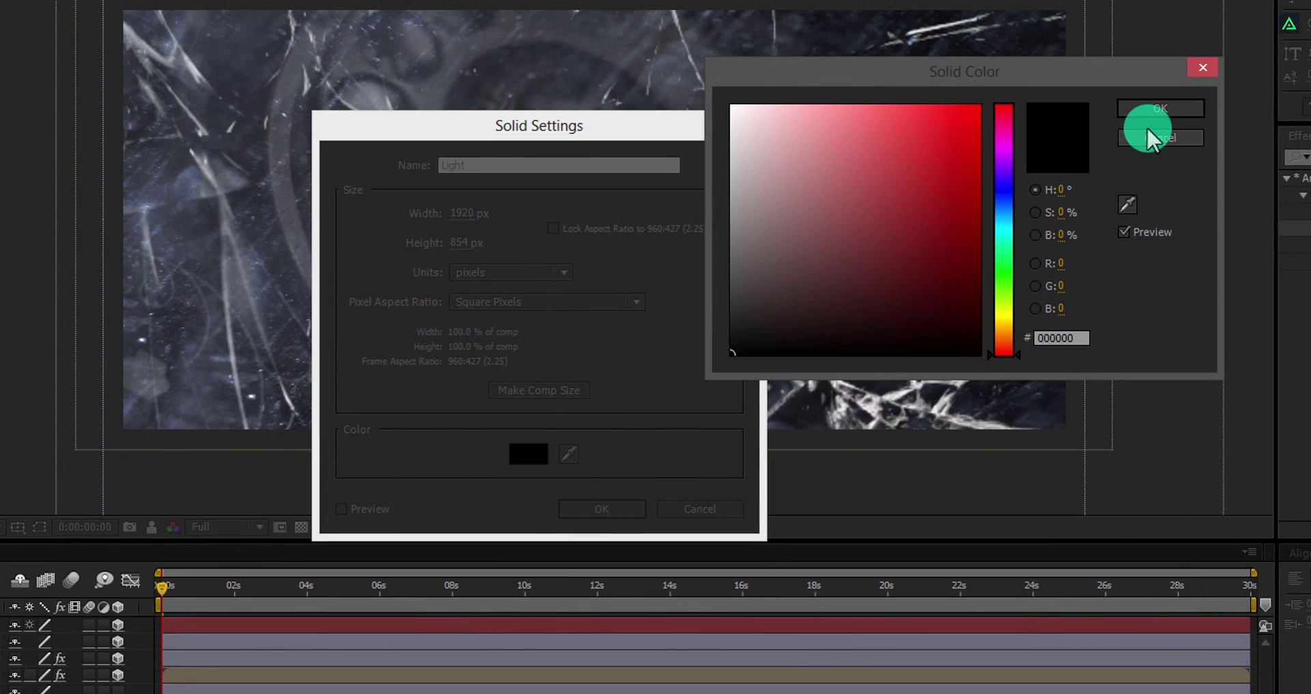
click(1145, 113)
click(568, 510)
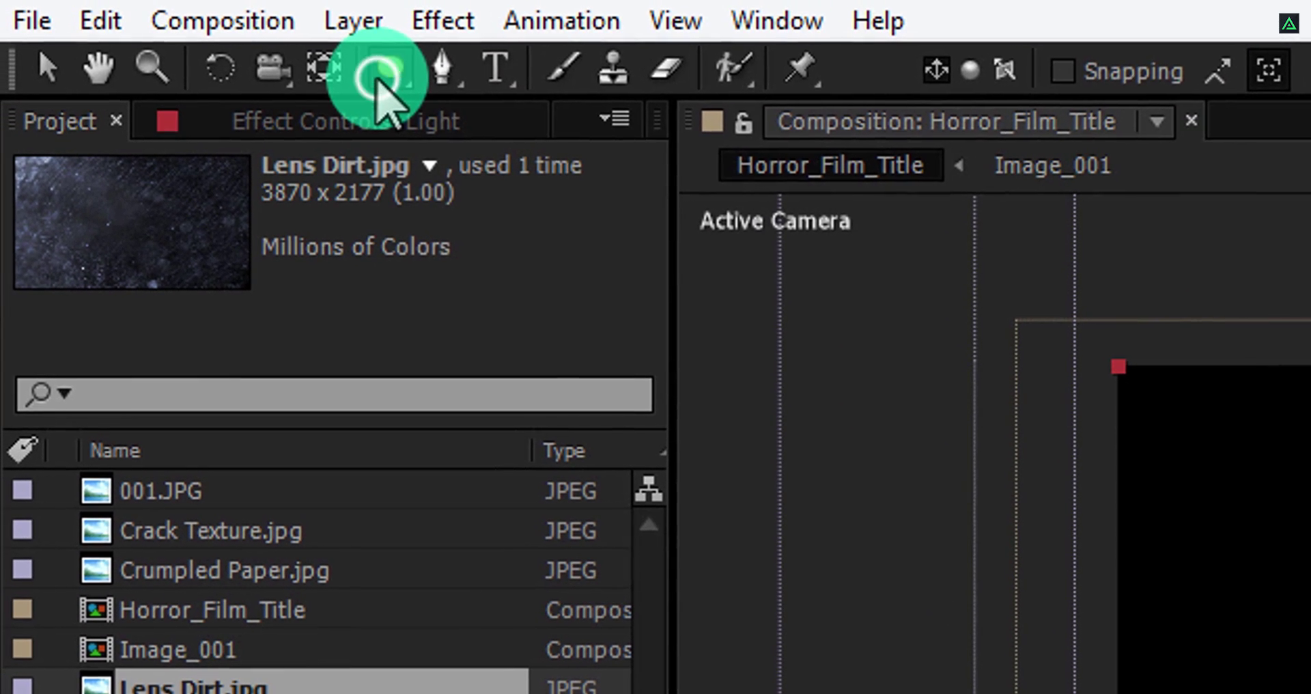
- Draw an elliptical mask on the Light solid with the Ellipse Tool
click(383, 66)
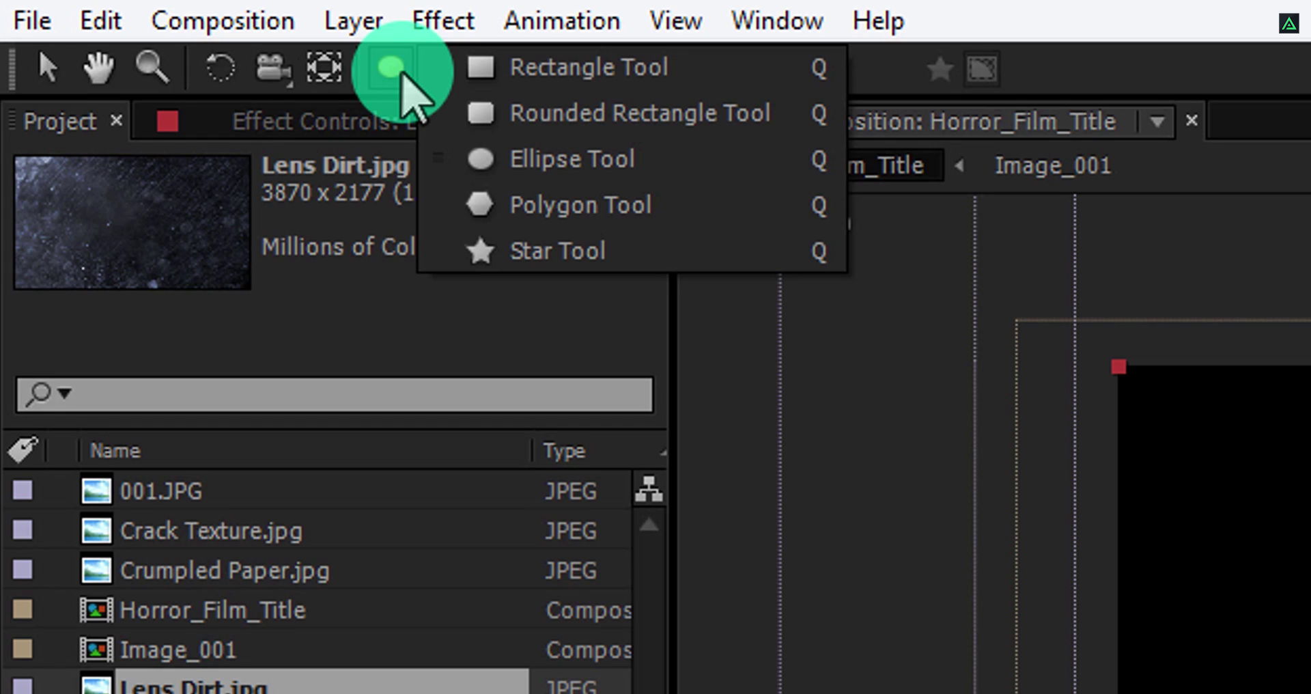
drag(402, 77, 582, 176)
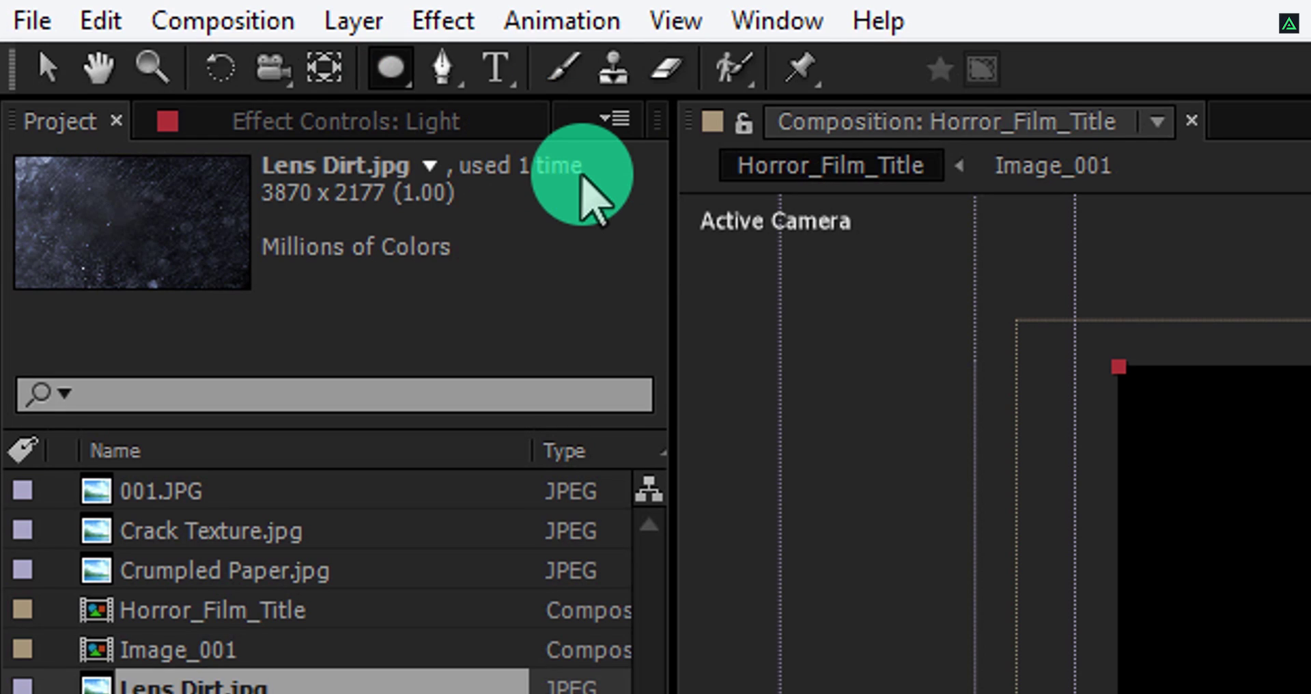
click(394, 67)
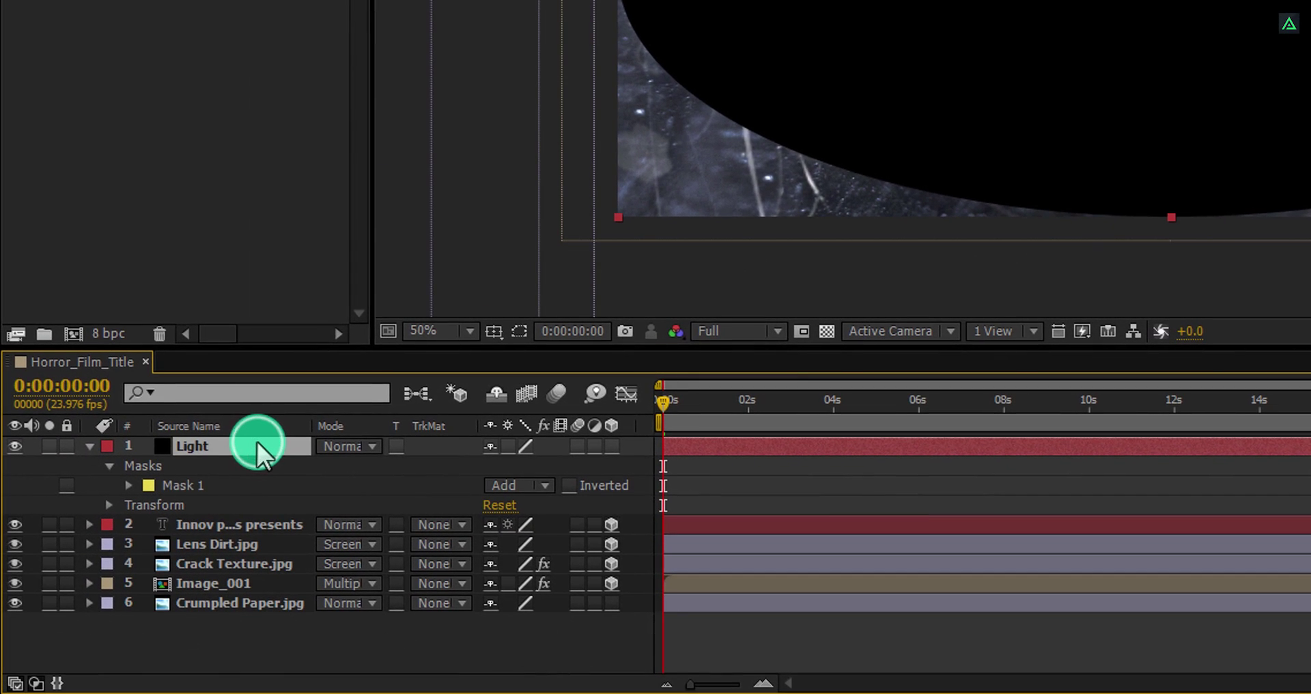
- Set Light's Mask 1 to Subtract with a 300-pixel feather
key(m)
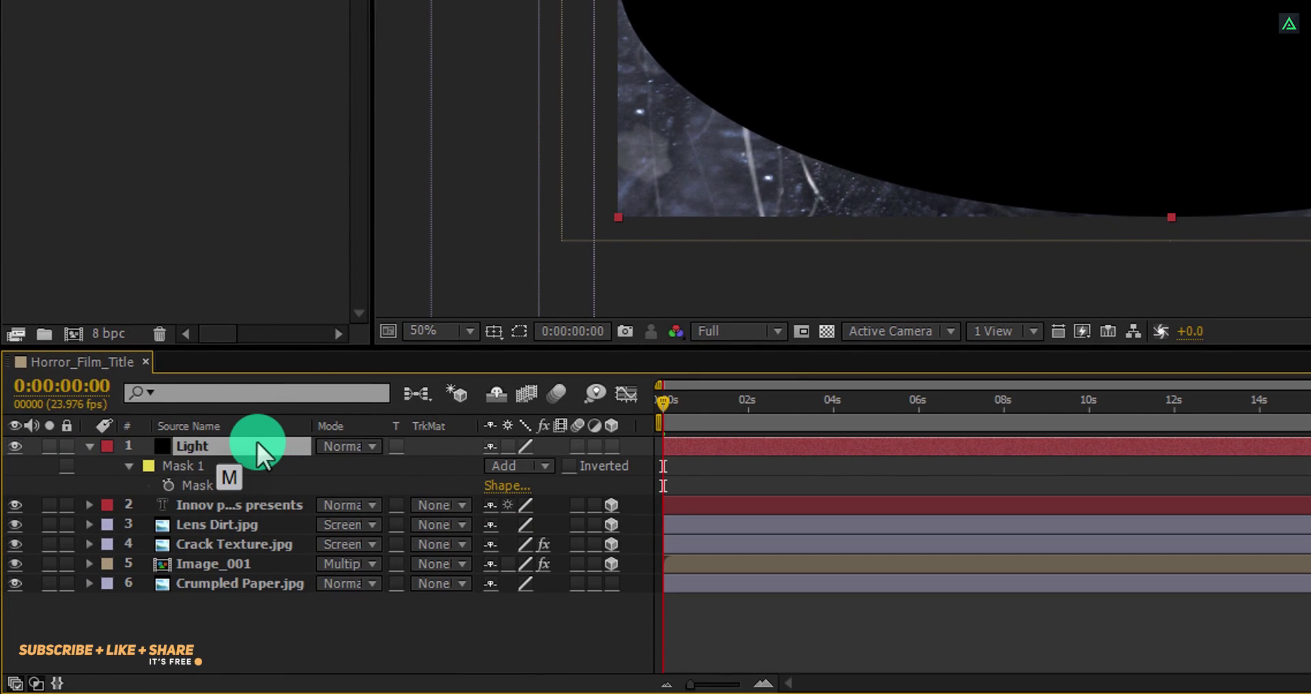
click(526, 465)
click(535, 546)
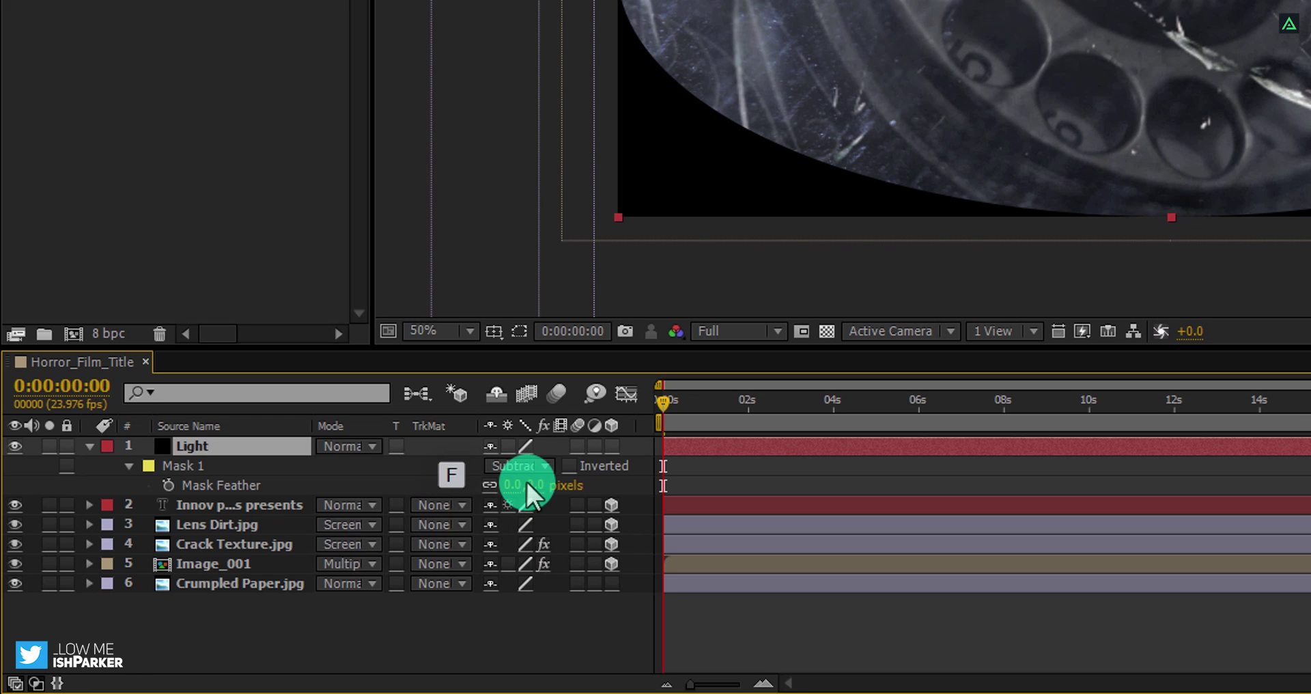
click(532, 484)
text(300)
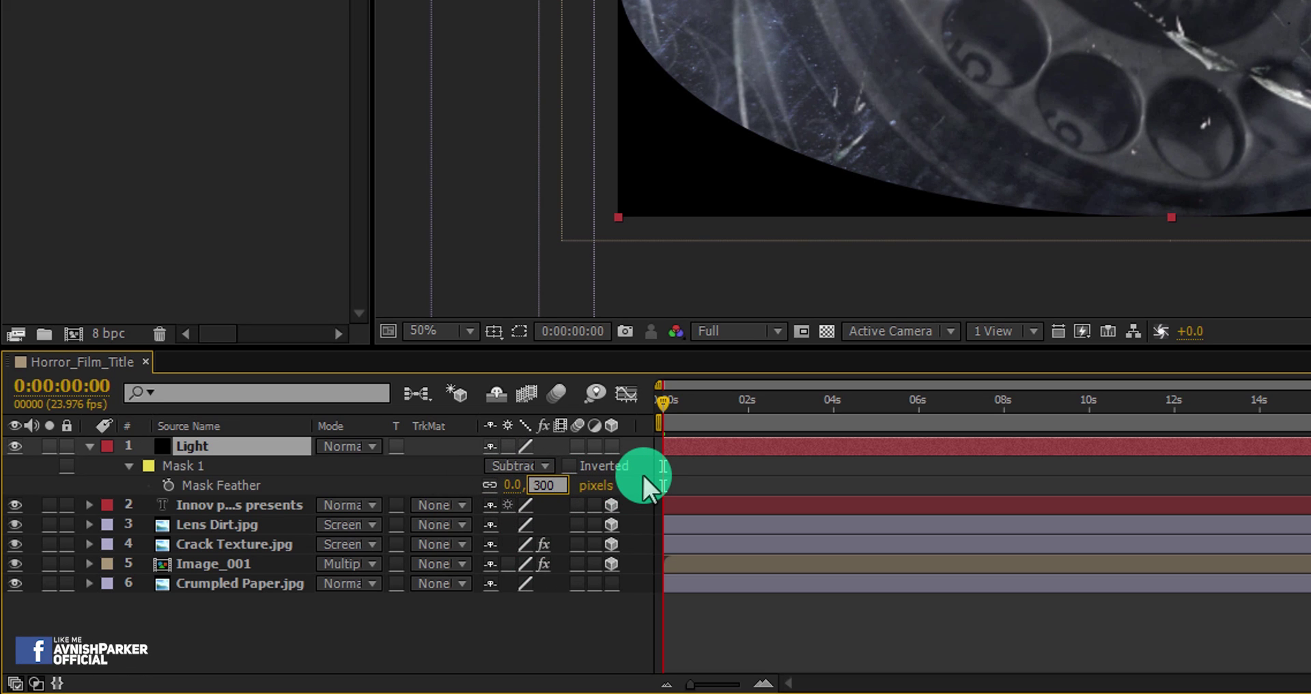
key(Return)
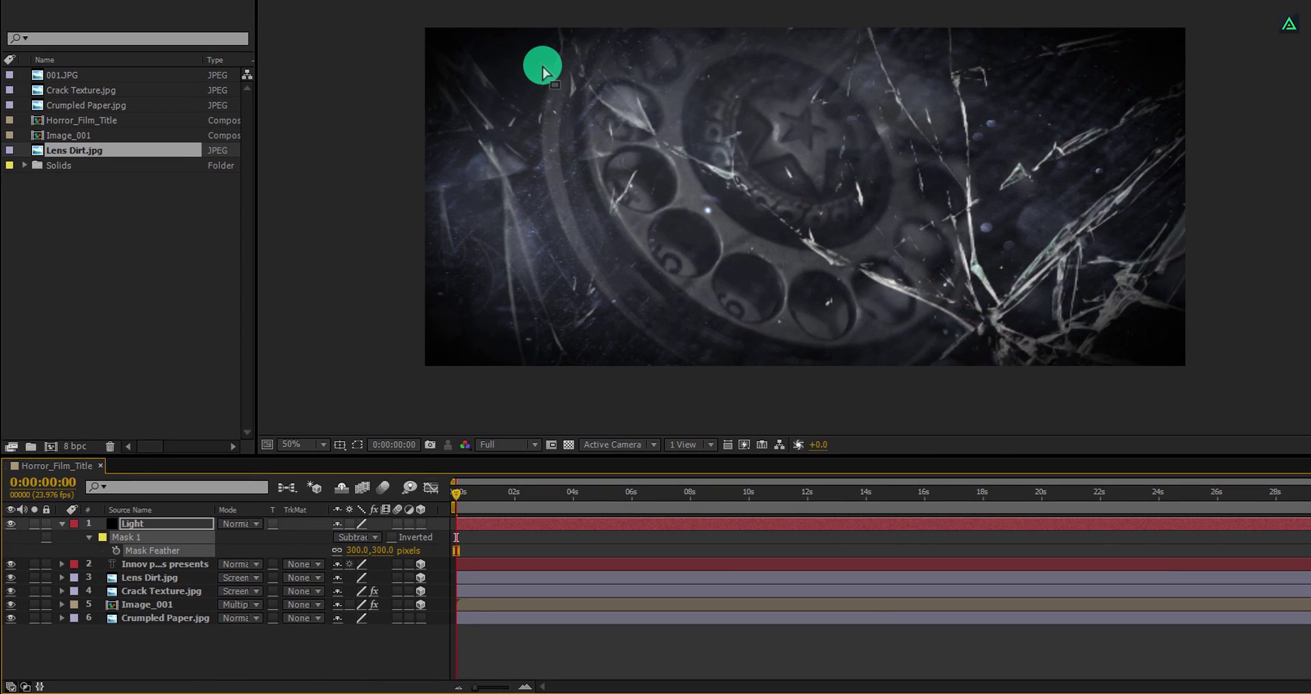
- Lower Crack Texture.jpg's opacity to 57% and collapse the layer properties
click(141, 592)
key(t)
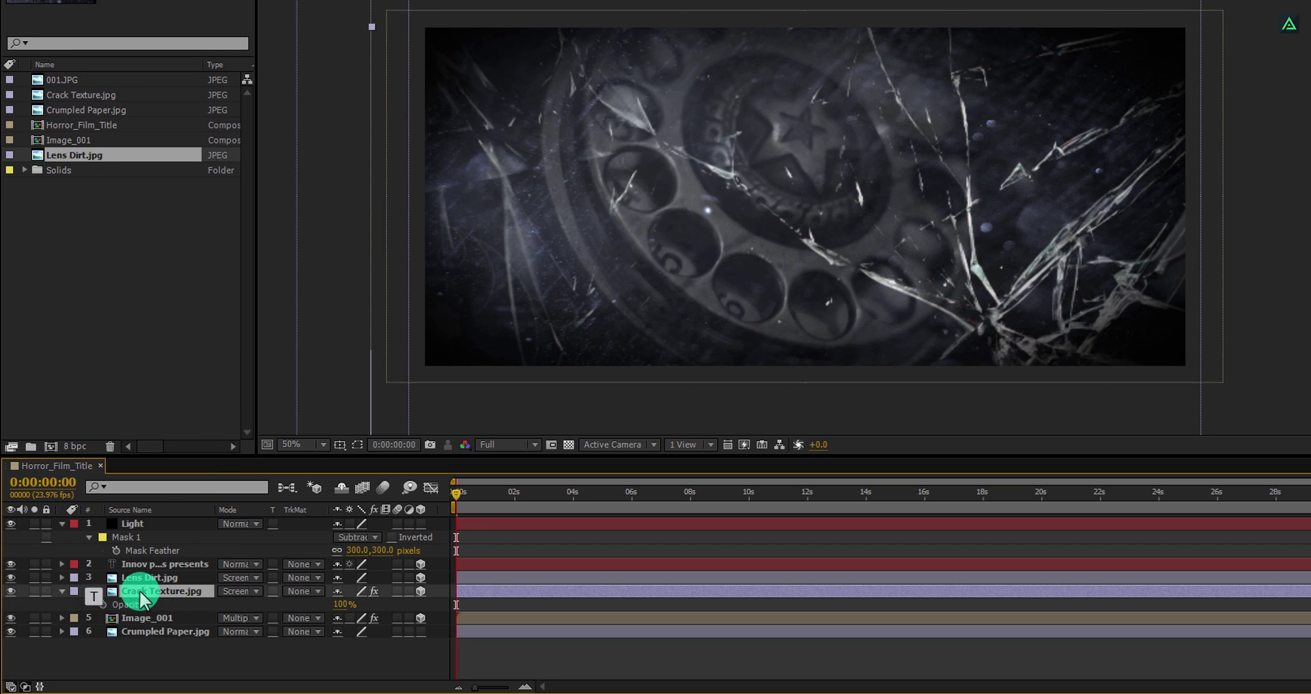
drag(337, 606, 301, 605)
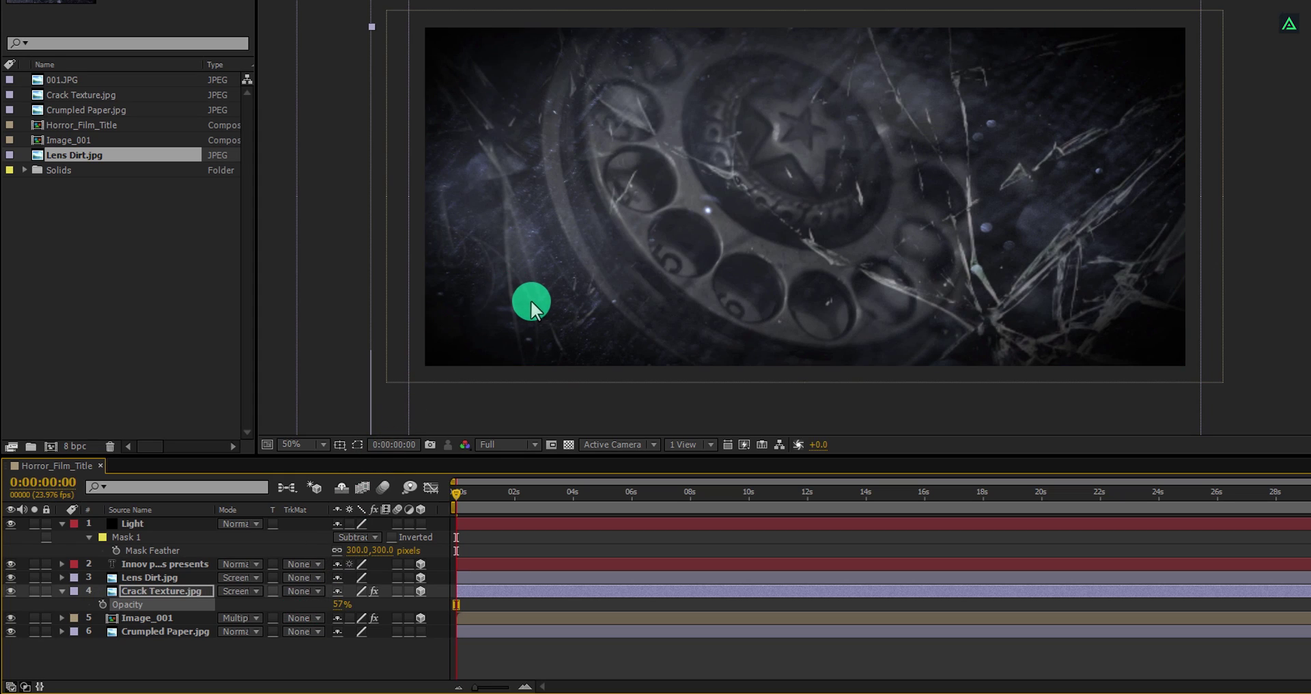
click(62, 523)
click(61, 564)
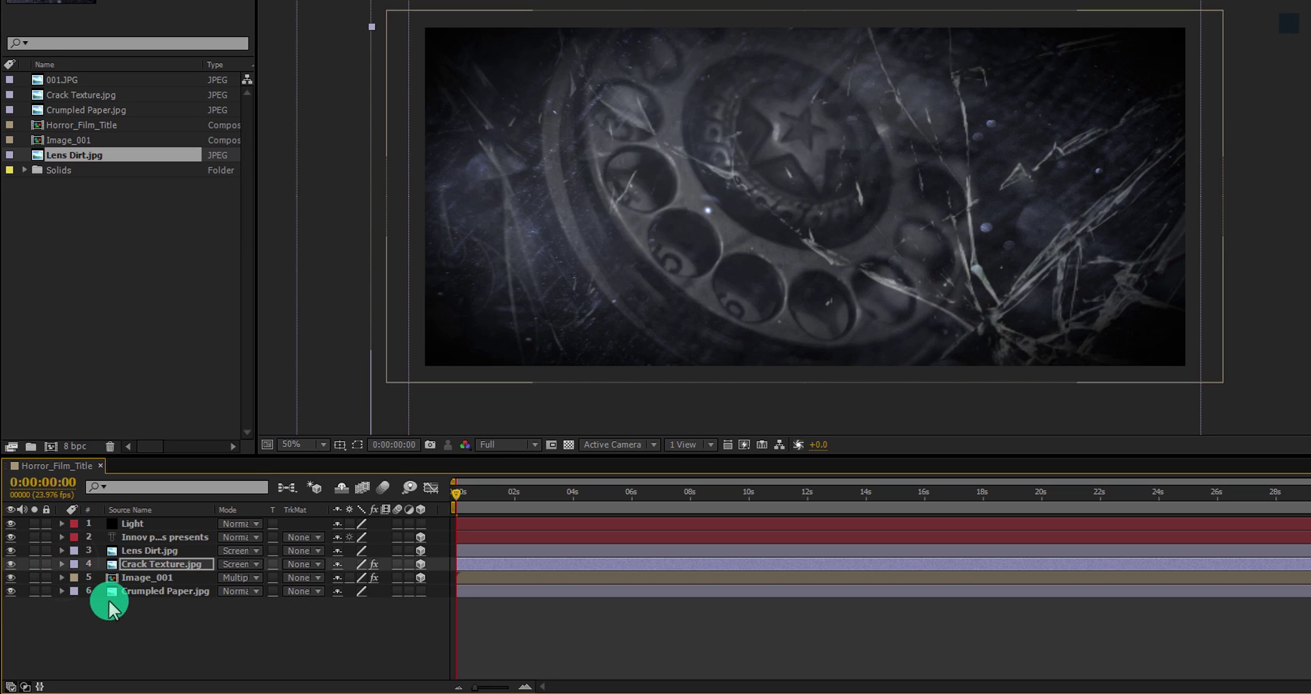
- Add a new Camera 1 layer using the 50mm lens preset
right_click(117, 612)
mouse_move(278, 448)
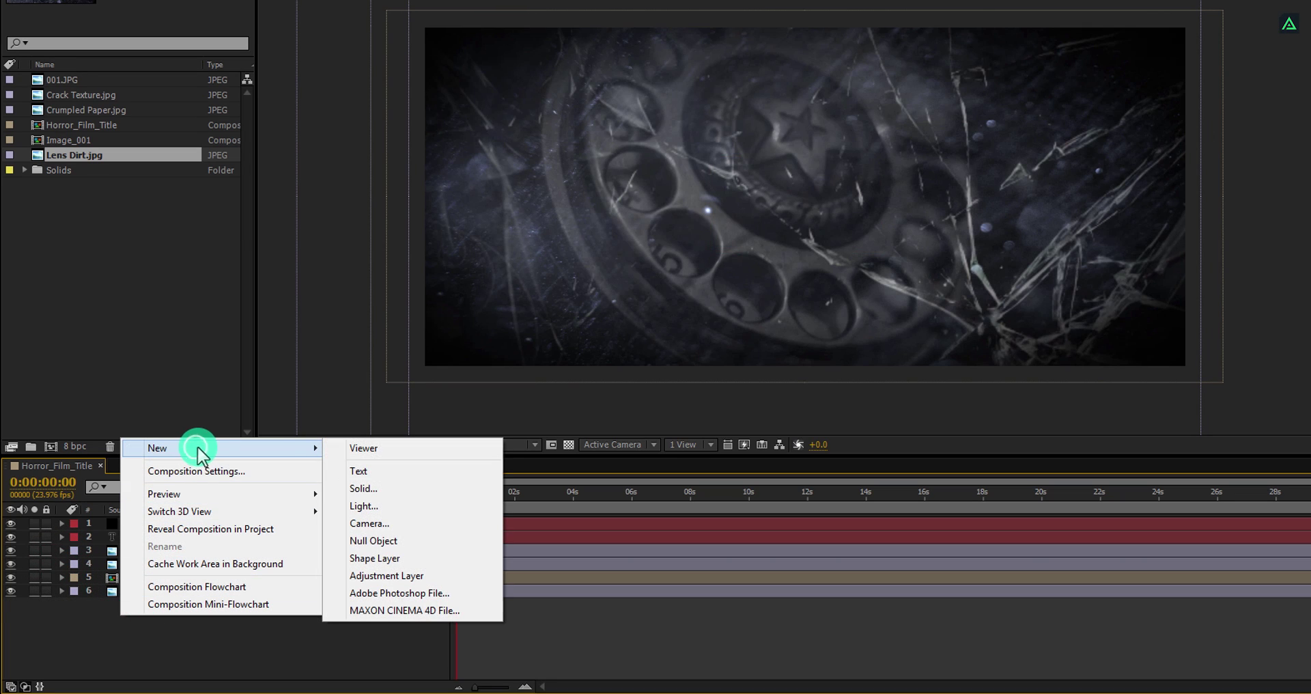
click(351, 521)
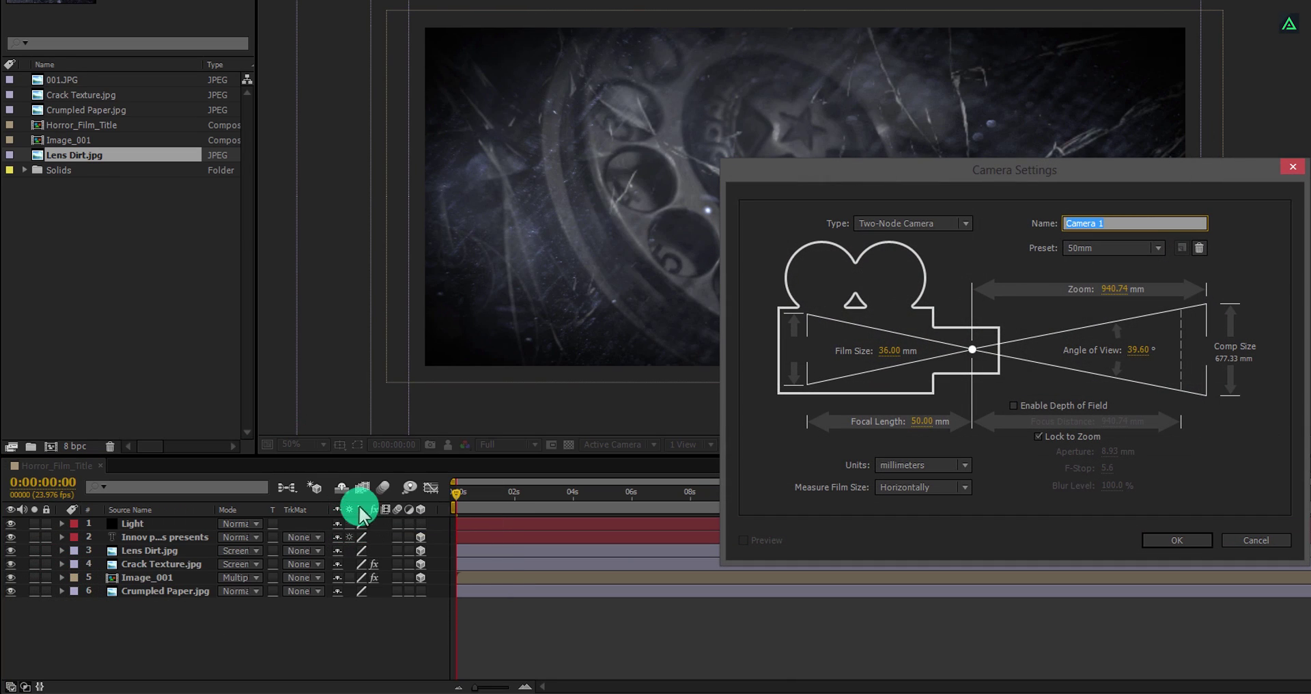
click(1135, 254)
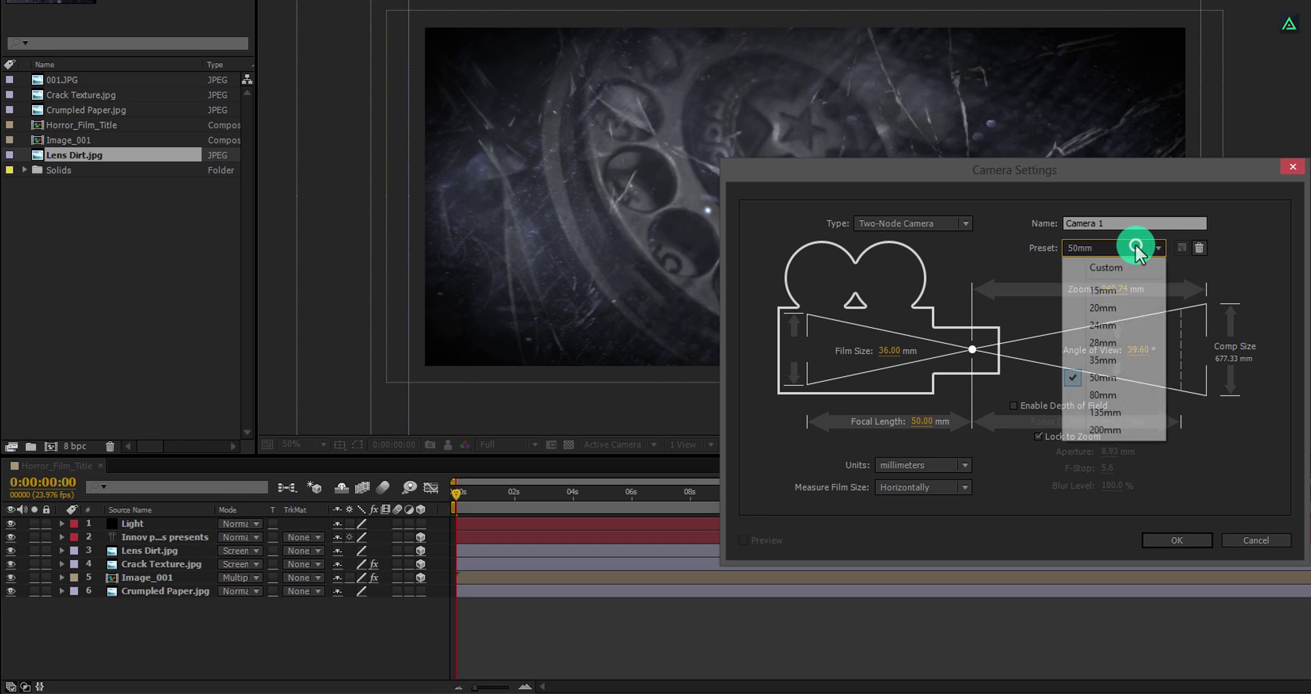
click(1096, 378)
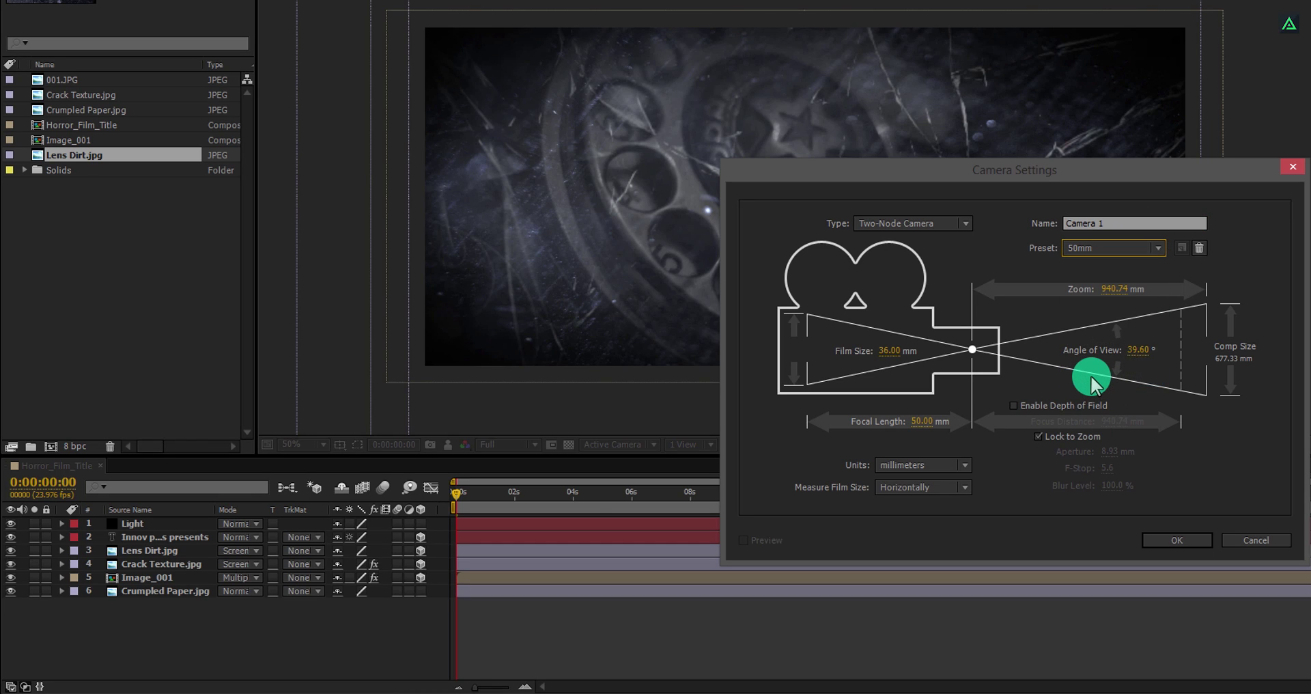
click(1176, 540)
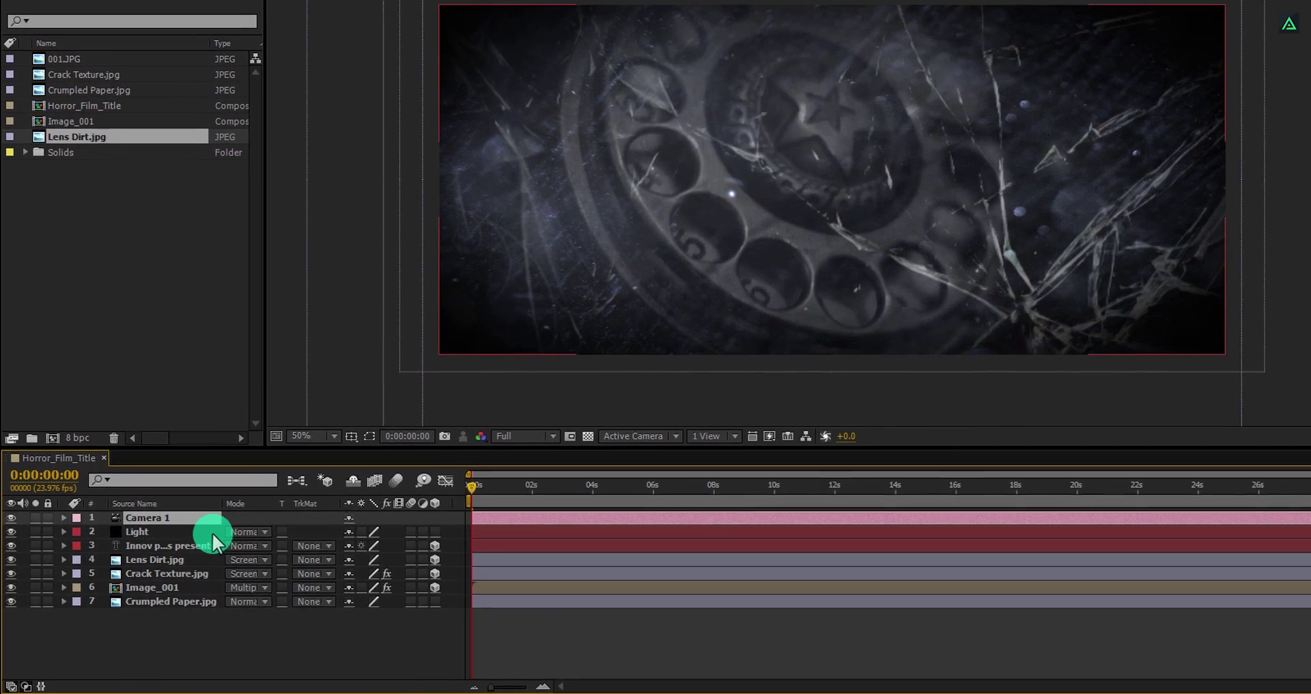
- Set a starting Position keyframe for Camera 1 at 0s and move the time to 9:23
key(p)
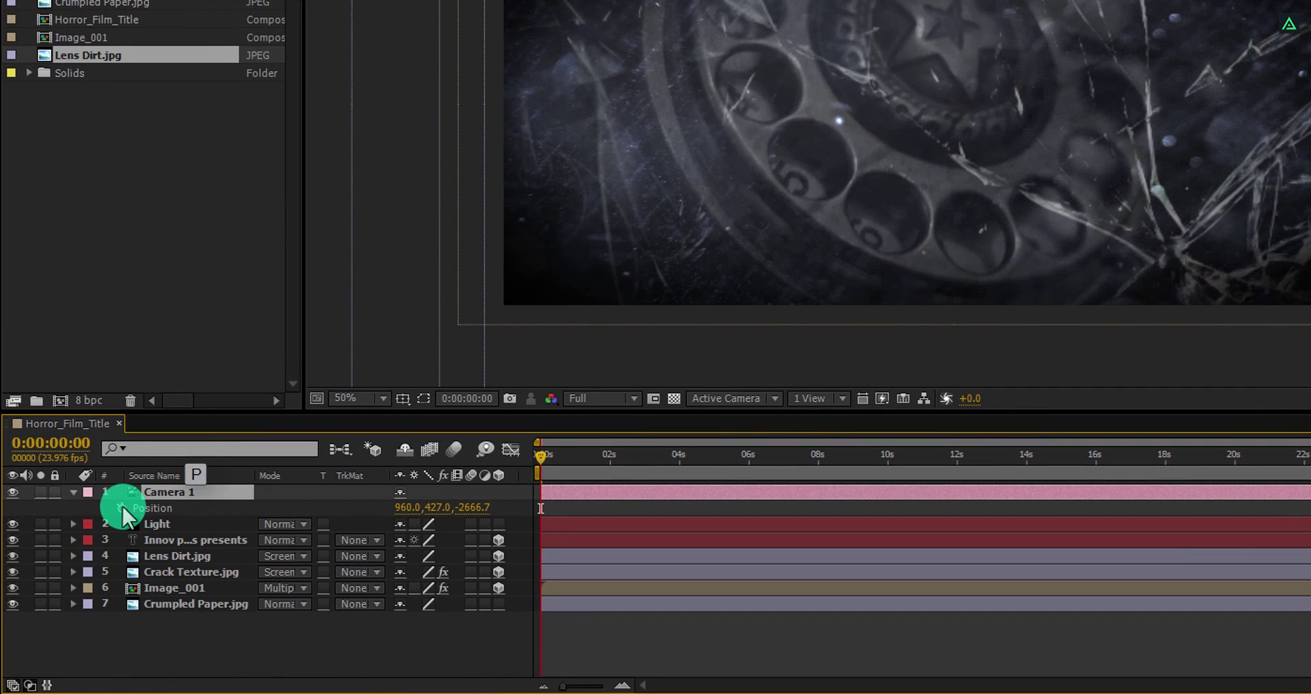
click(122, 505)
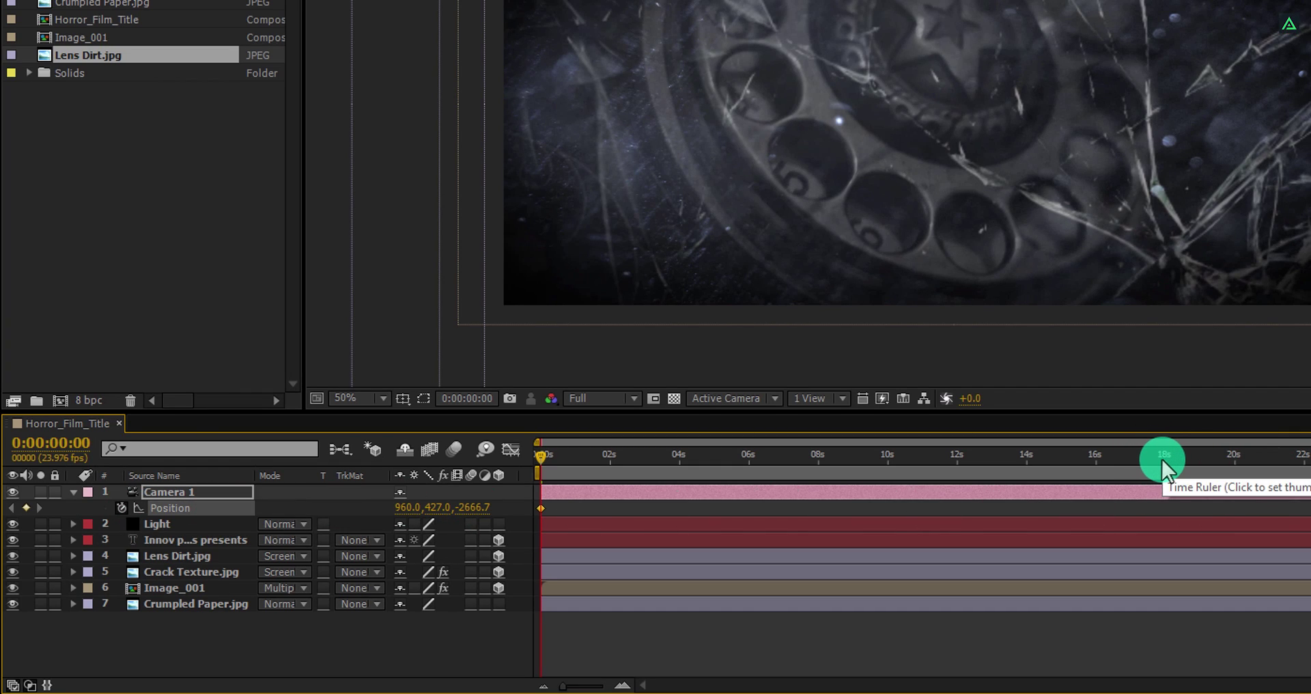
click(886, 460)
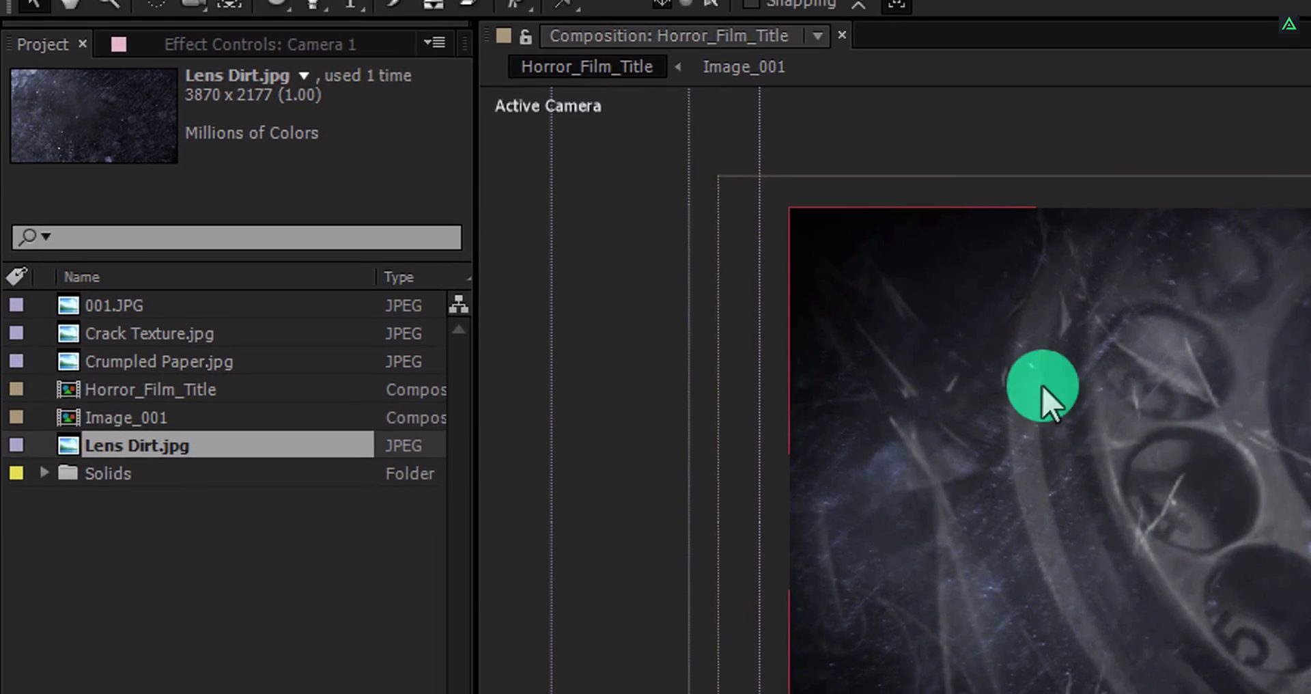
- Orbit Camera 1 with the Unified Camera Tool to tilt the scene, keyframing Position at 9:23
click(198, 2)
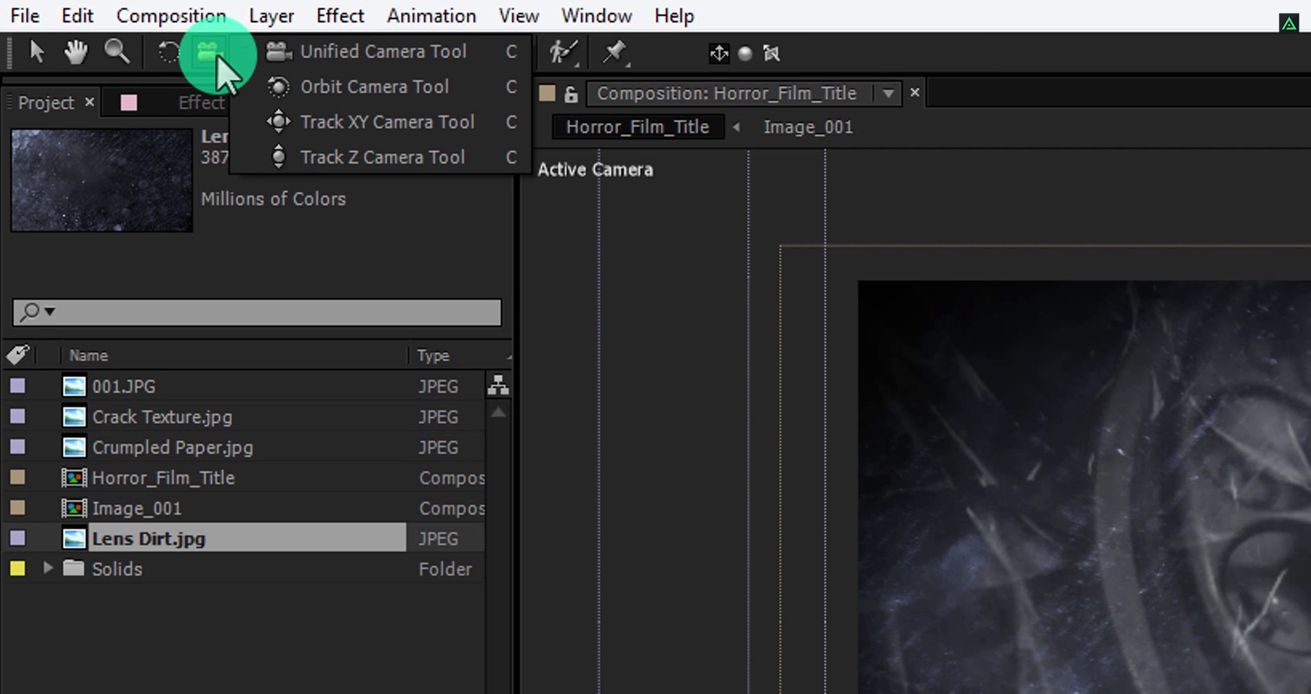
drag(217, 57, 373, 61)
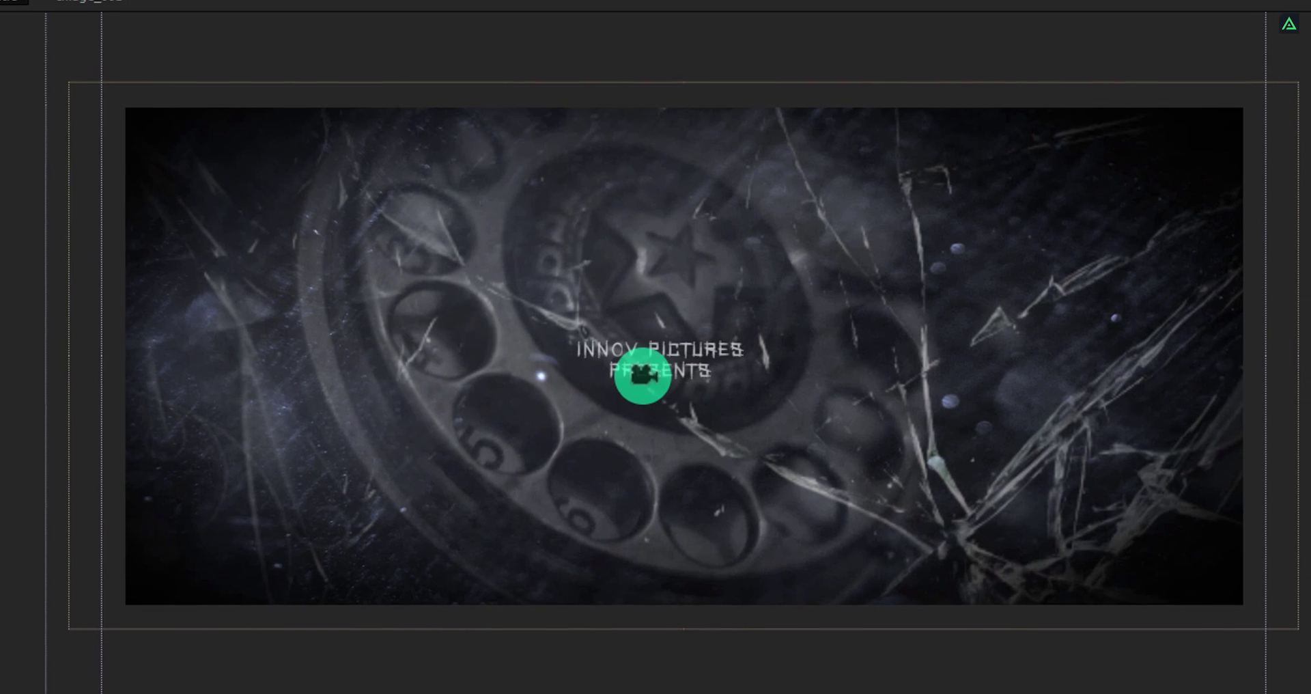
mouse_move(642, 376)
mouse_down()
mouse_move(623, 369)
mouse_move(633, 376)
mouse_up()
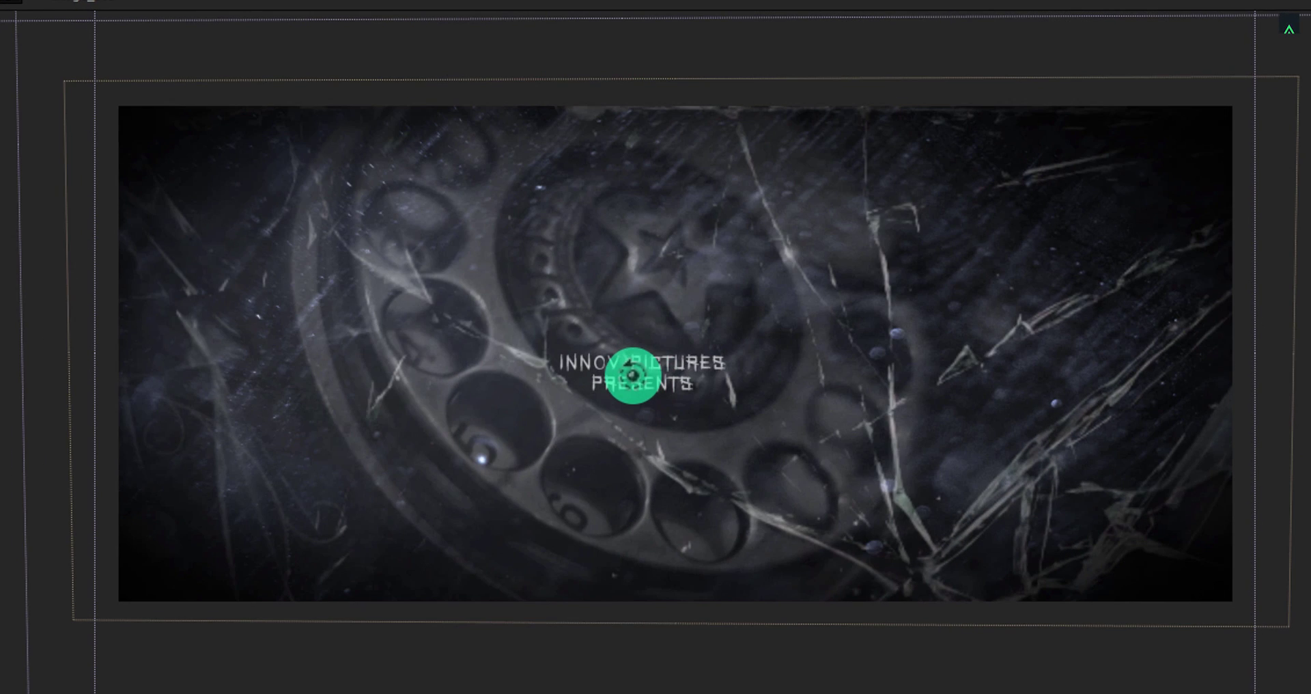
mouse_move(632, 376)
mouse_down()
mouse_move(678, 246)
mouse_move(639, 362)
mouse_up()
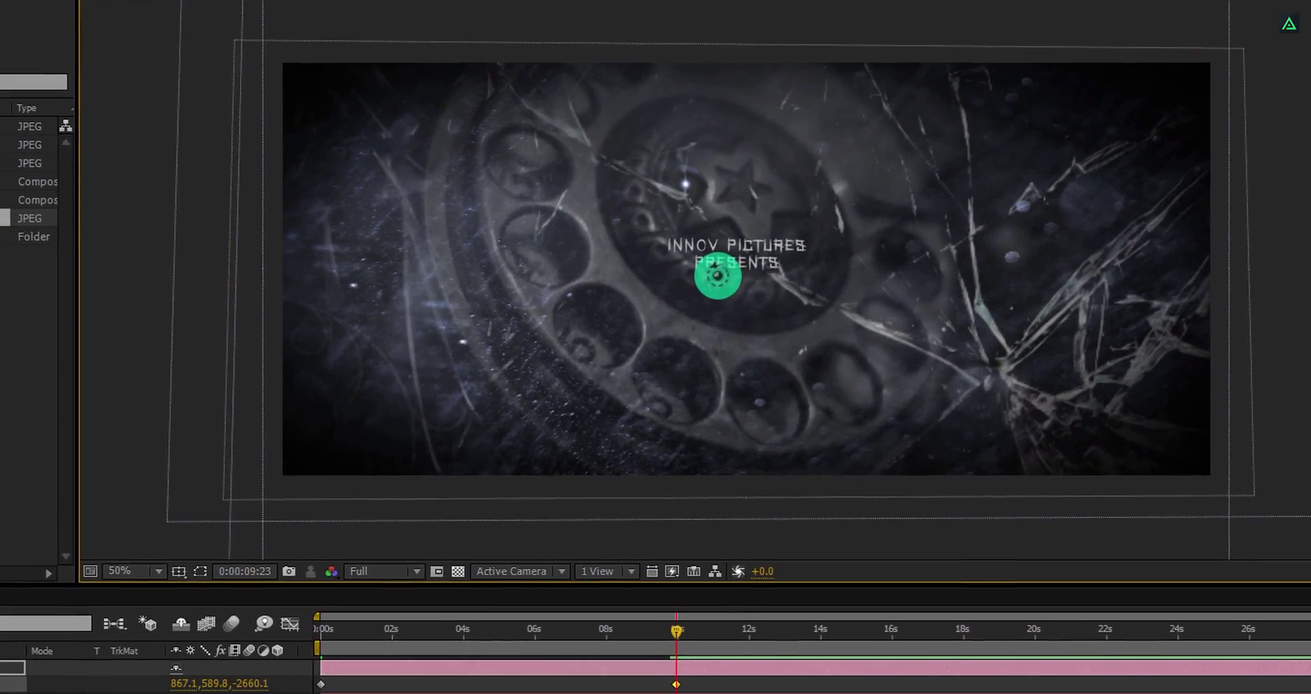
- Apply Easy Ease to both Camera 1 Position keyframes and RAM-preview the camera move
click(344, 629)
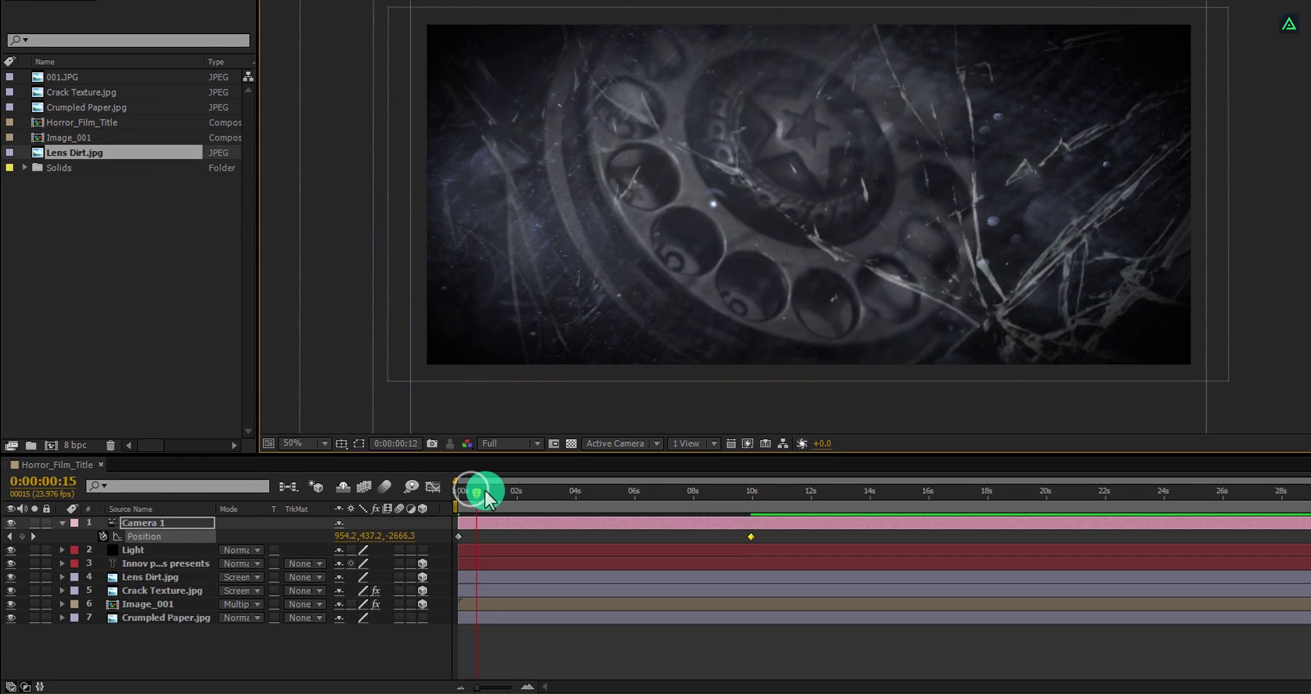
drag(485, 492, 670, 492)
click(755, 539)
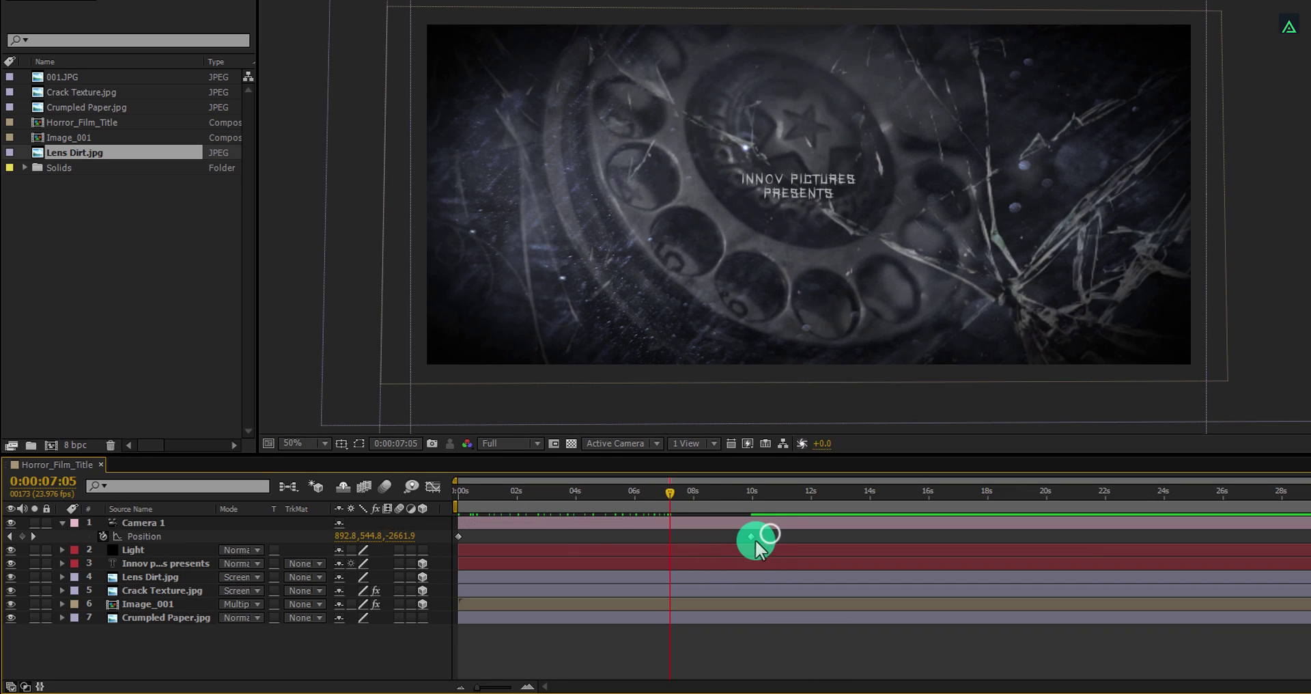
drag(755, 539, 457, 535)
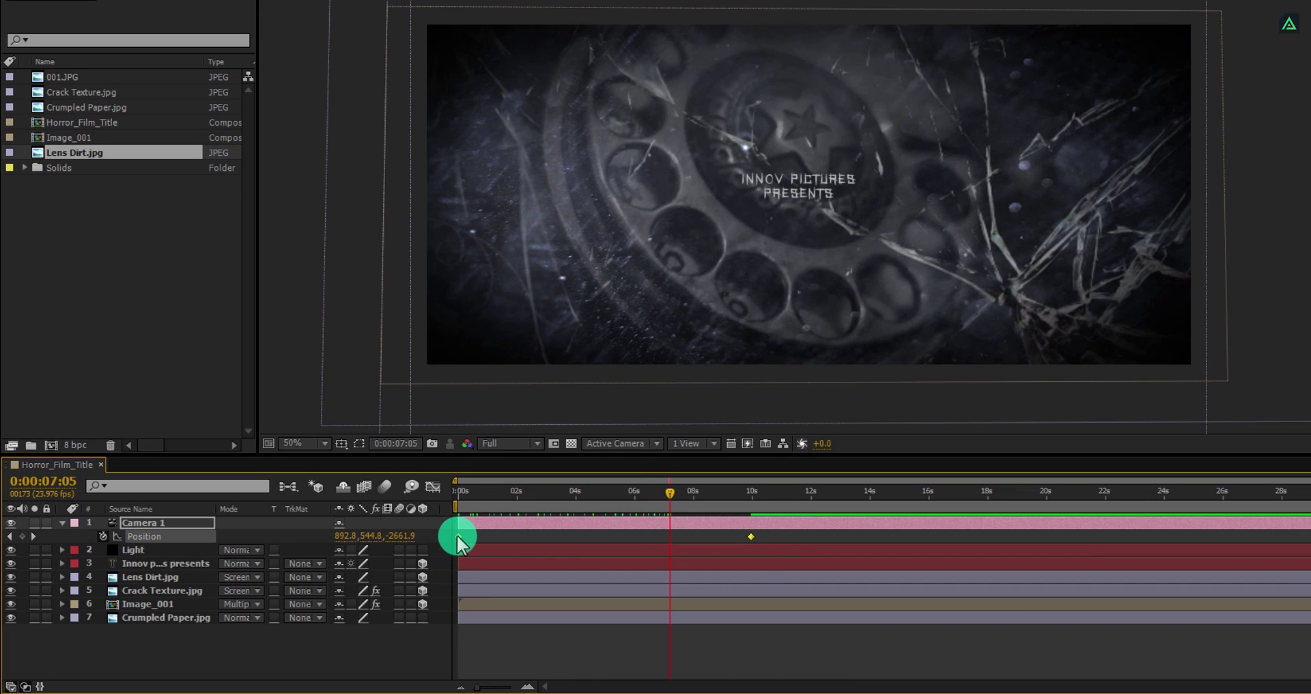
right_click(457, 535)
mouse_move(521, 527)
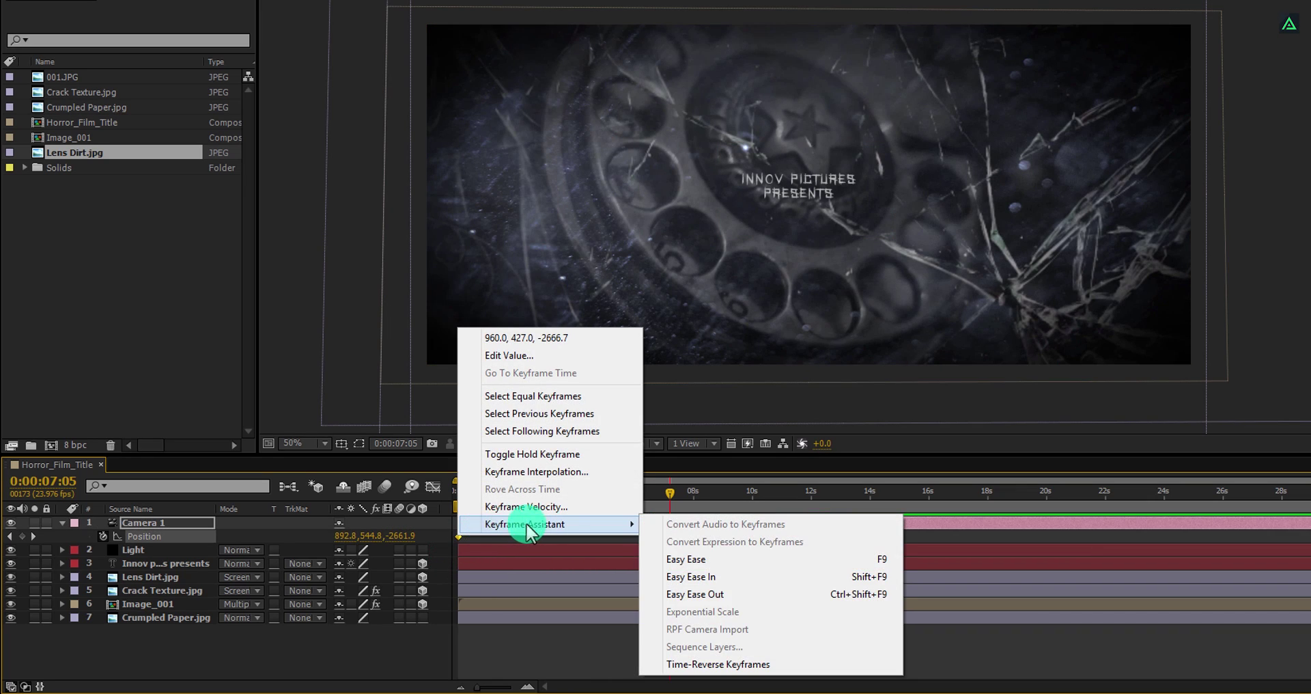
click(666, 561)
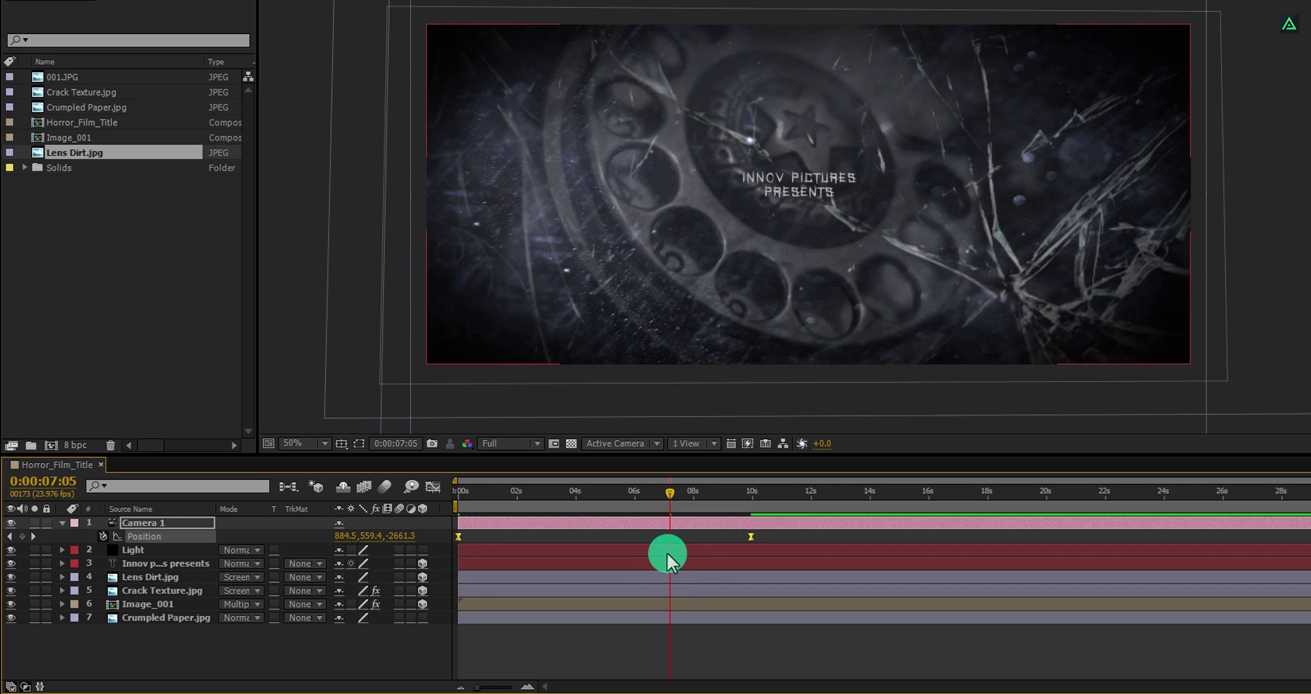
key(KP_0)
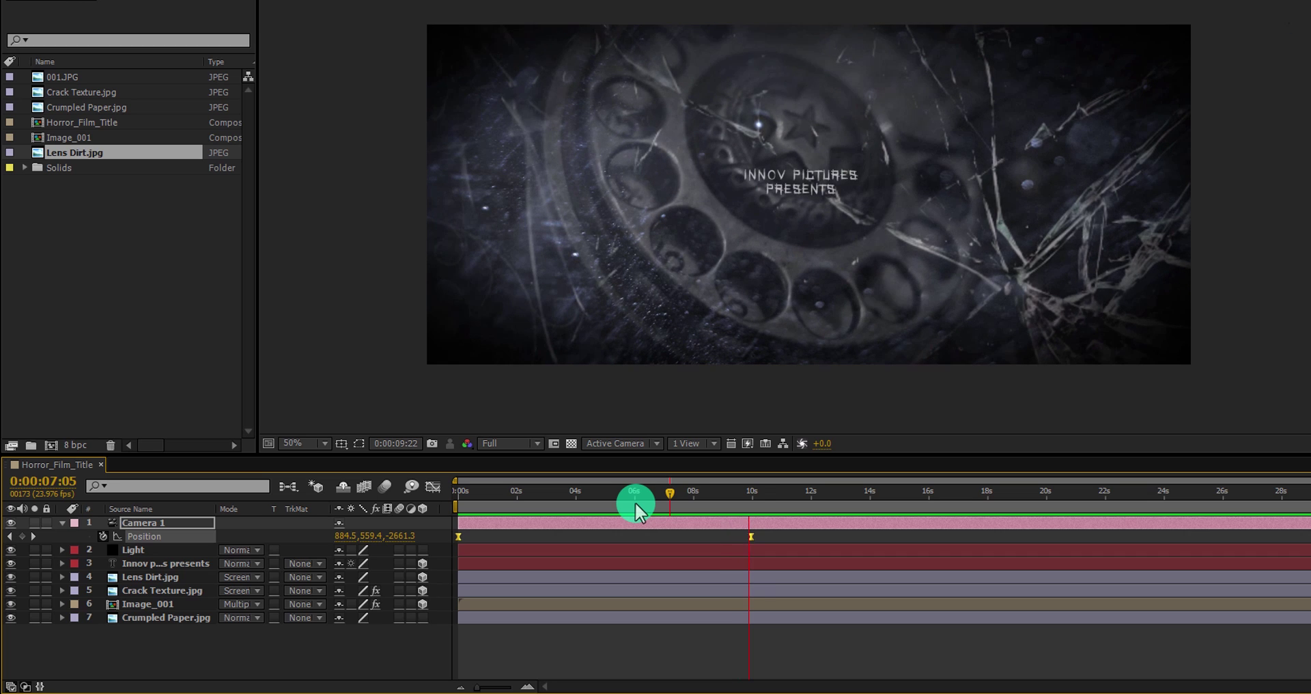
mouse_move(635, 502)
mouse_down()
mouse_move(489, 504)
mouse_move(619, 505)
mouse_up()
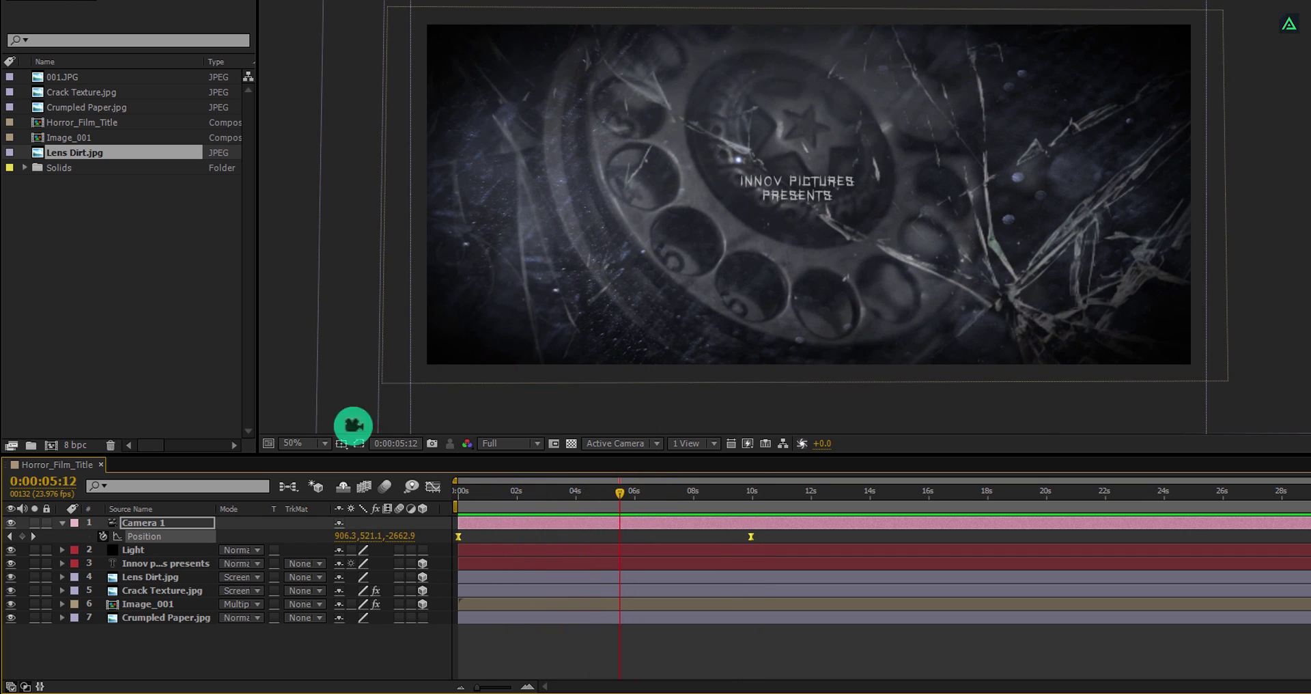
- Set Image_001's Position to 960.0, 427.0, -500.0 and scrub back to check it
click(172, 604)
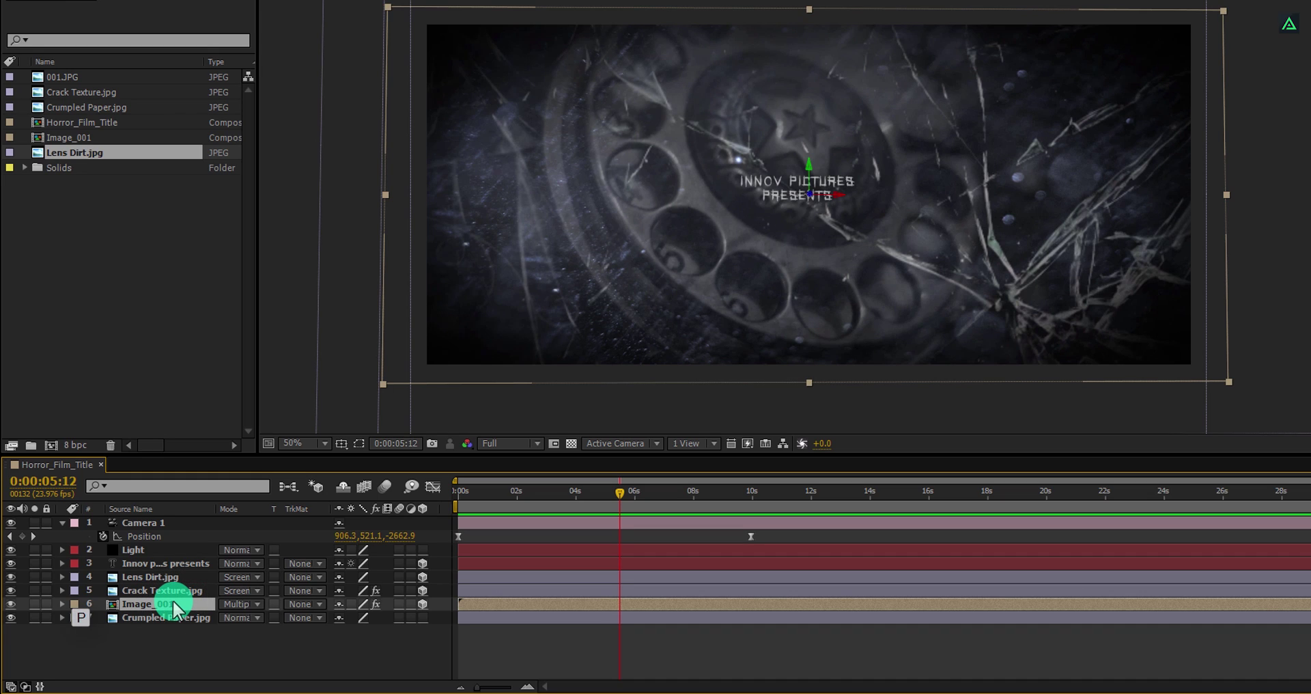
key(p)
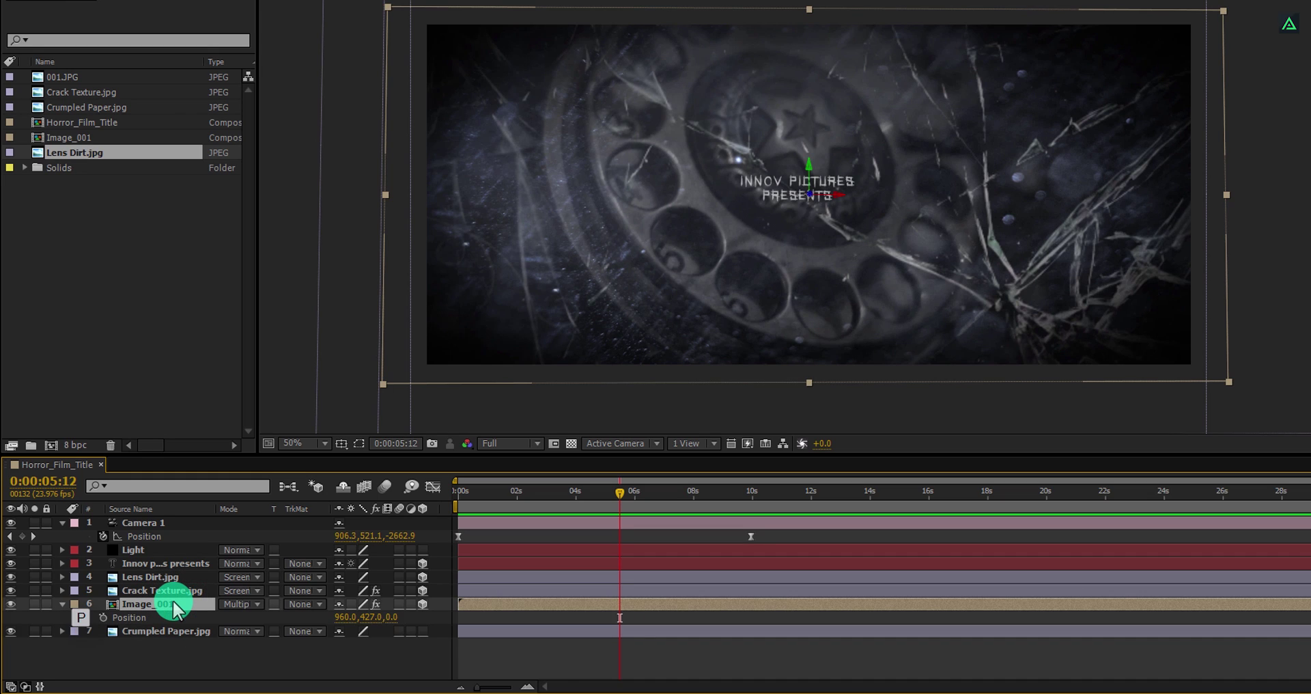
click(387, 617)
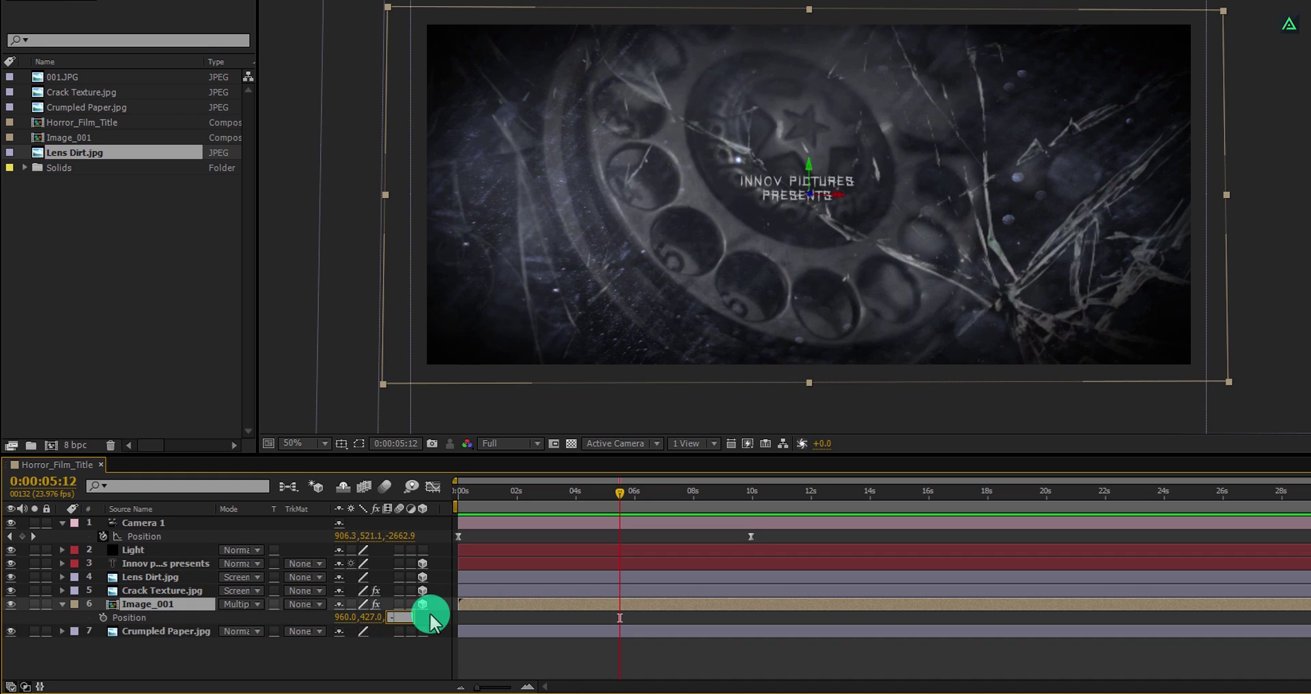
text(-500)
key(Return)
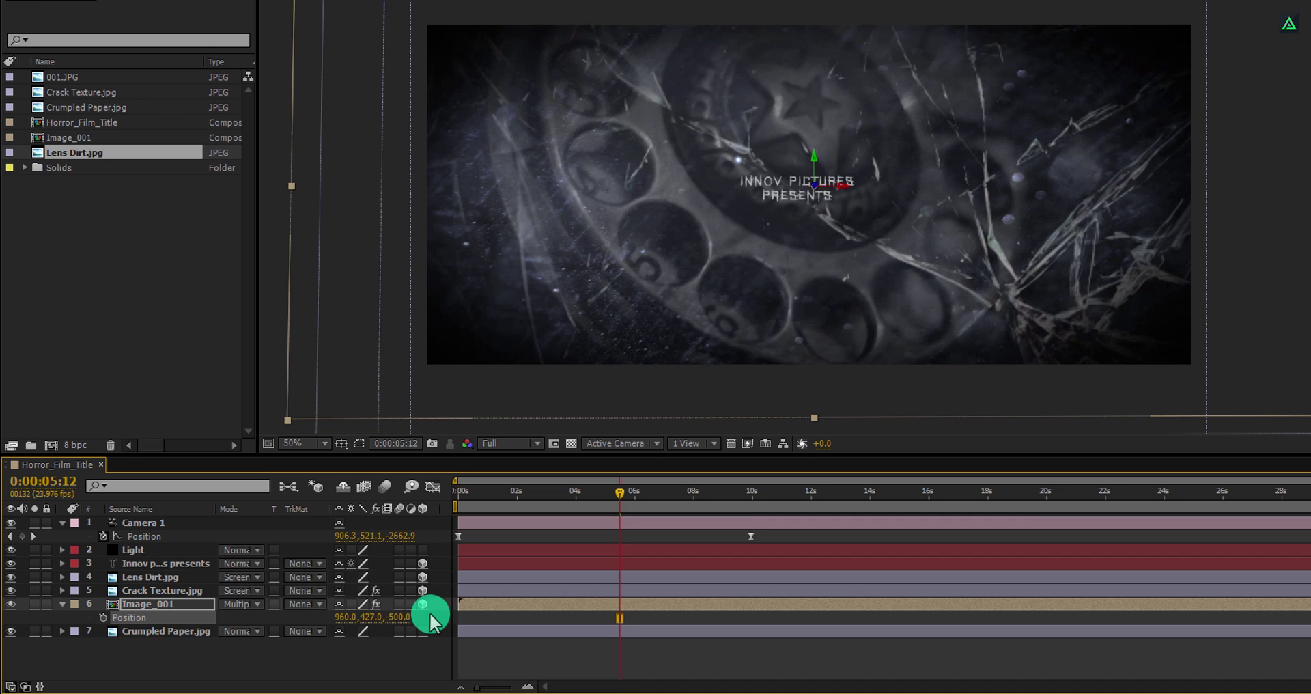
drag(521, 491, 581, 521)
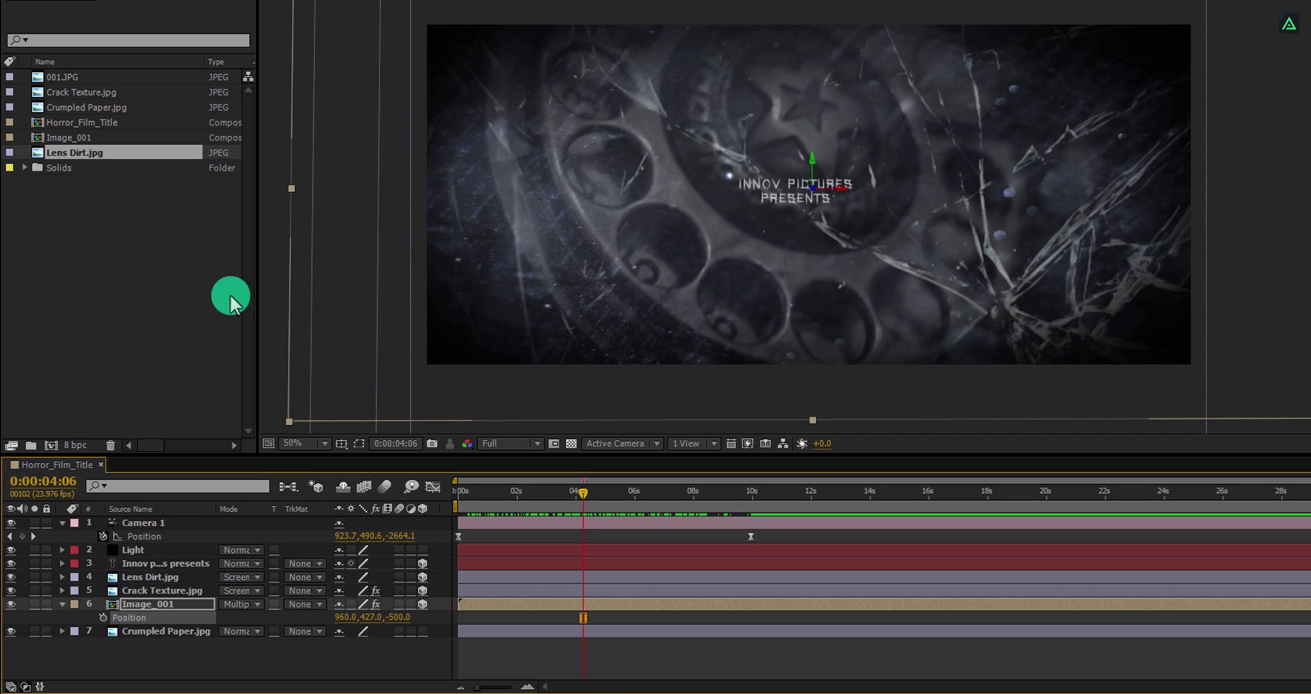
- Create a new composition named Slides and add Horror_Film_Title to it
click(48, 445)
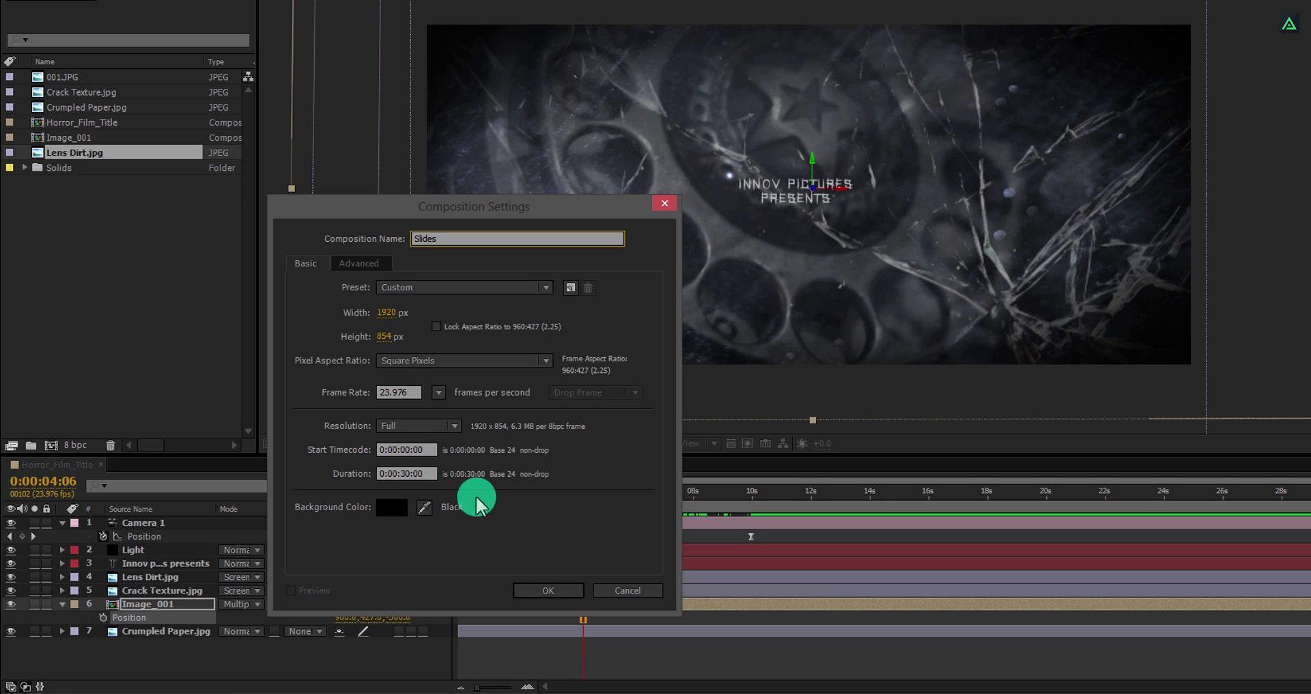
click(530, 590)
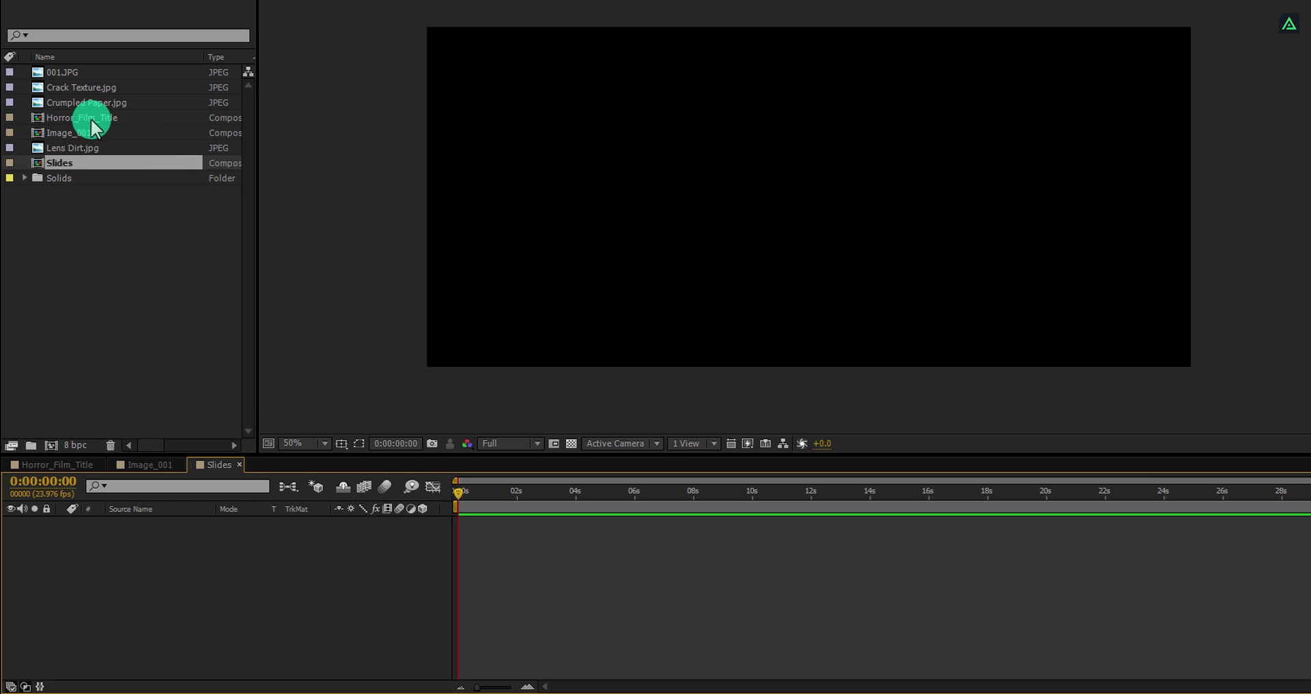
drag(92, 118, 154, 439)
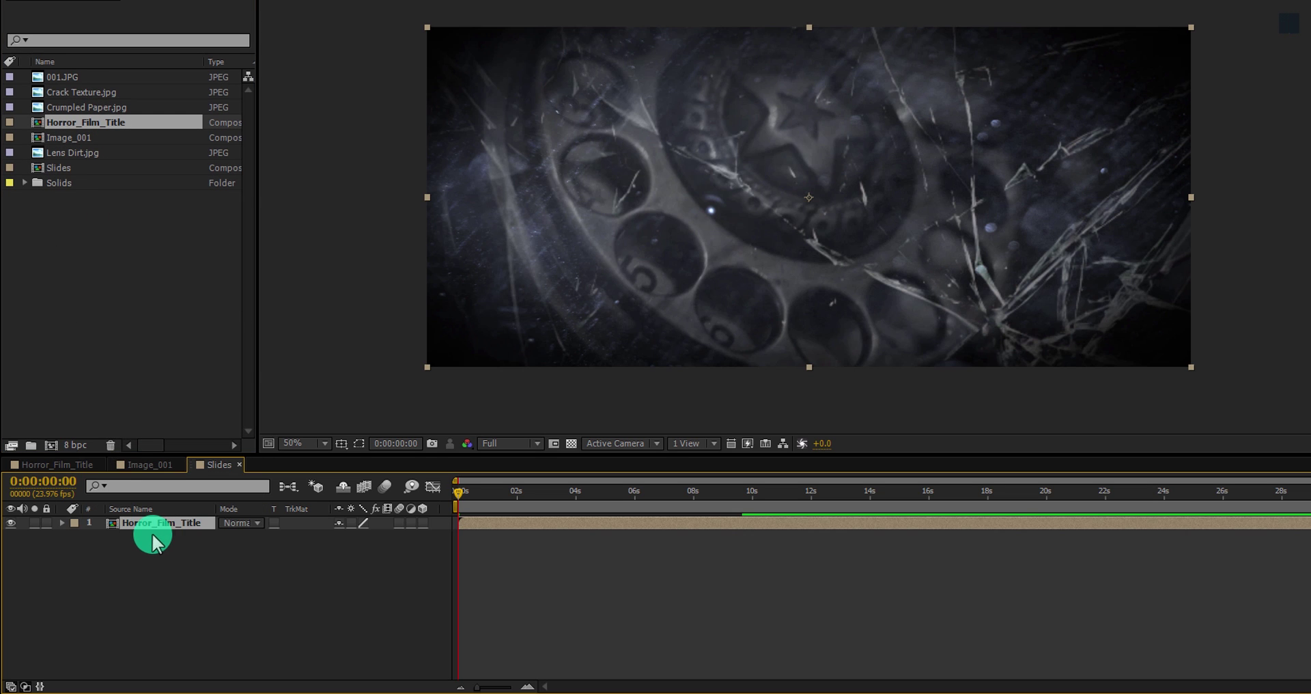
drag(152, 539, 167, 539)
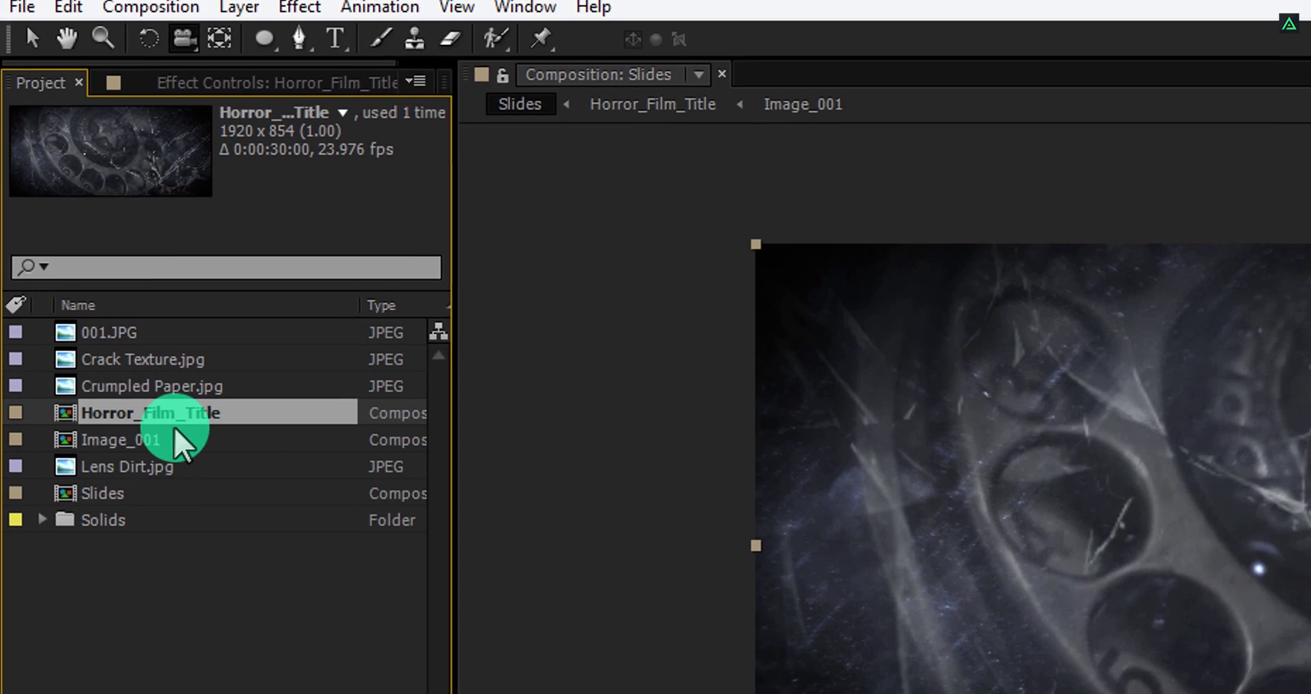
- Duplicate Horror_Film_Title and Image_001 to make Horror_Film_Title 2 and Image_002
ctrl+click(168, 438)
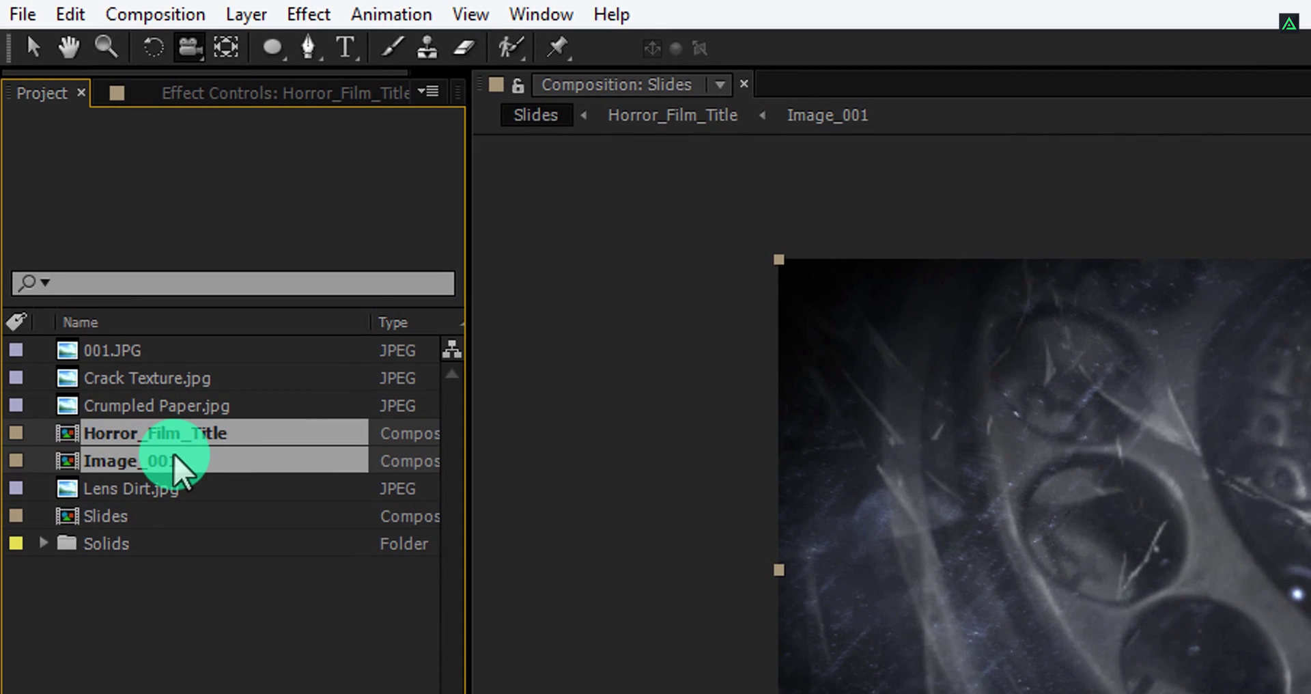
click(74, 15)
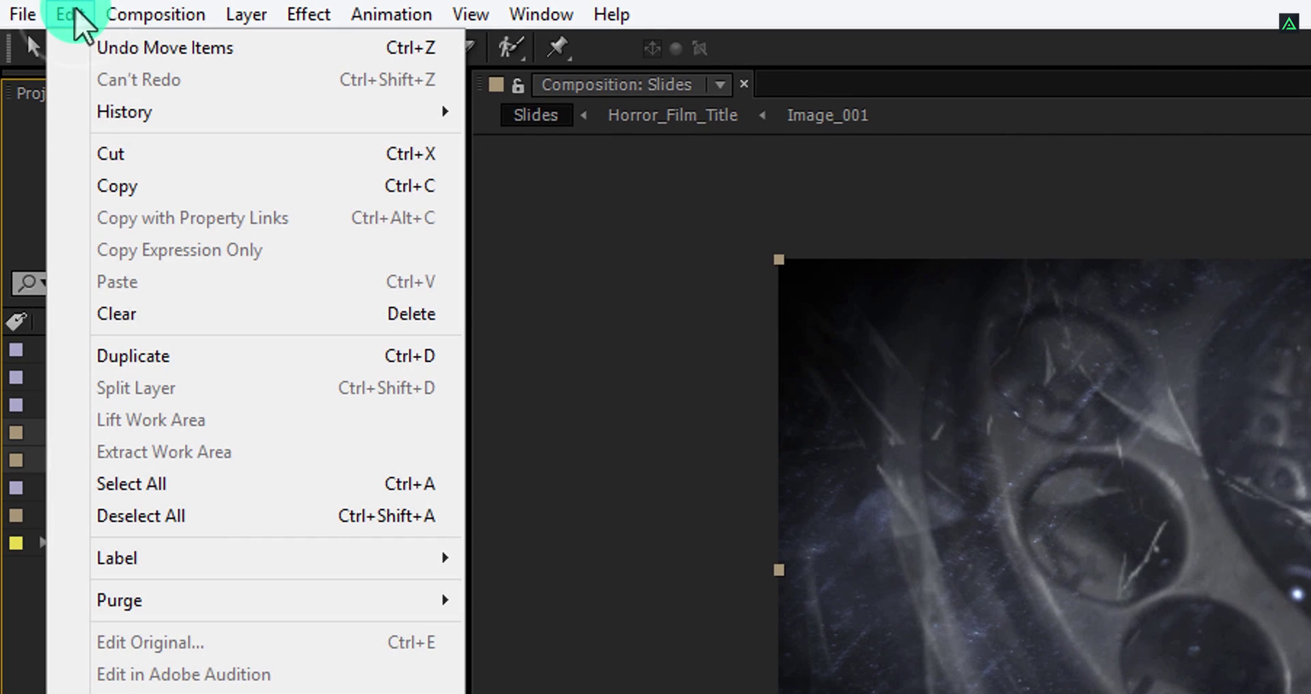
click(116, 356)
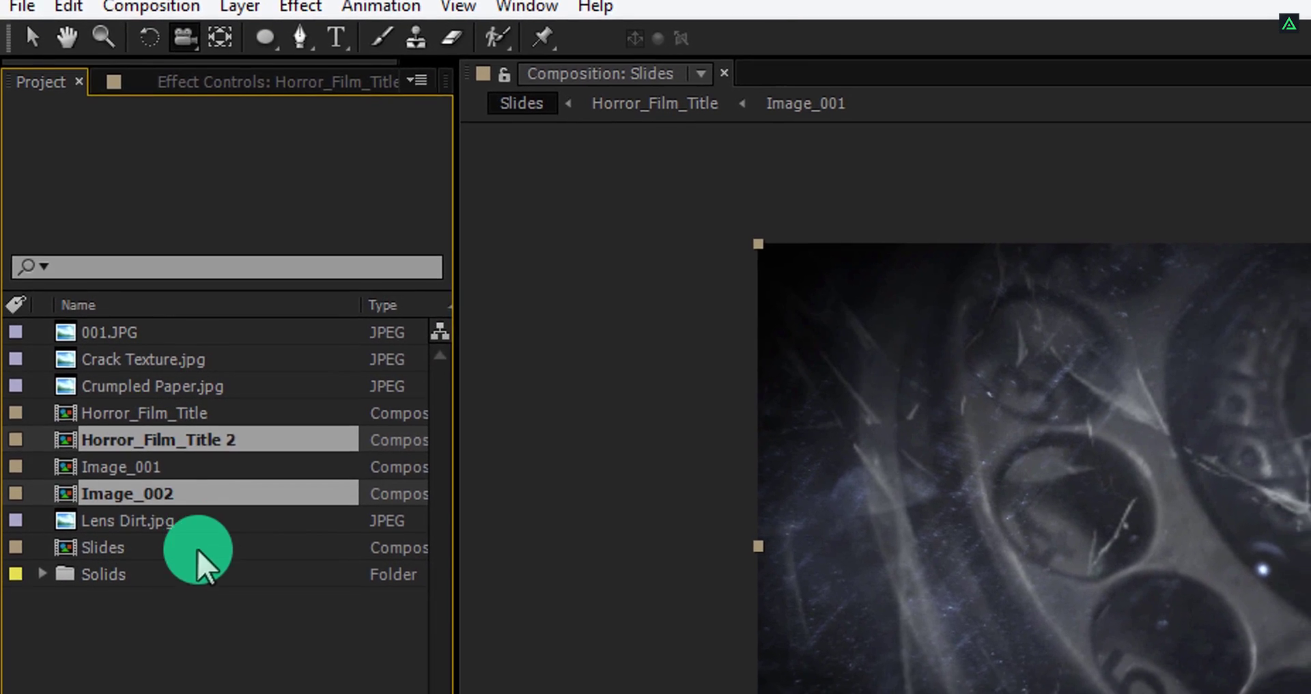
click(202, 621)
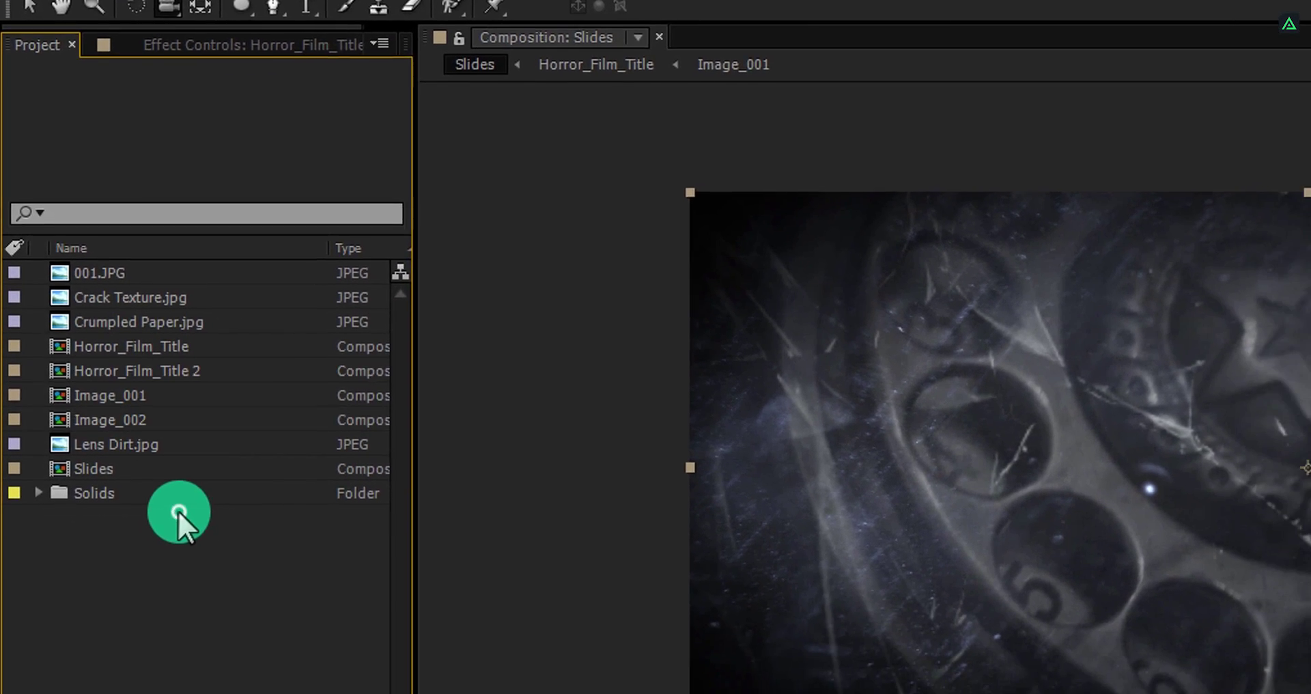
- Add Horror_Film_Title 2 to the Slides timeline, starting near 6 seconds
drag(136, 371, 155, 541)
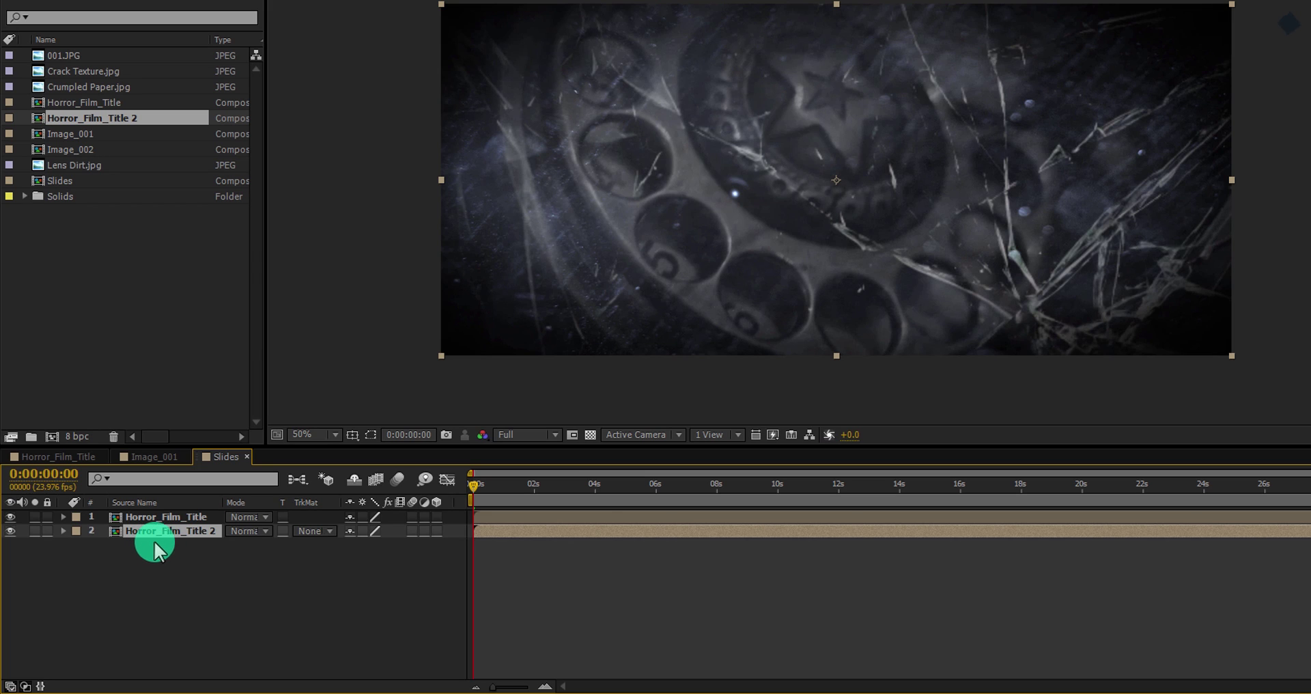
drag(503, 530, 692, 517)
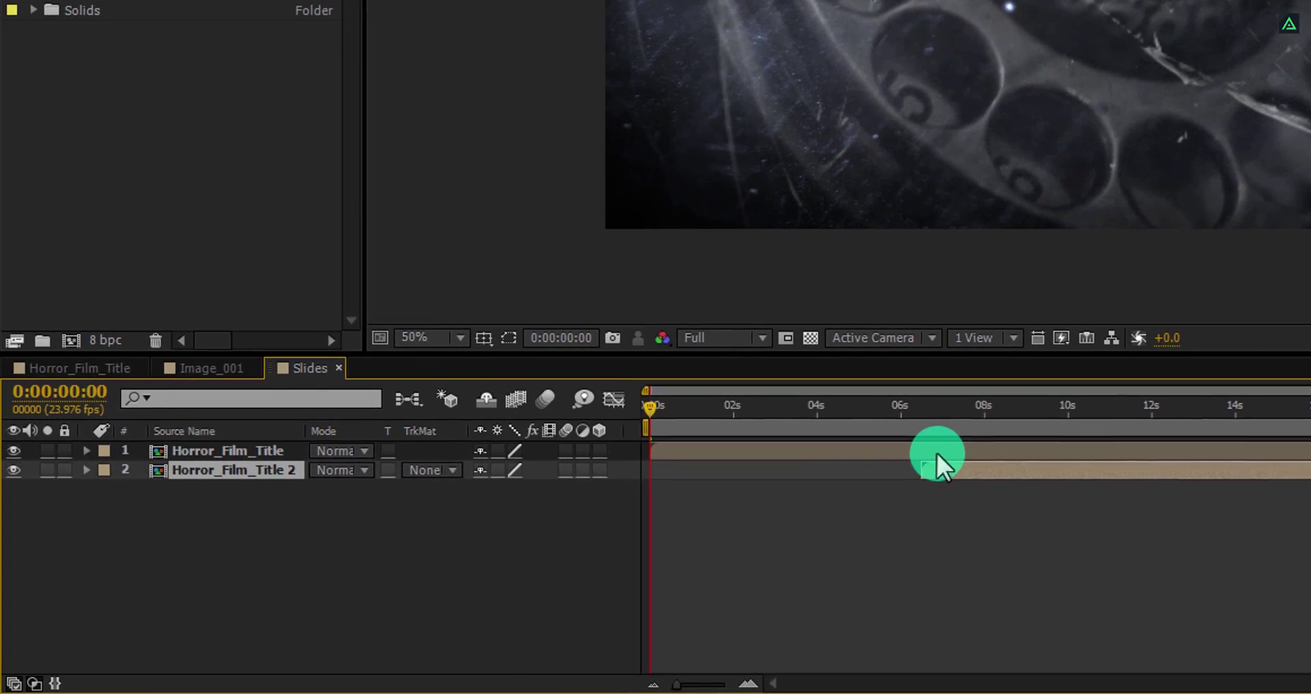
drag(936, 452, 904, 404)
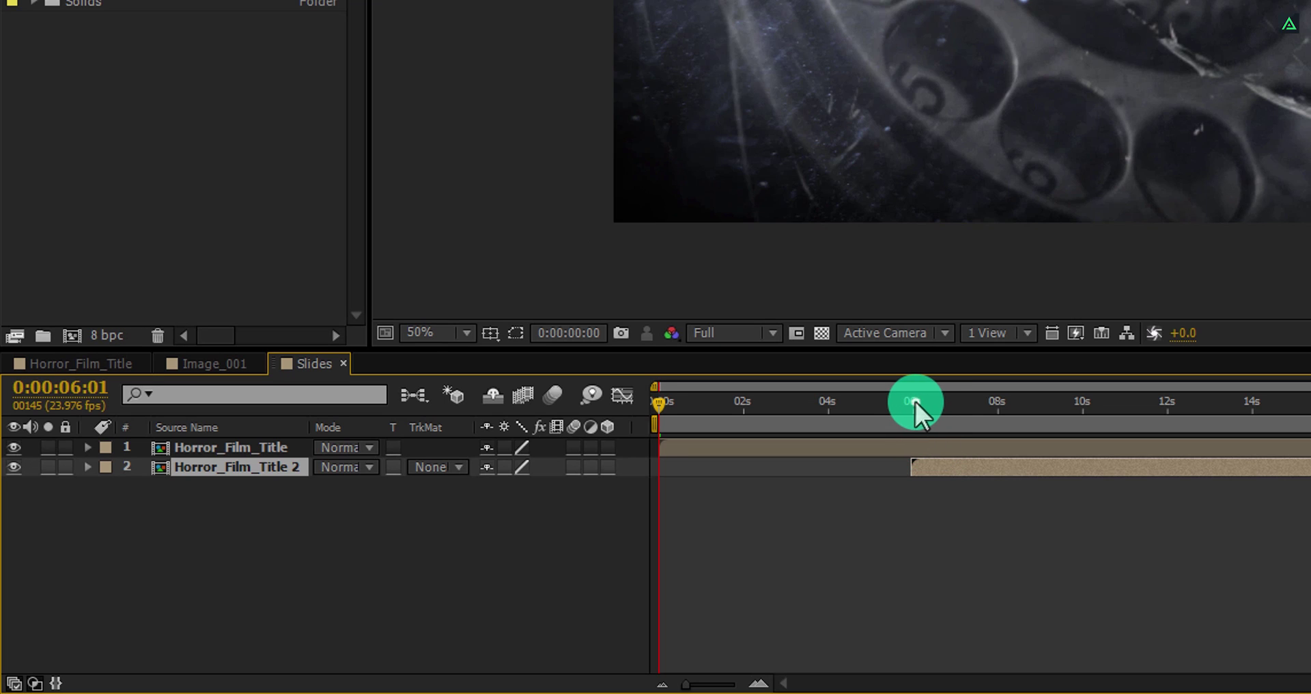
- Keyframe Horror_Film_Title's Opacity to fade from 100% at 6:01 to 0% at 10:00
click(920, 450)
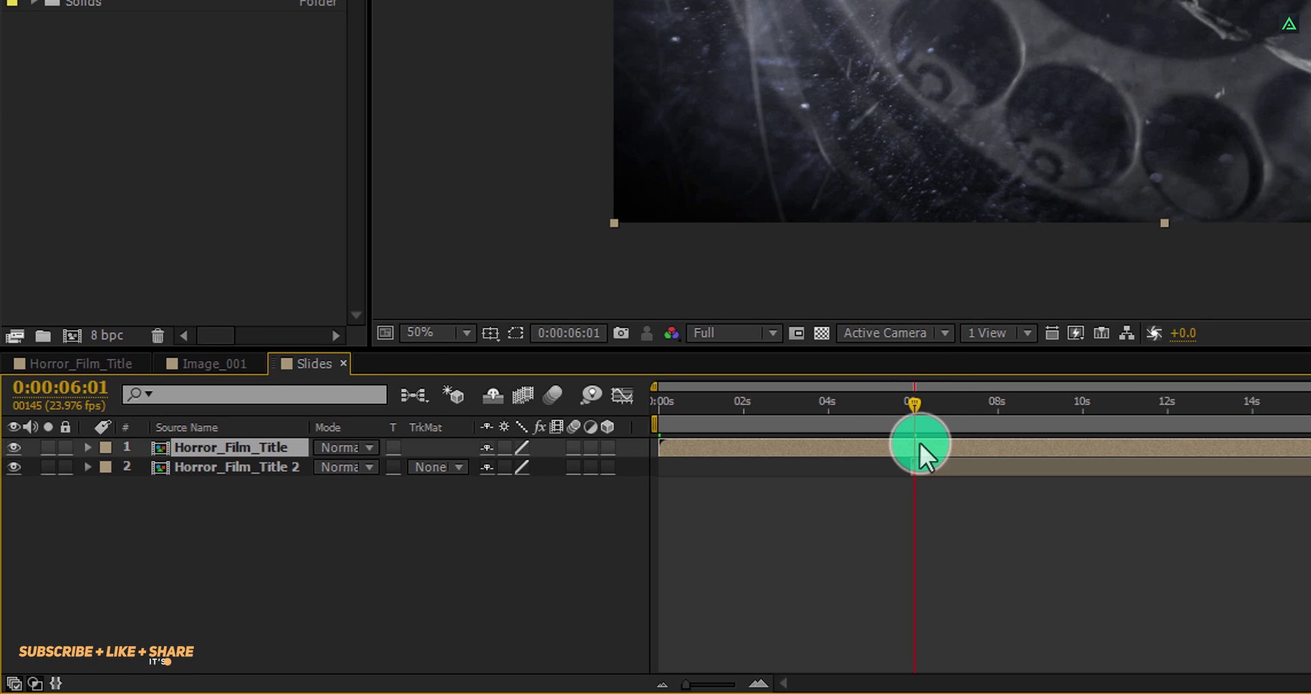
key(t)
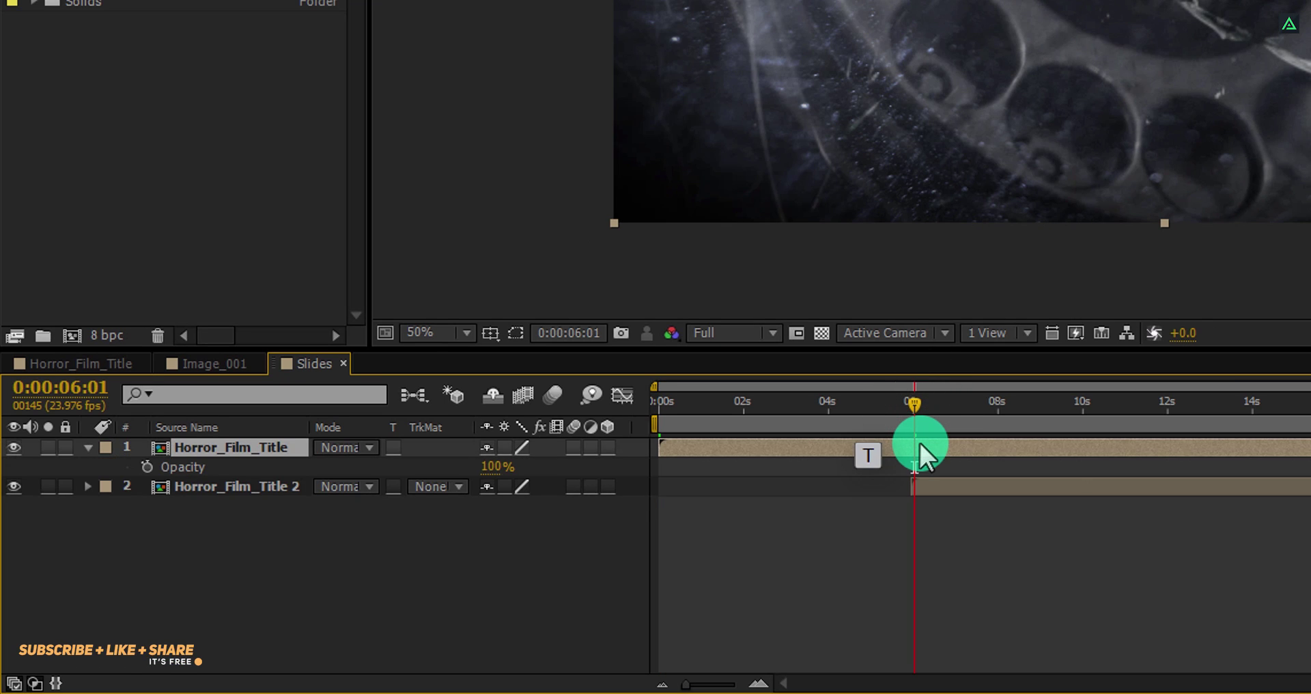
click(147, 467)
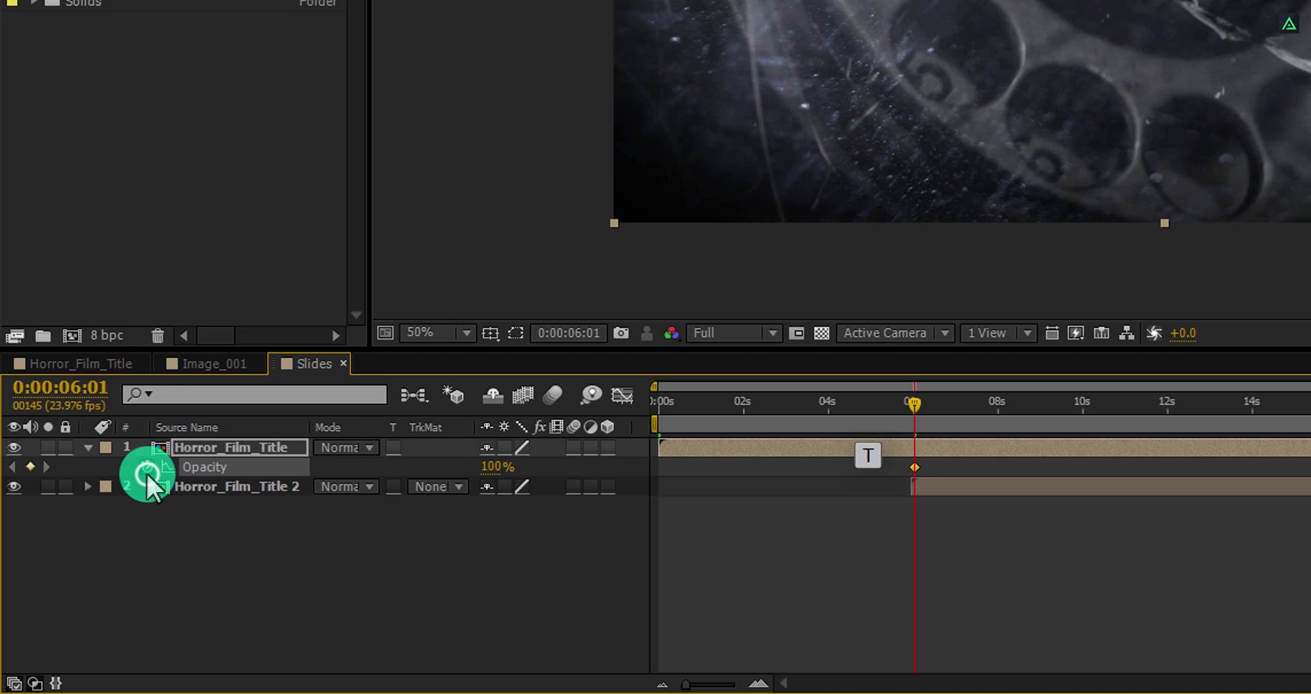
click(1083, 407)
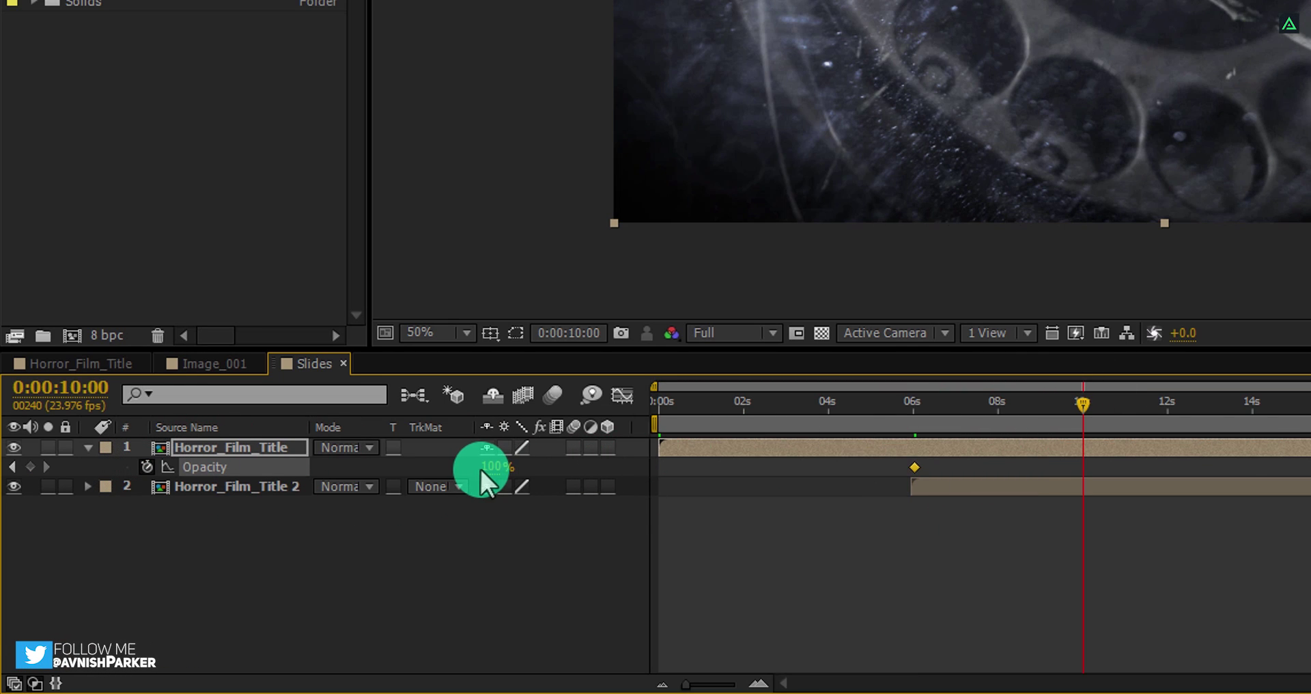
drag(480, 471, 305, 475)
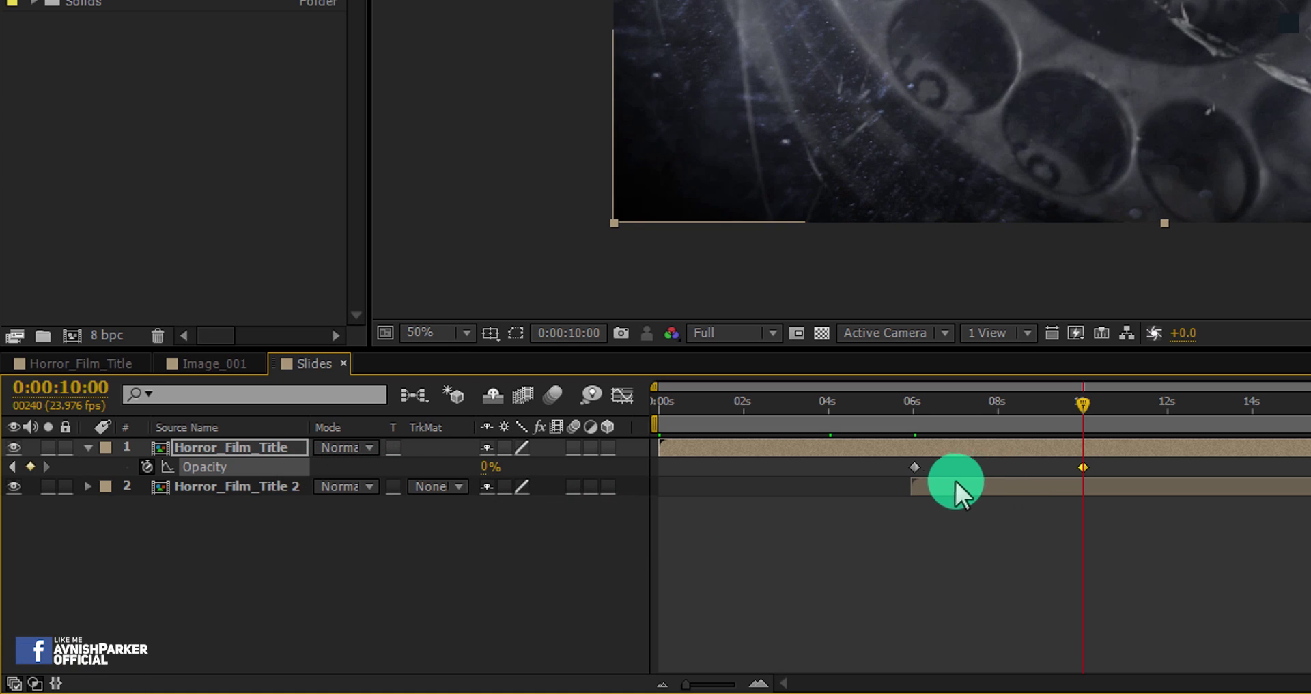
click(938, 484)
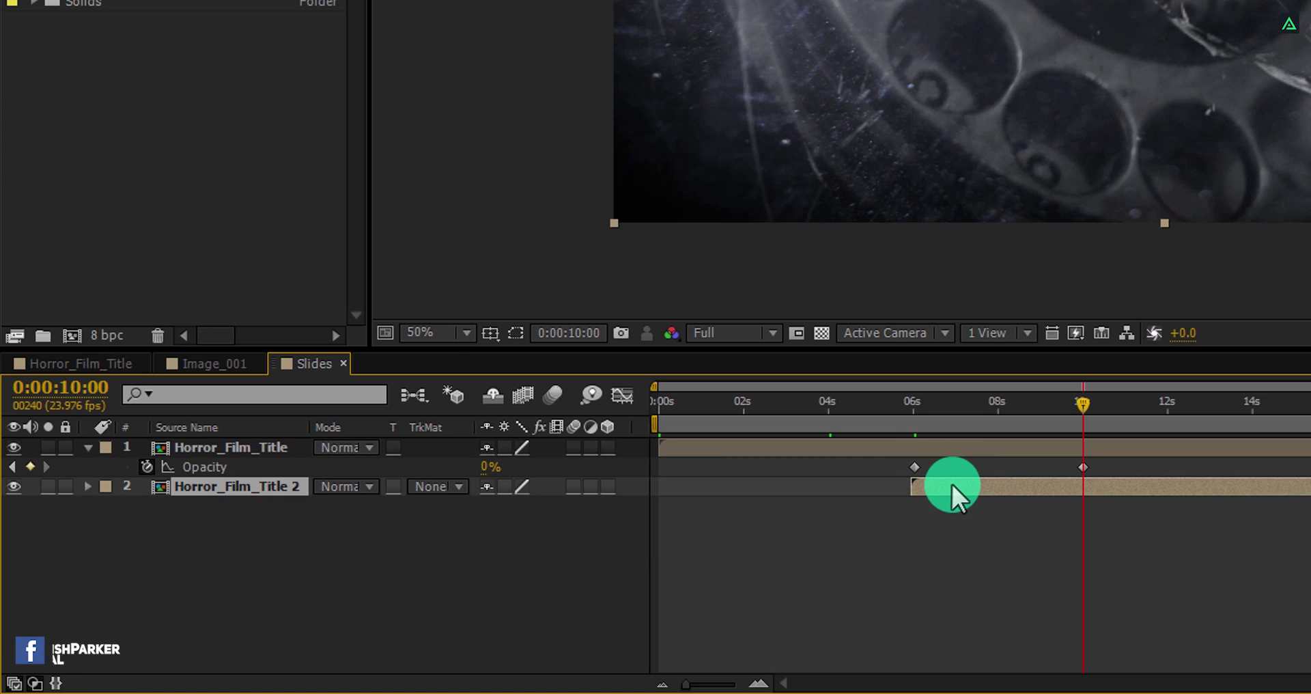
- In Horror_Film_Title 2, replace the Image_001 layer with Image_002
double_click(952, 485)
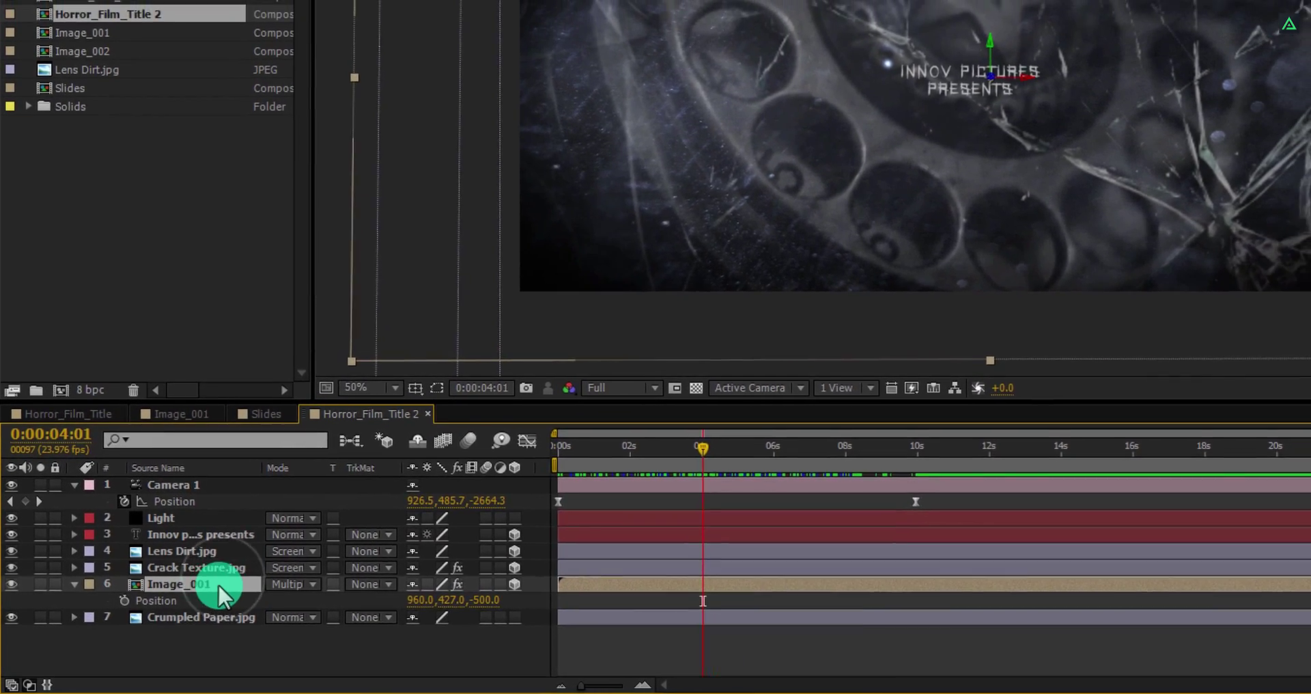
click(253, 566)
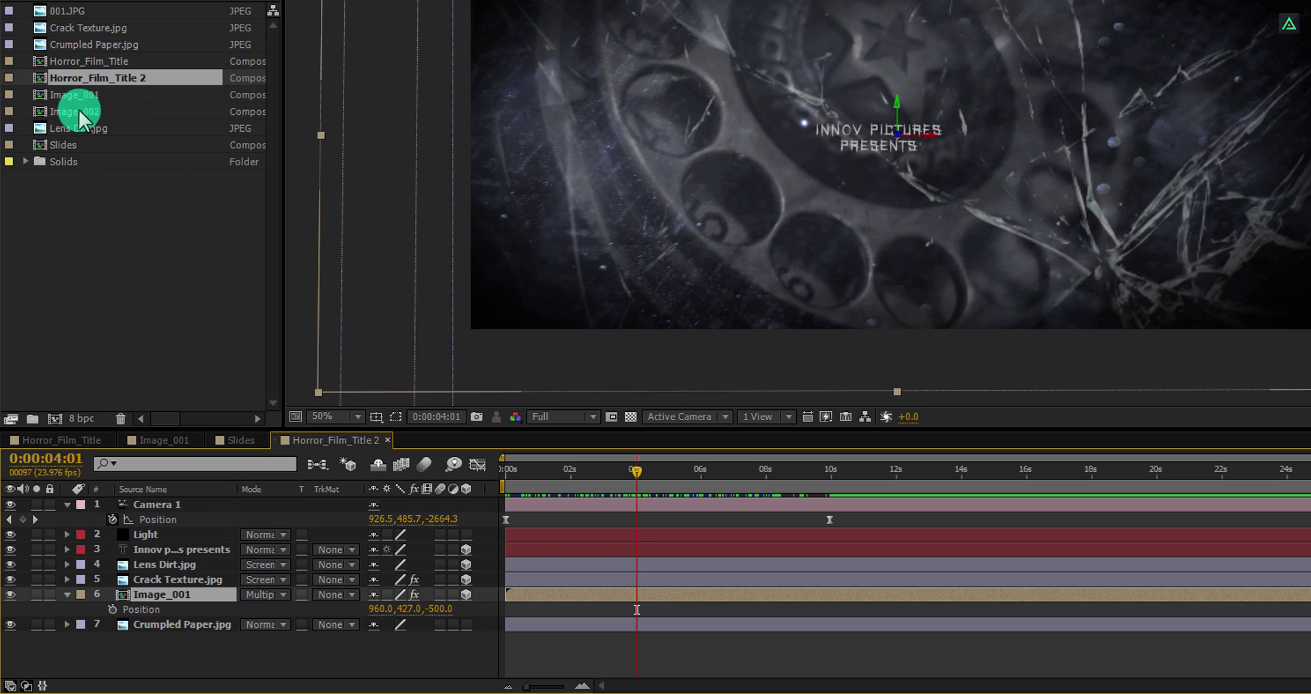
click(79, 111)
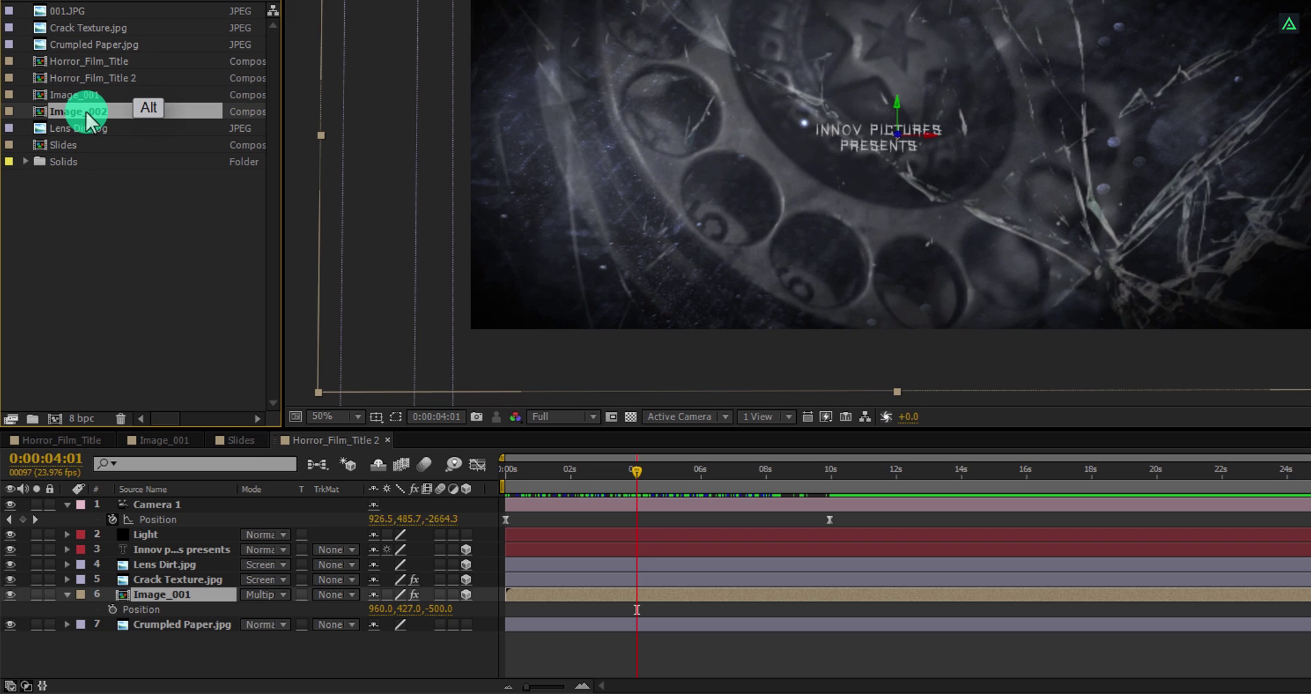
drag(85, 110, 153, 602)
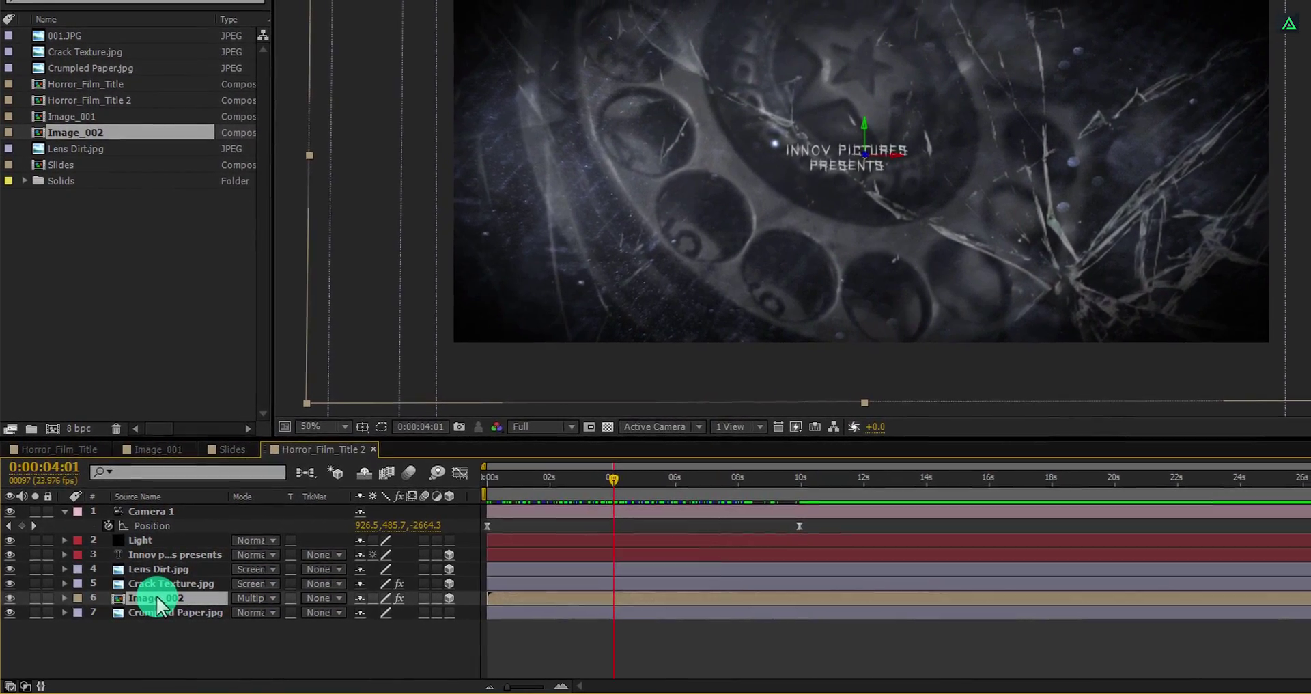
- Open the Image_002 precomp and import the 003.JPG photo into the project
double_click(163, 596)
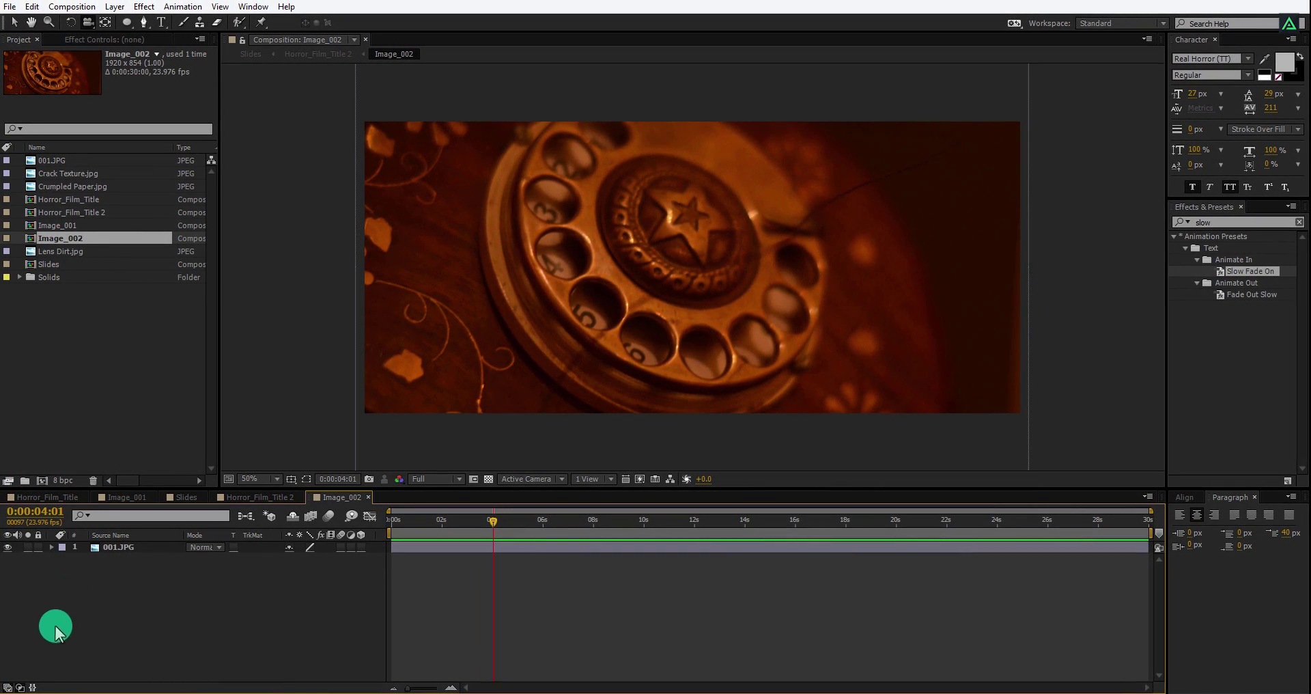
click(31, 691)
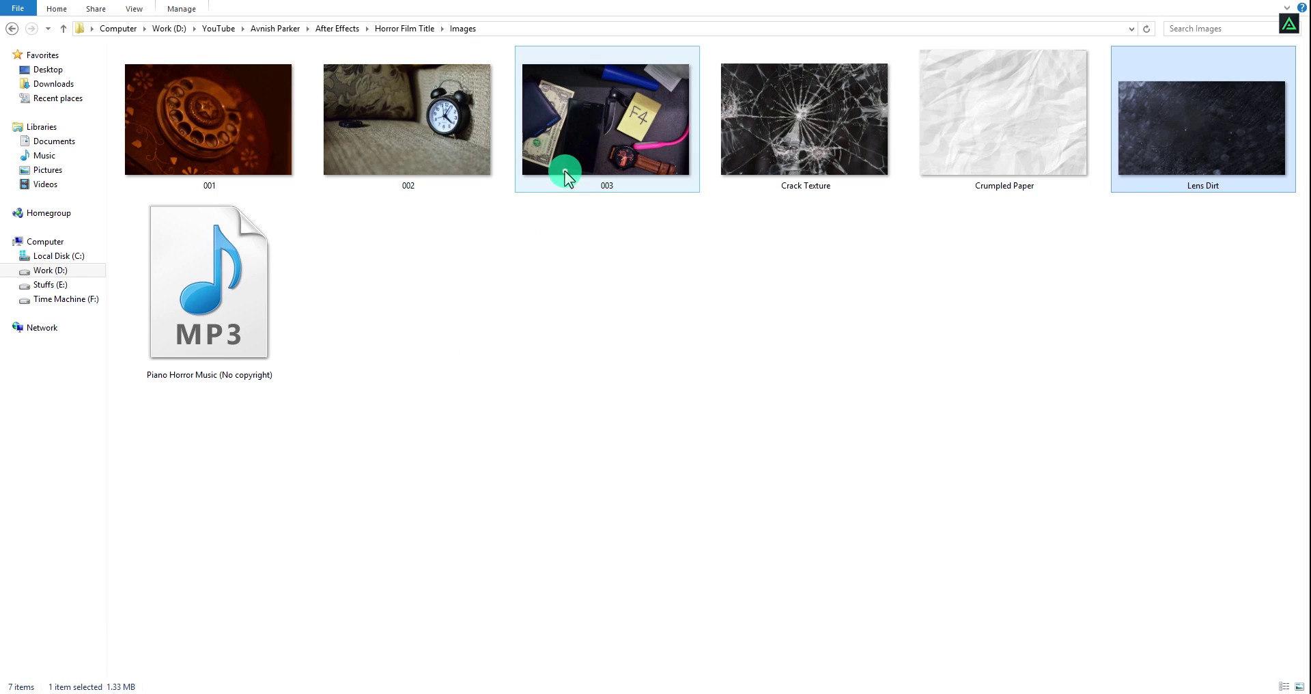
drag(564, 171, 94, 412)
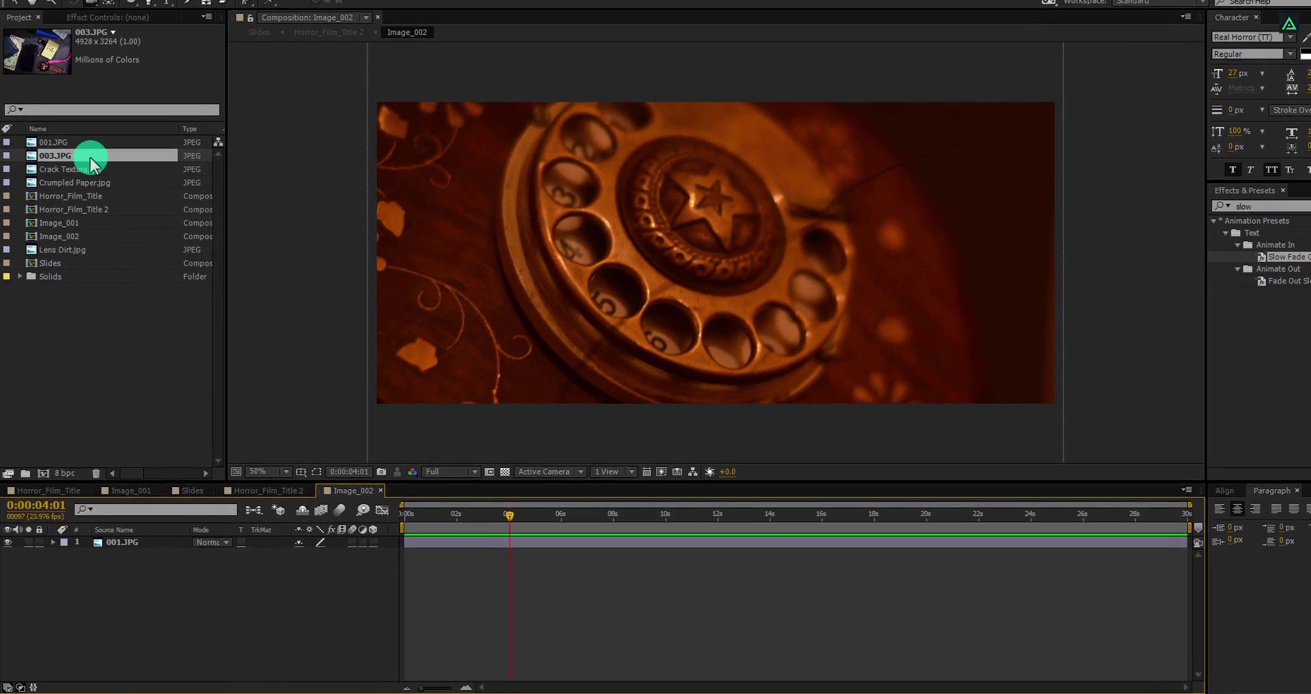
- Add 003.JPG as the top layer of Image_002 scaled to 41%, then return to Horror_Film_Title 2
drag(91, 263, 106, 518)
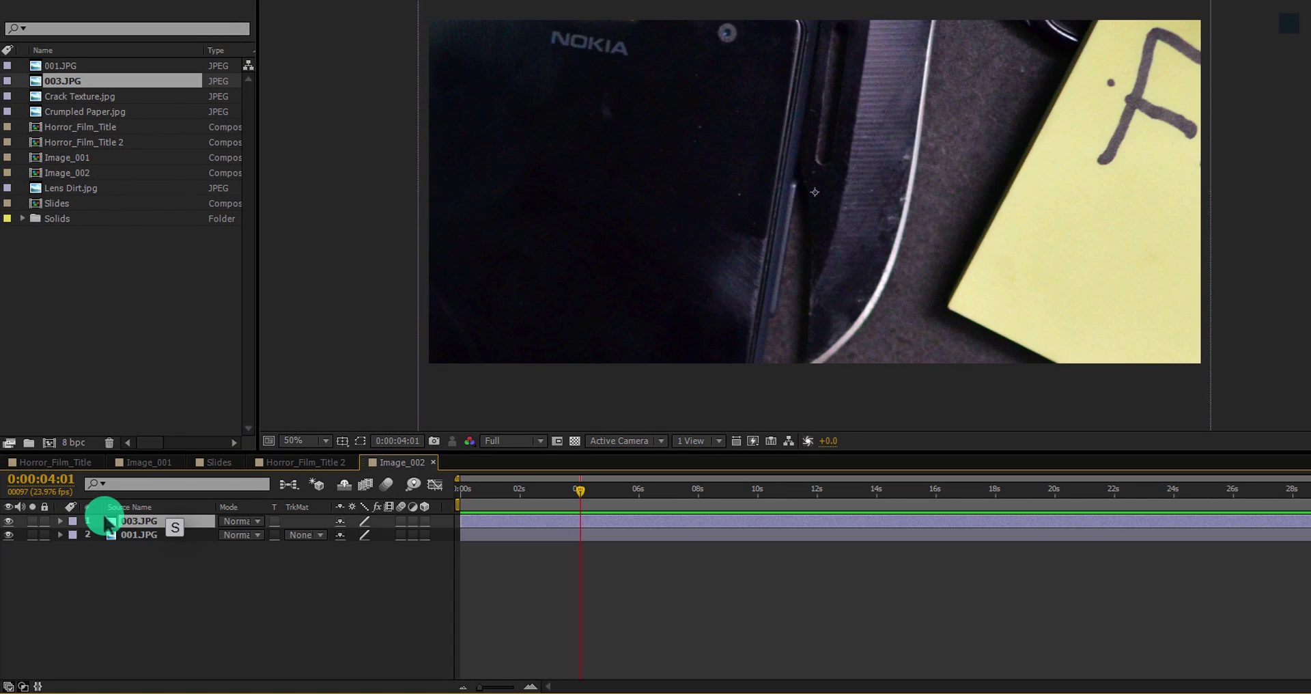
key(s)
drag(382, 534, 344, 542)
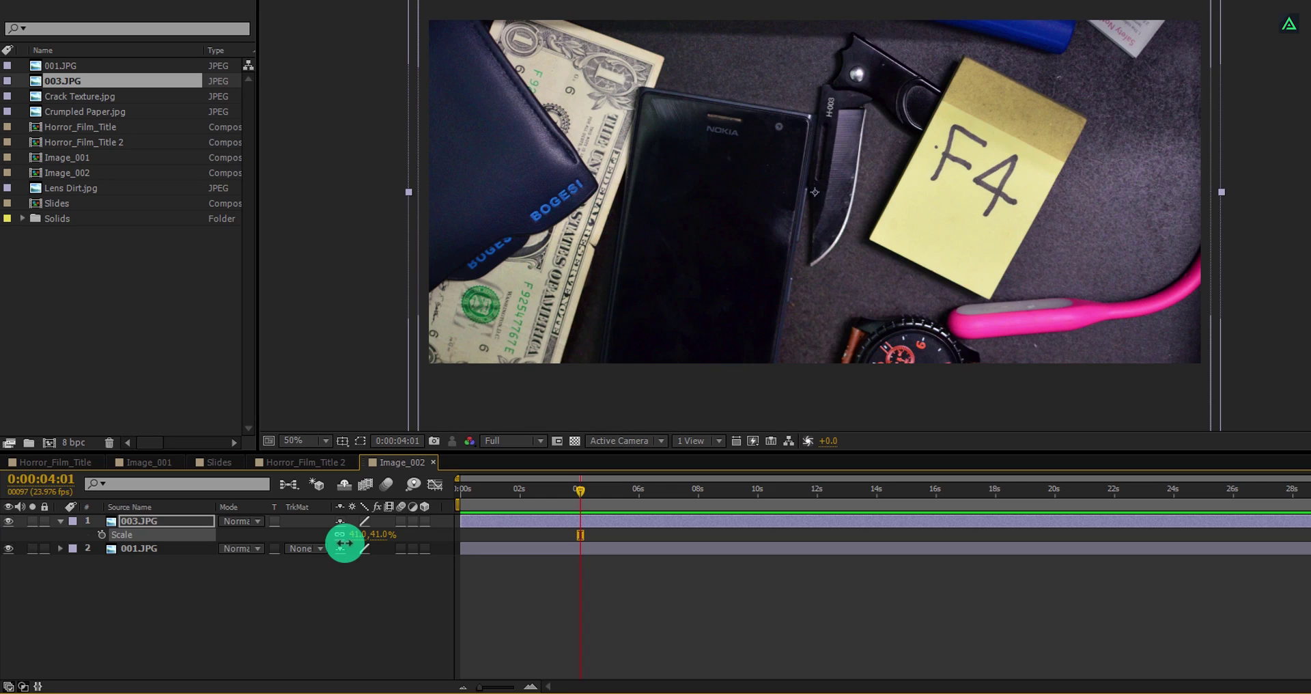
click(305, 461)
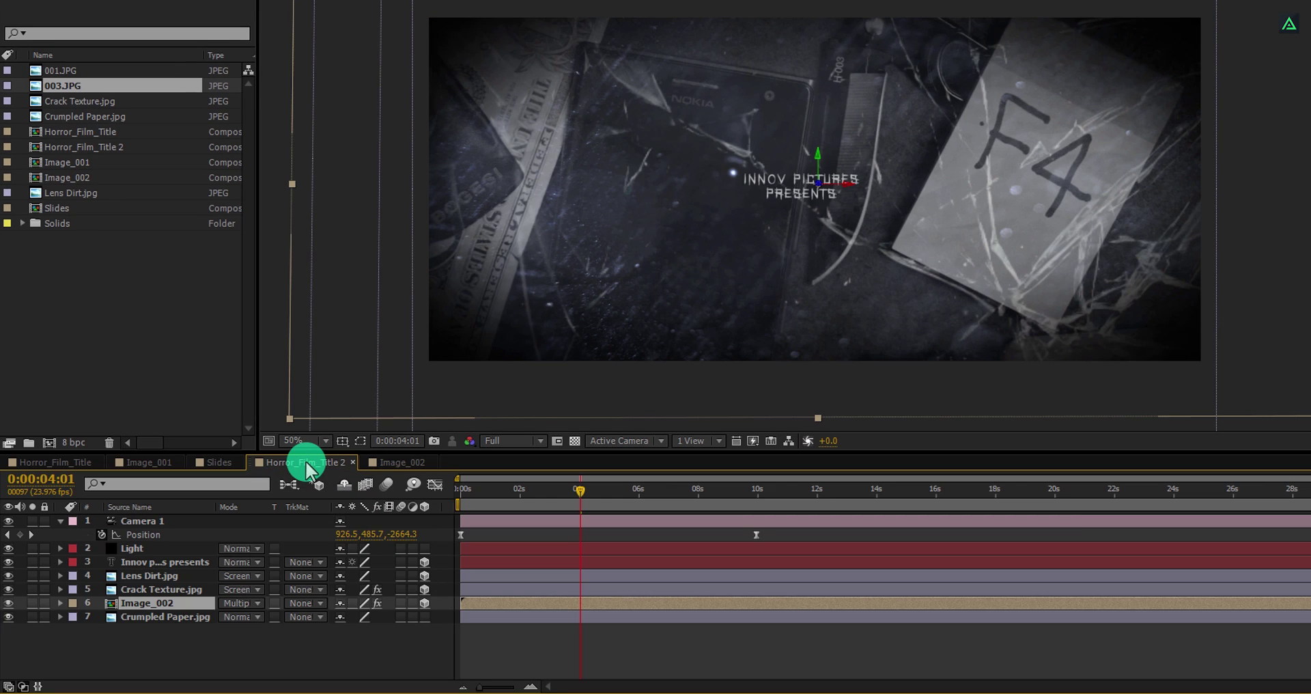
- Retype the title text as 'A FILM BY' followed by the creator's name
click(207, 561)
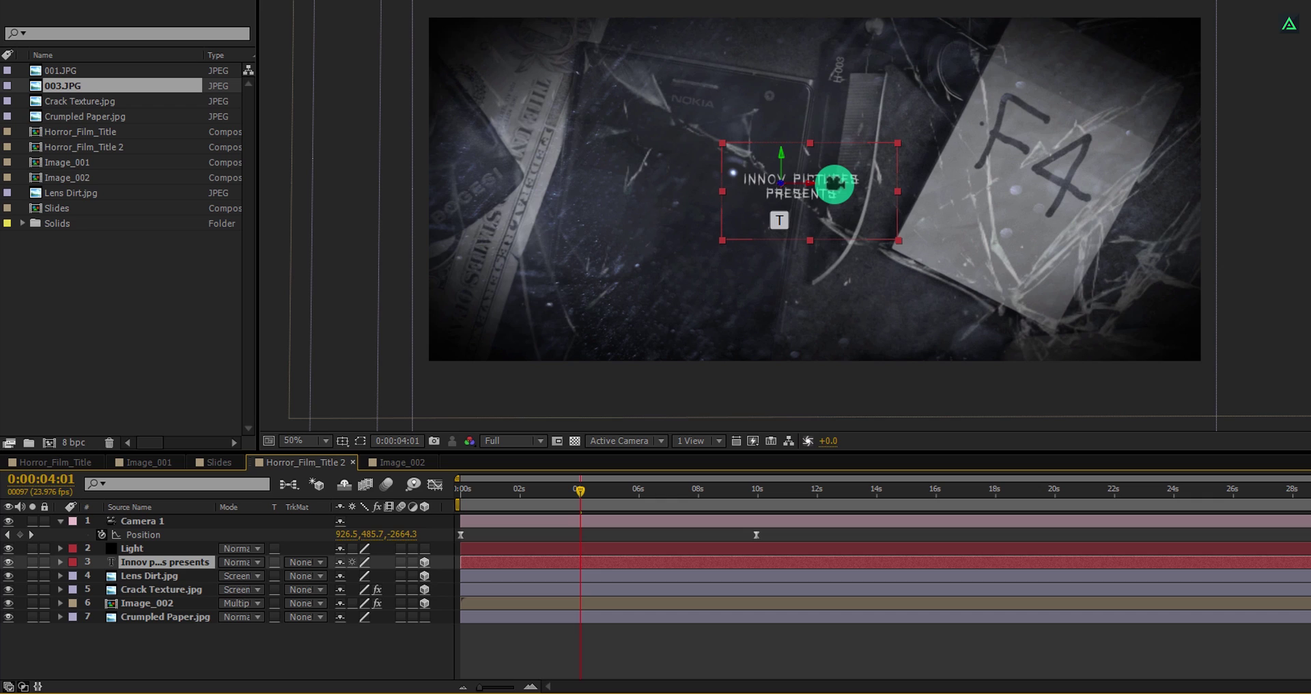
double_click(833, 184)
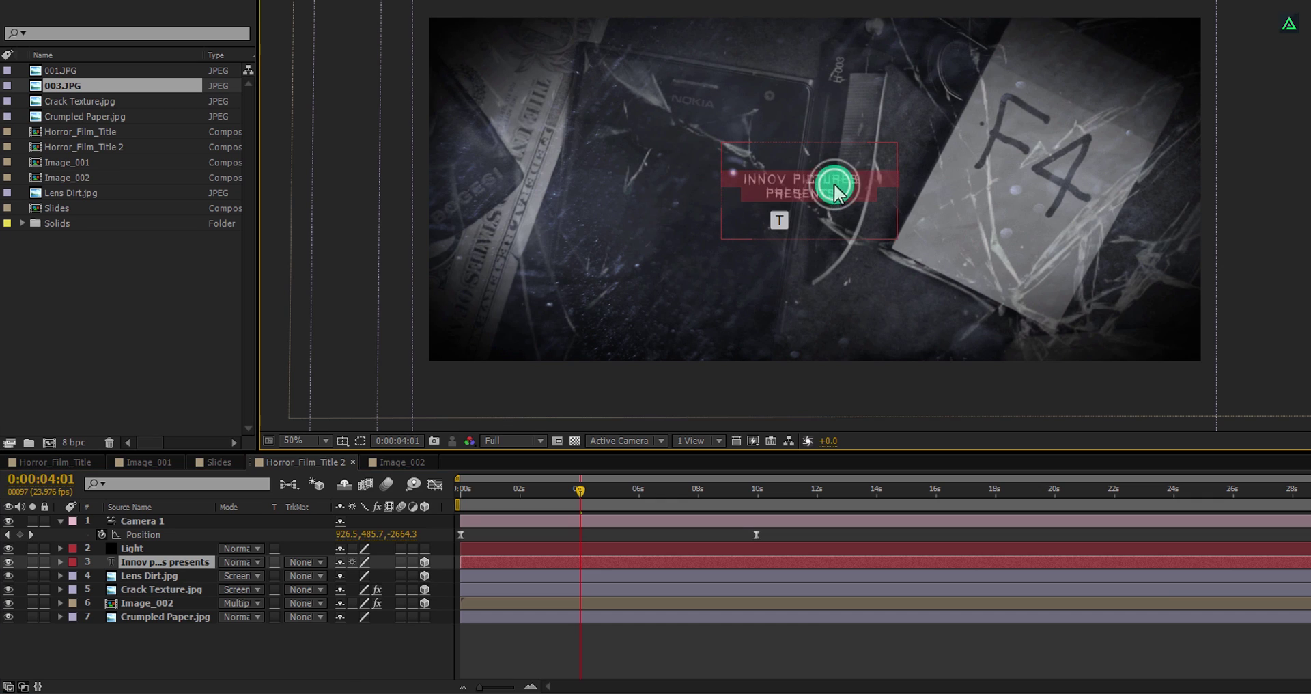
text(A FILM BY)
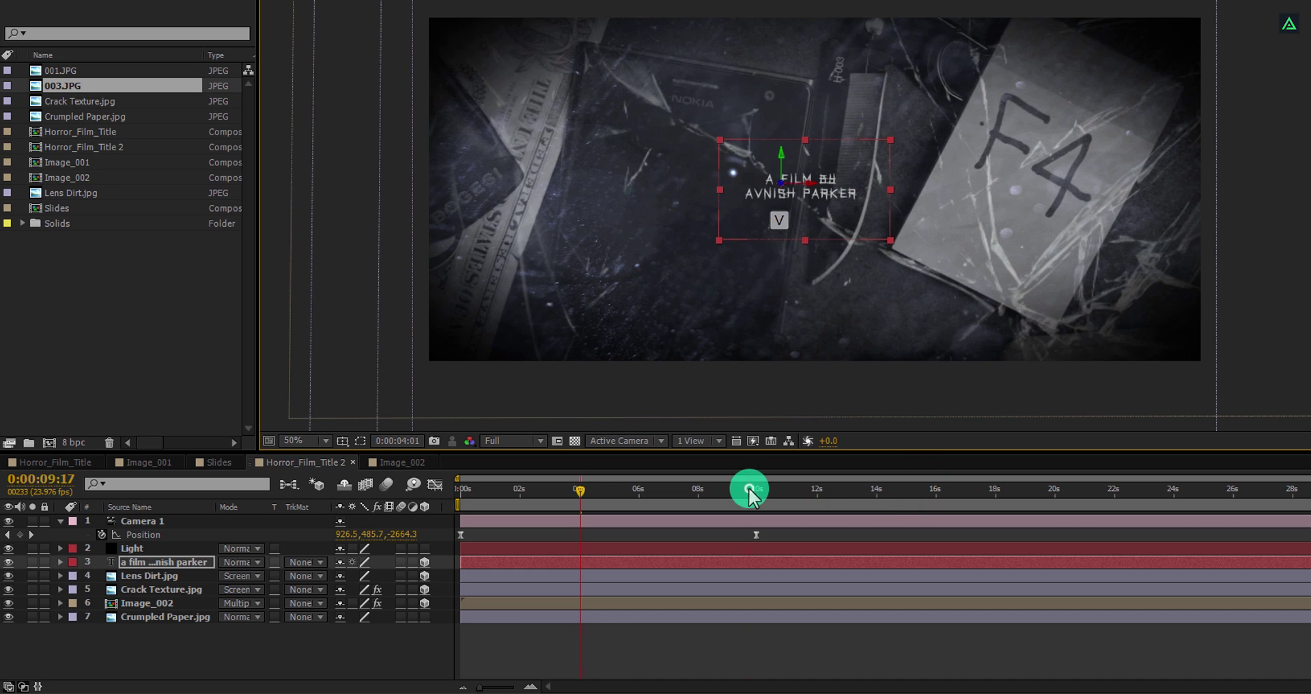
- Orbit Camera 1 at its 10-second keyframe to end at 1169.1, 520.1, -2656.8
drag(749, 486, 767, 502)
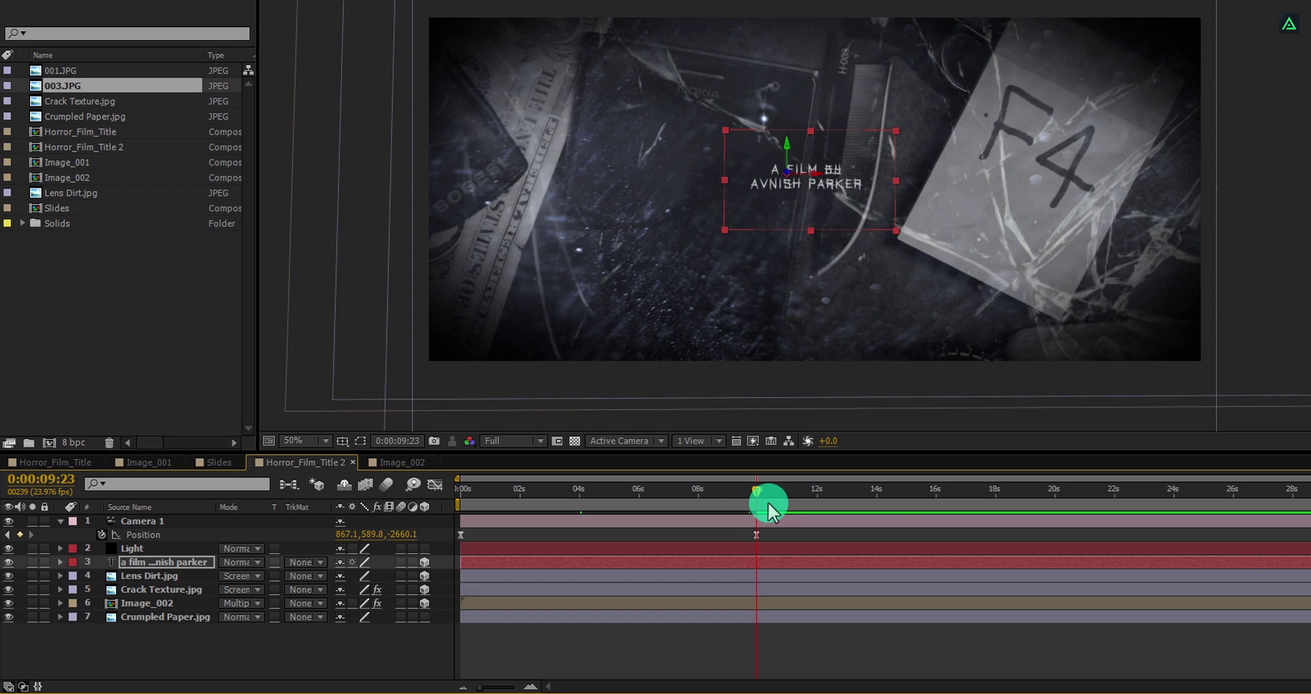
click(802, 219)
drag(801, 203, 792, 203)
- Import Piano Horror Music (No copyright).mp3, add it as an audio layer in Slides, and preview
click(214, 462)
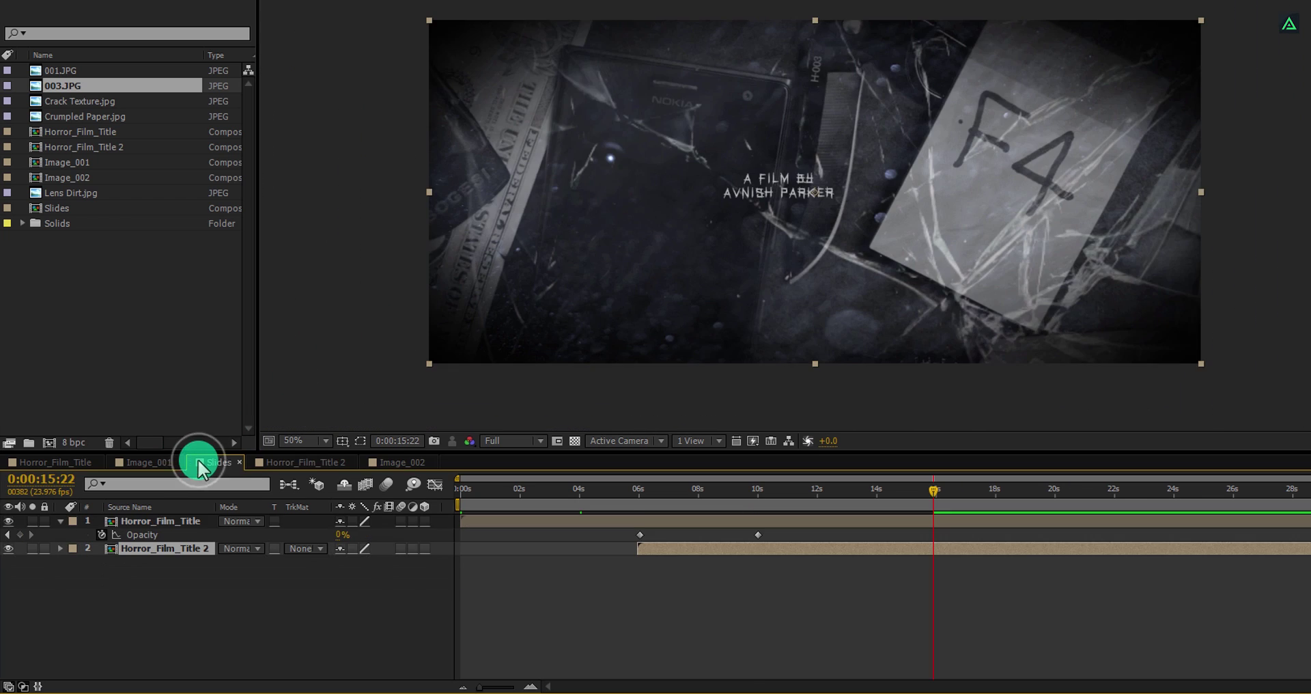
drag(568, 505, 811, 511)
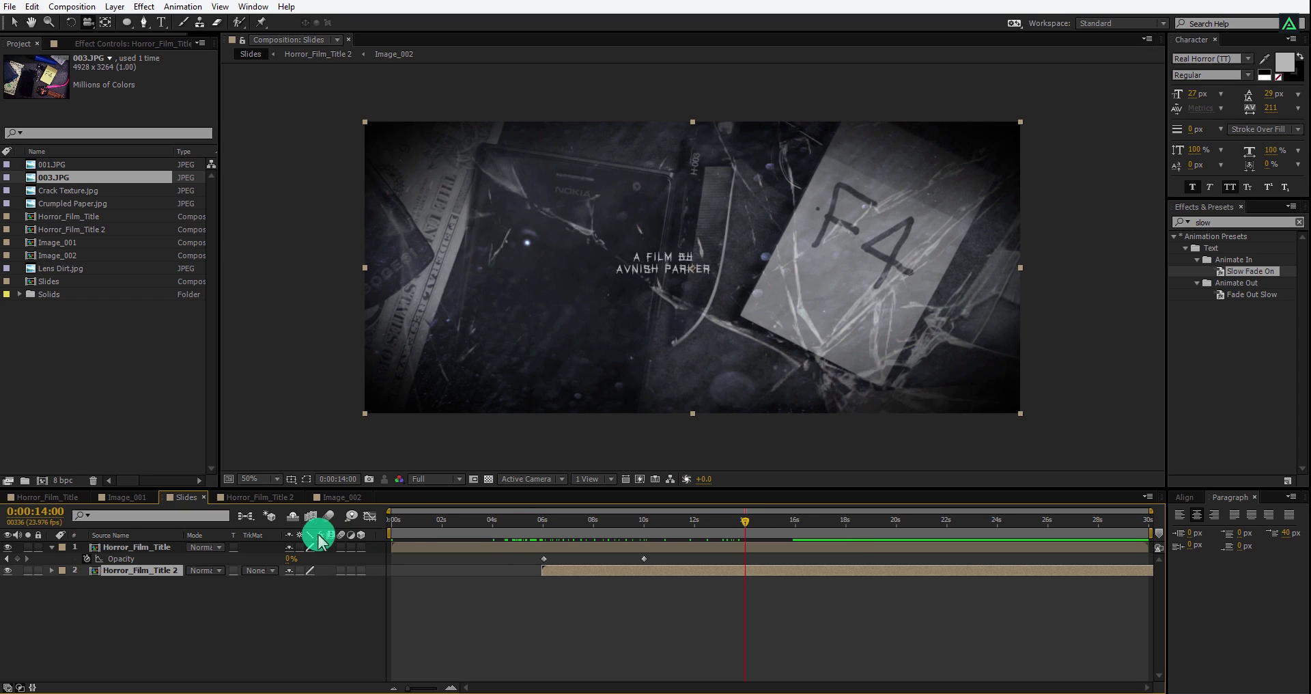
click(61, 691)
drag(185, 340, 93, 410)
drag(91, 291, 127, 605)
key(space)
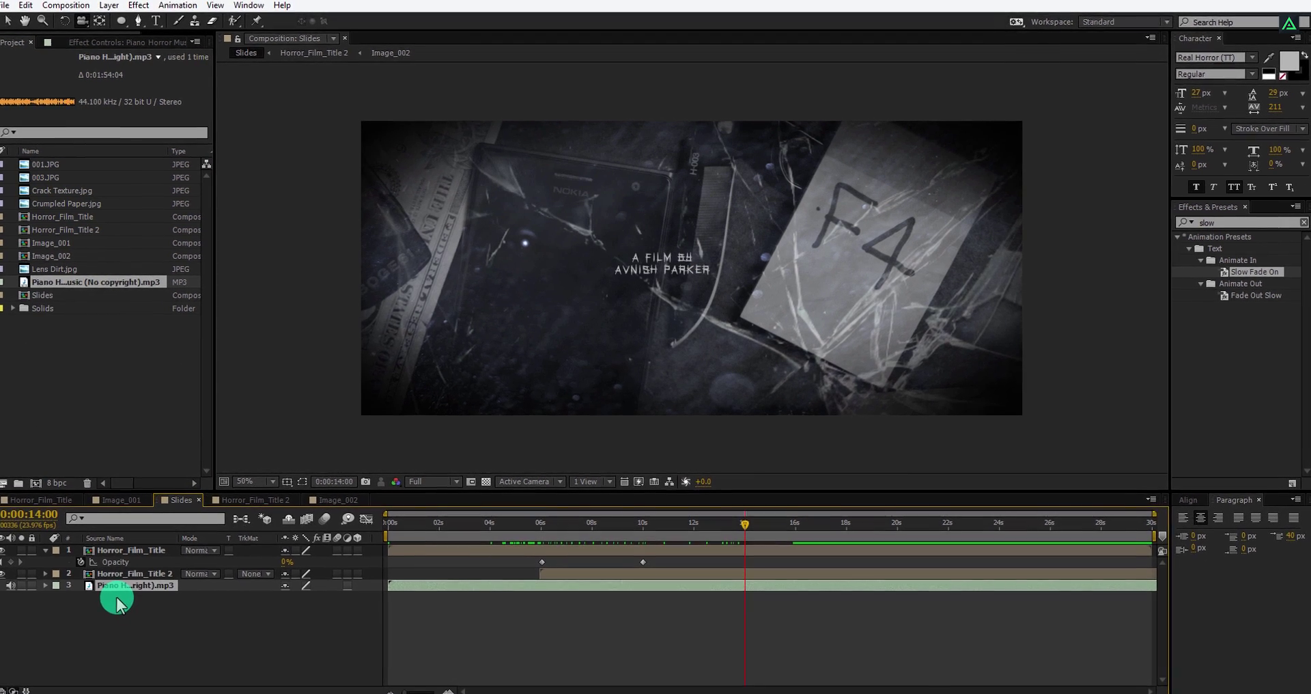